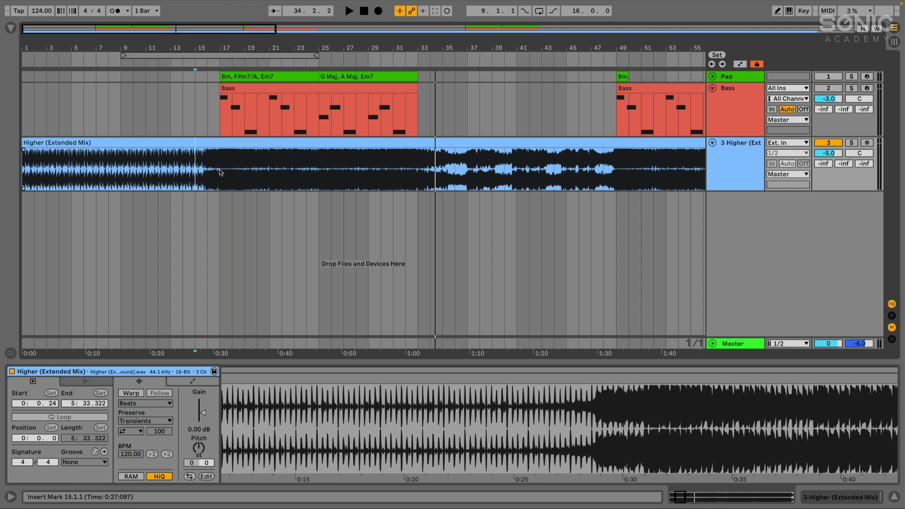
Play the reference track around bar 17 and examine the Bass clip's notes in an enlarged note editor.
key(space)
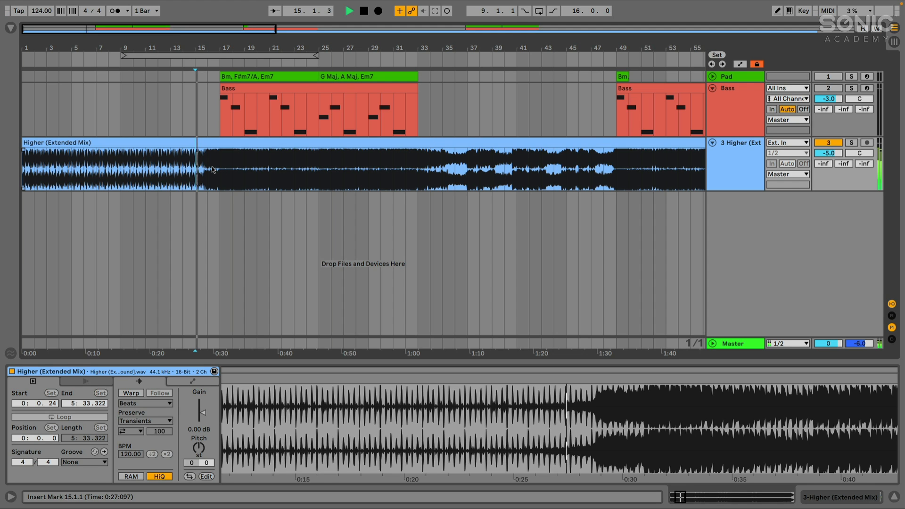
click(220, 169)
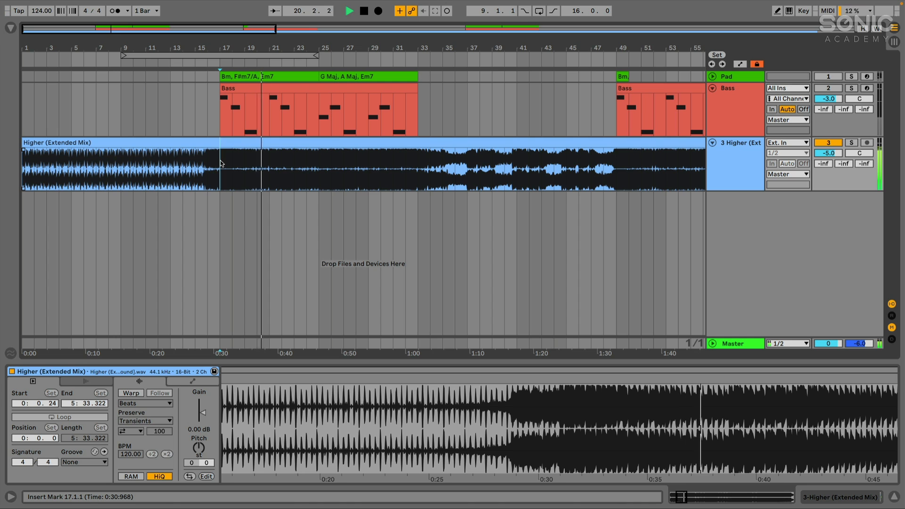
click(226, 113)
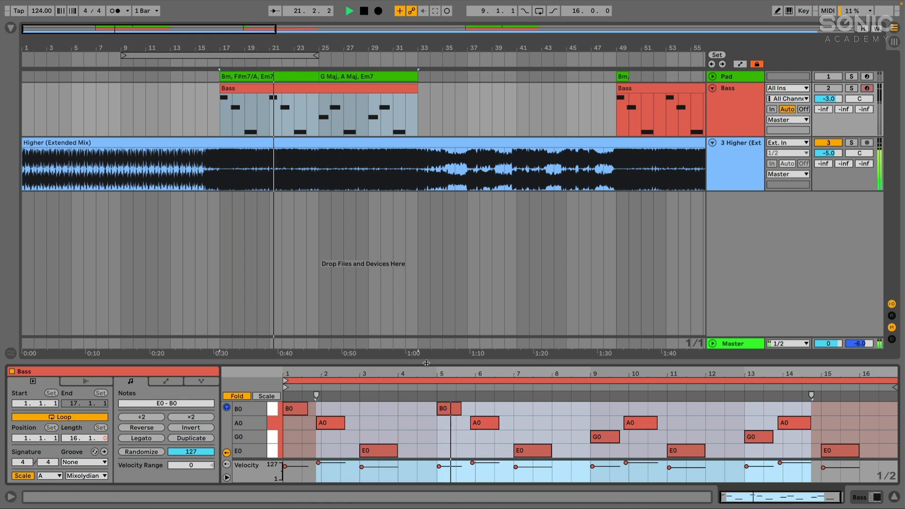
drag(425, 362, 424, 340)
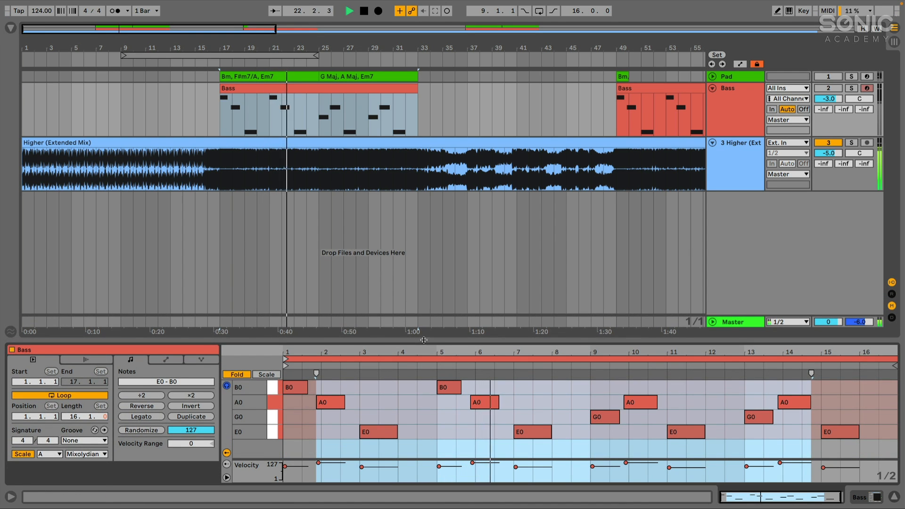
click(488, 407)
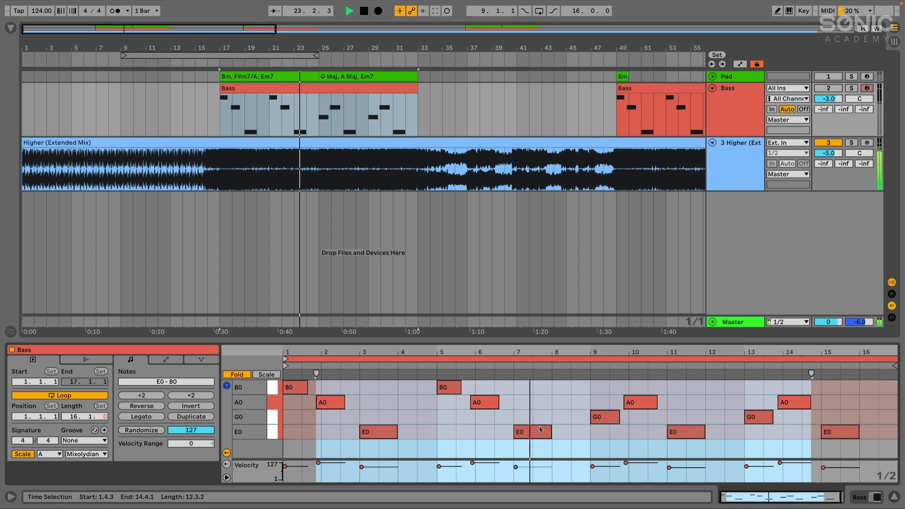
click(611, 417)
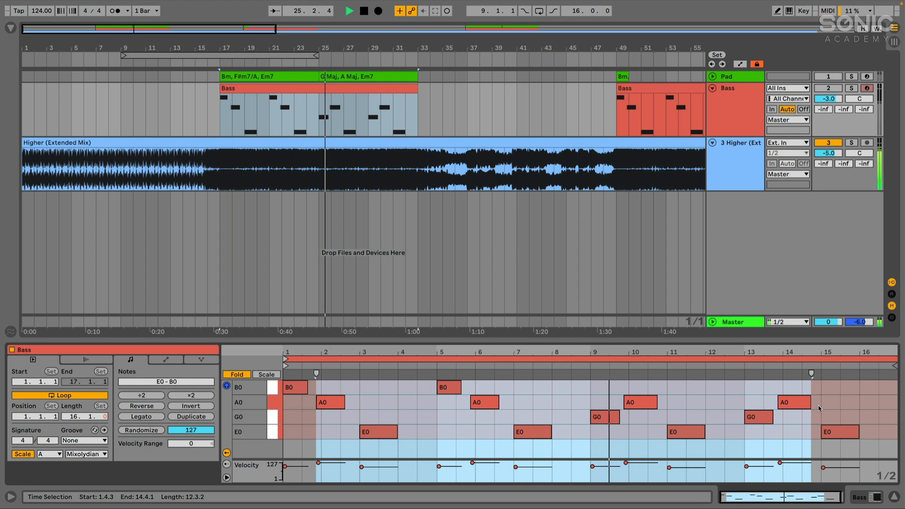
click(801, 406)
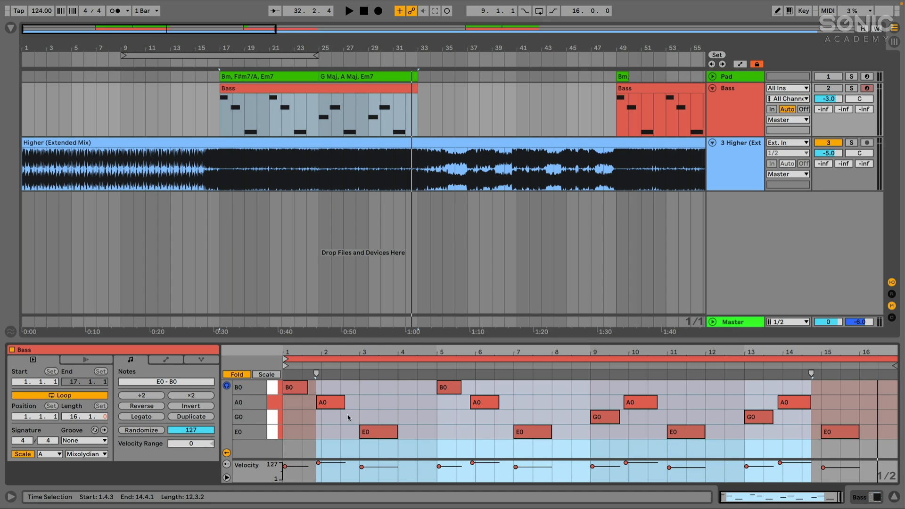
Set the Bass clip's scale to E Minor.
click(55, 456)
click(47, 380)
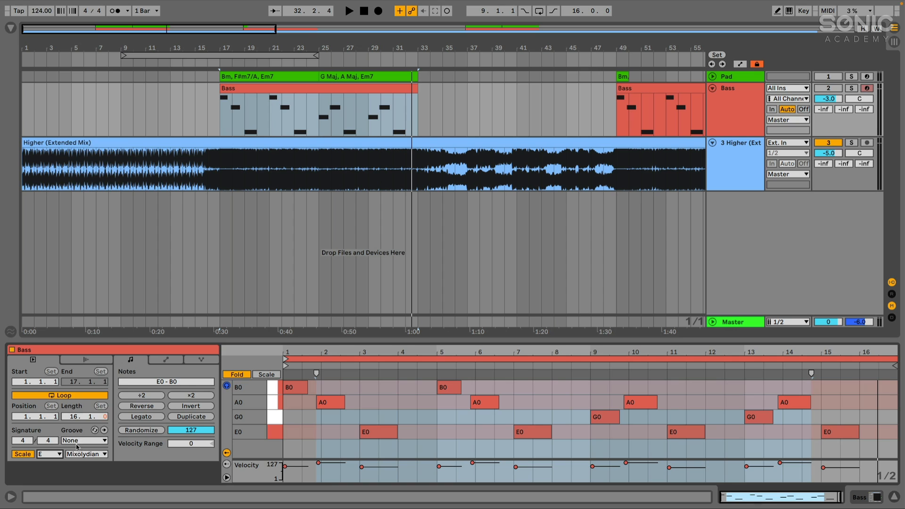
click(80, 455)
click(98, 140)
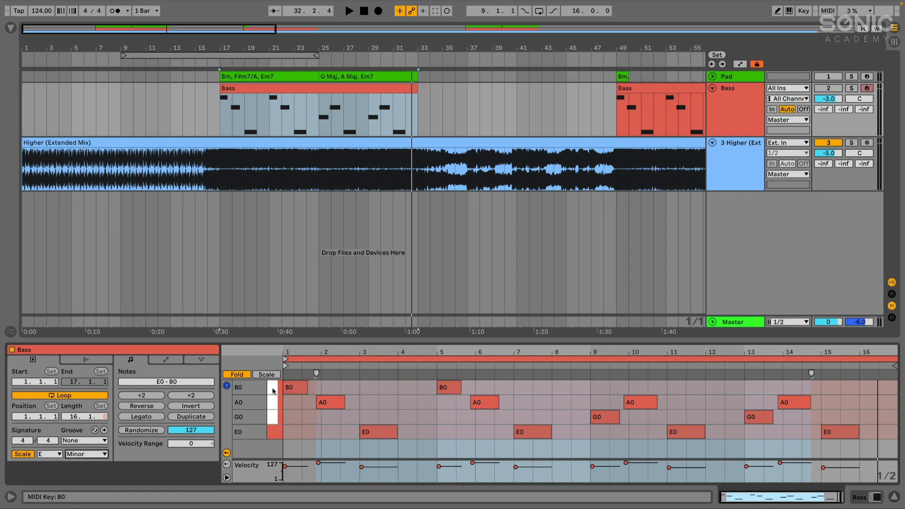
Set the Bass clip's scale back to A Mixolydian.
click(54, 455)
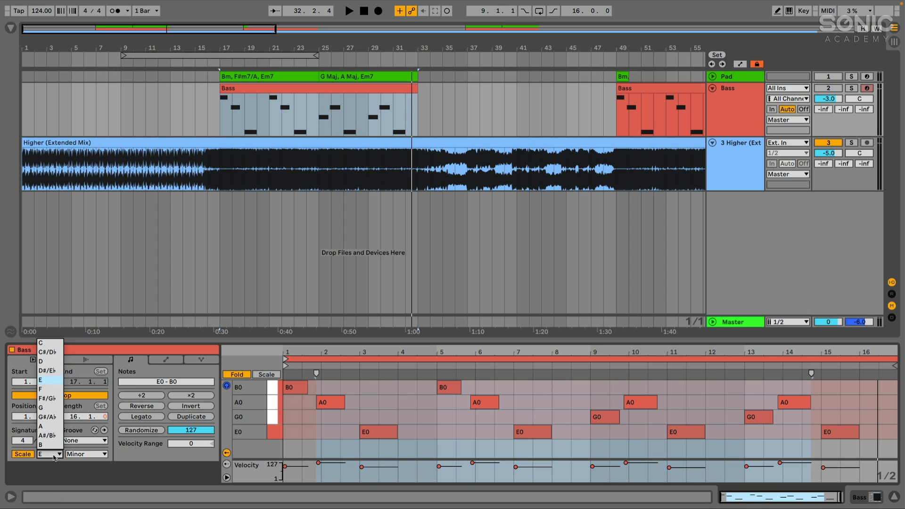
click(42, 427)
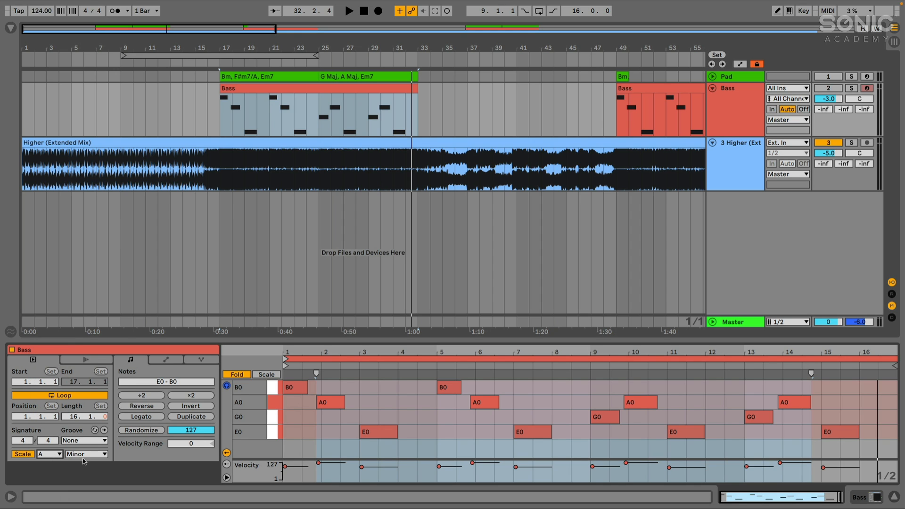
click(85, 455)
click(86, 158)
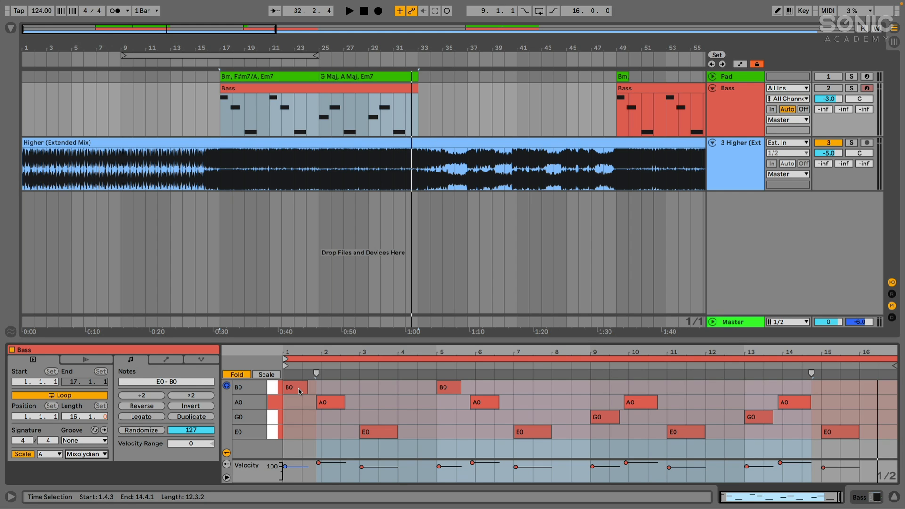
Show the Bass track's ANA 2 synth window and place it over the arrangement.
key(super)
key(shift+Tab)
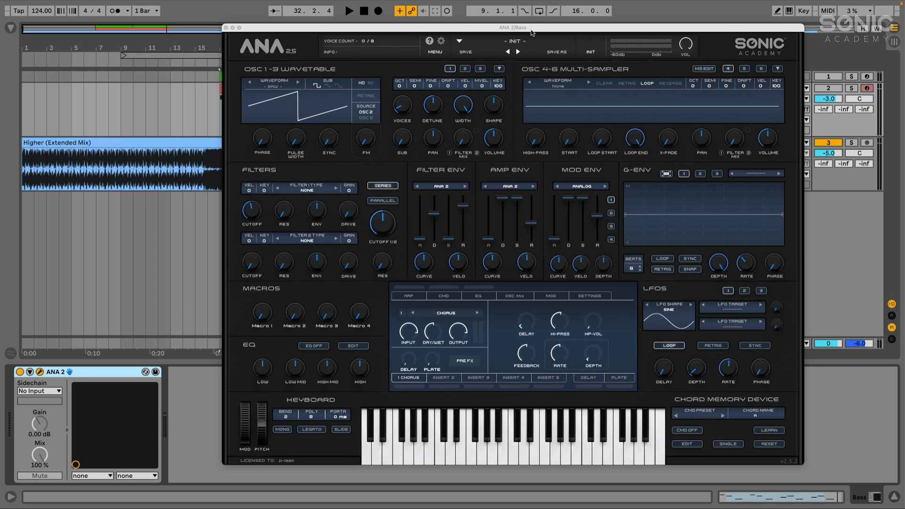
key(space)
mouse_move(556, 29)
mouse_down()
mouse_move(592, 45)
mouse_move(558, 41)
mouse_up()
Solo the Bass track and play the bassline from bar 17 through the initial ANA 2 patch.
key(space)
click(852, 88)
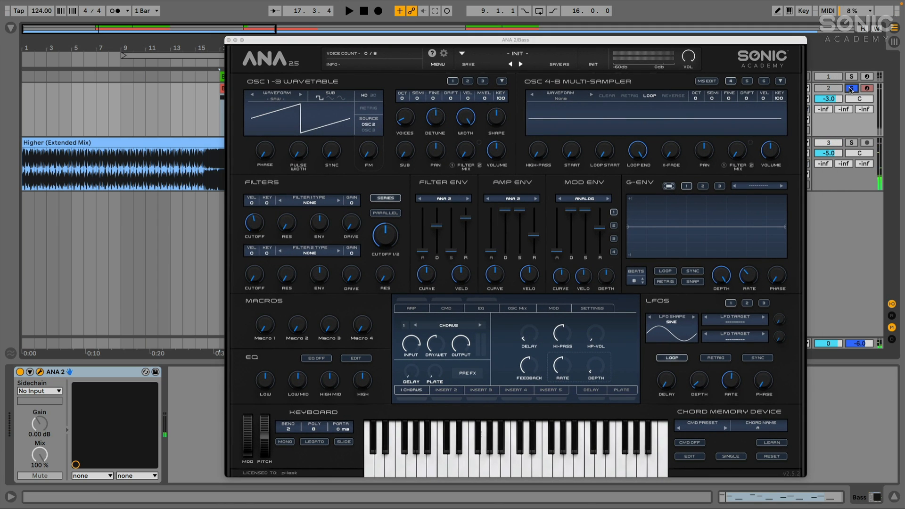
key(space)
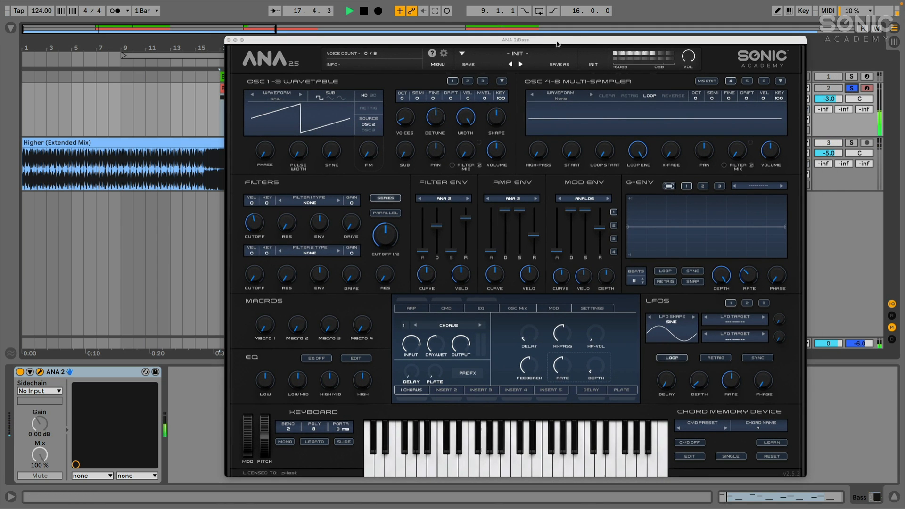
drag(559, 42, 476, 37)
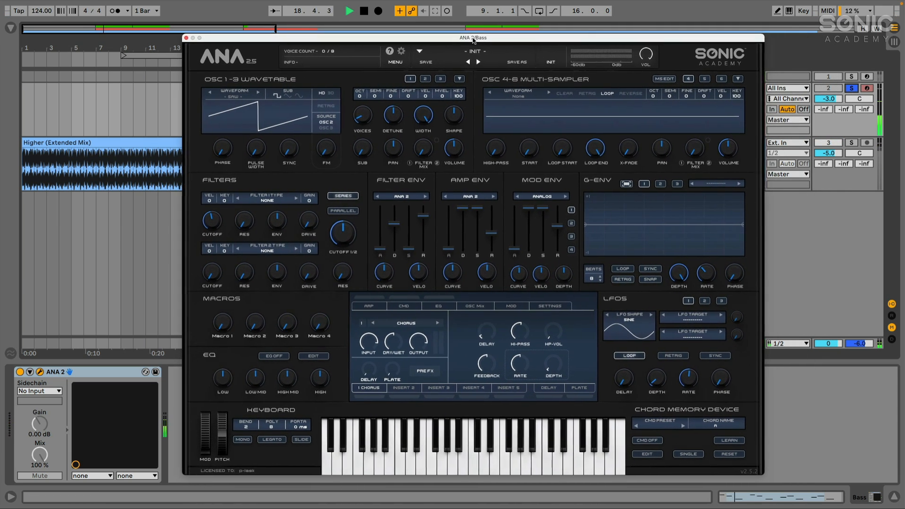
key(space)
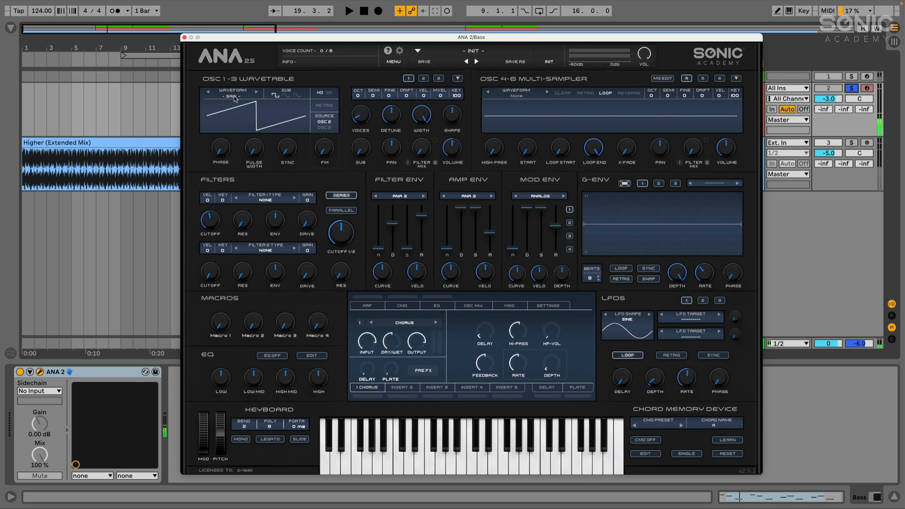
Load the analog waveform Saw MS into oscillator 1 of ANA 2.
click(234, 101)
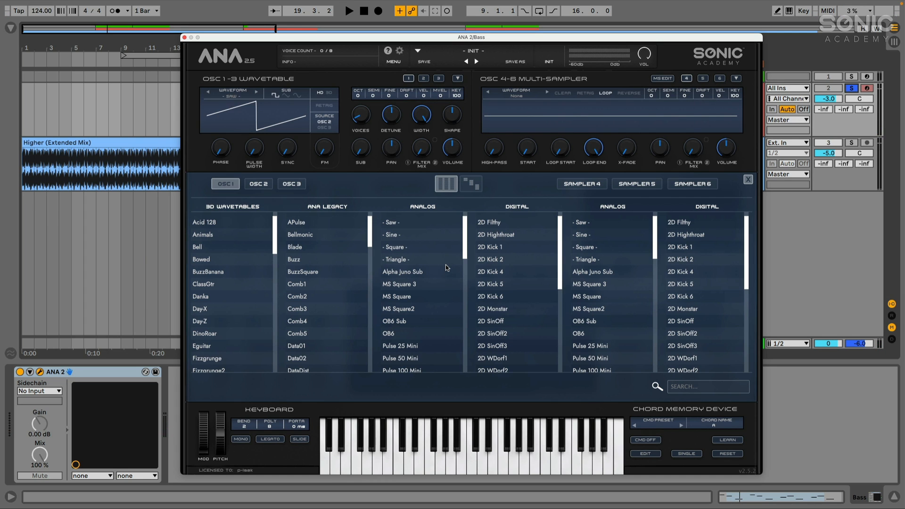
scroll(423, 278, down, 3)
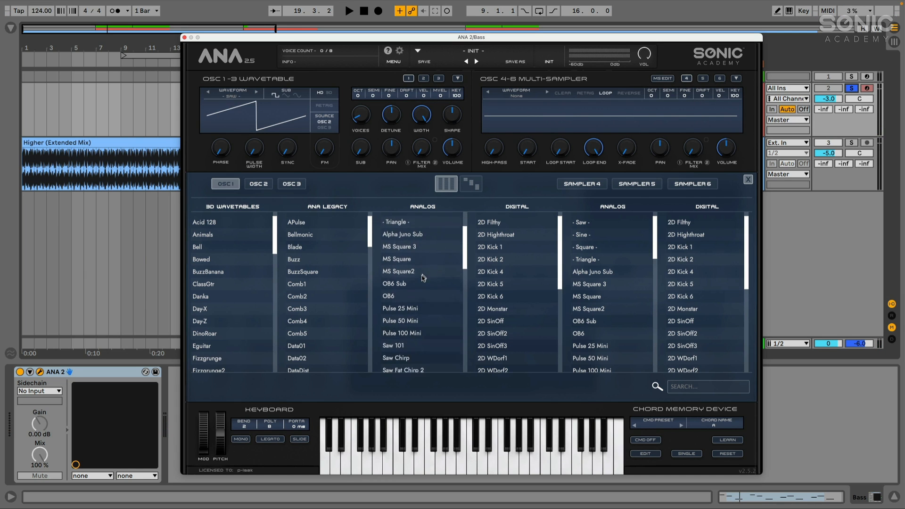
scroll(424, 278, down, 7)
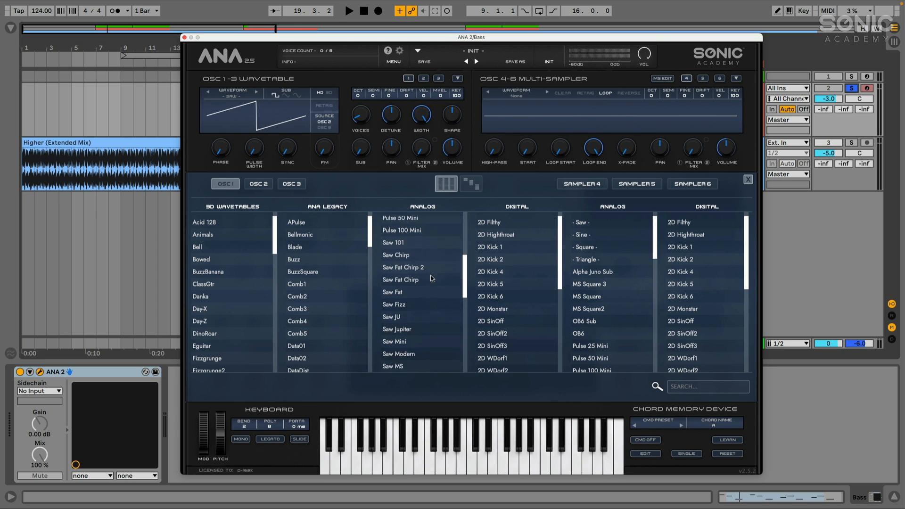
scroll(431, 275, down, 1)
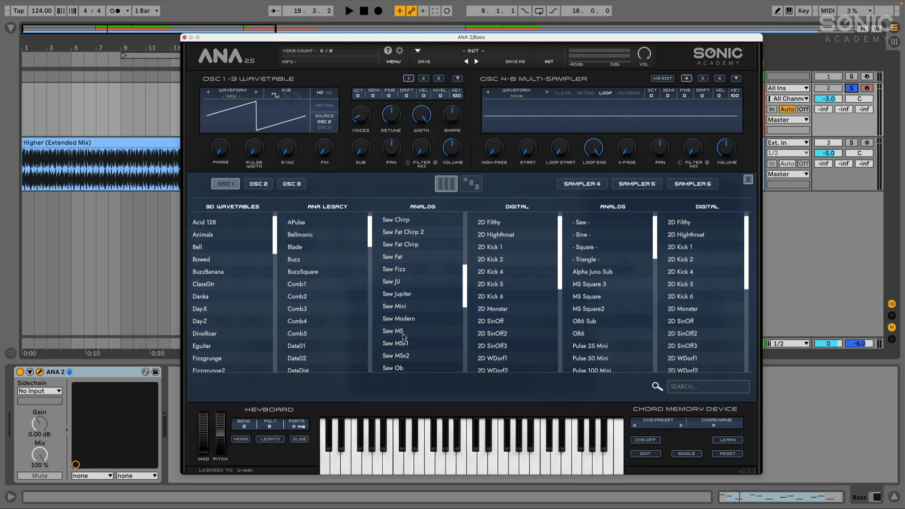
click(399, 331)
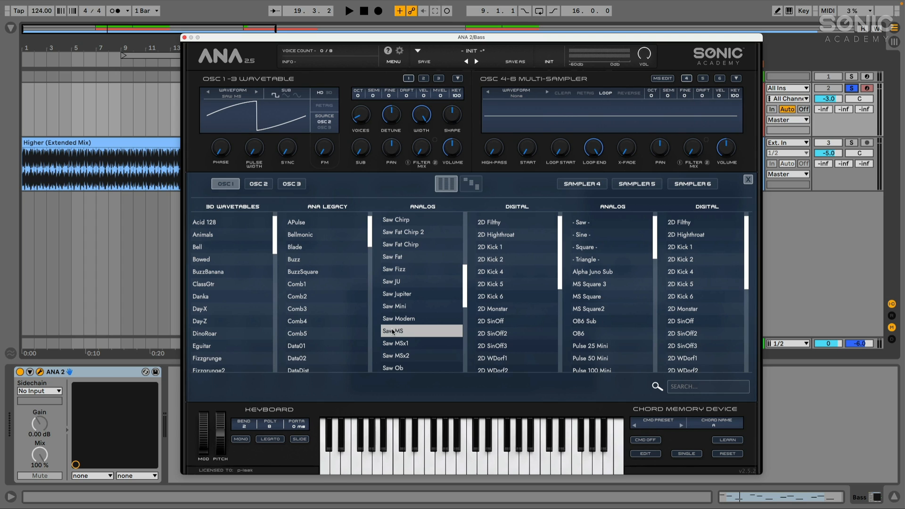
double_click(391, 332)
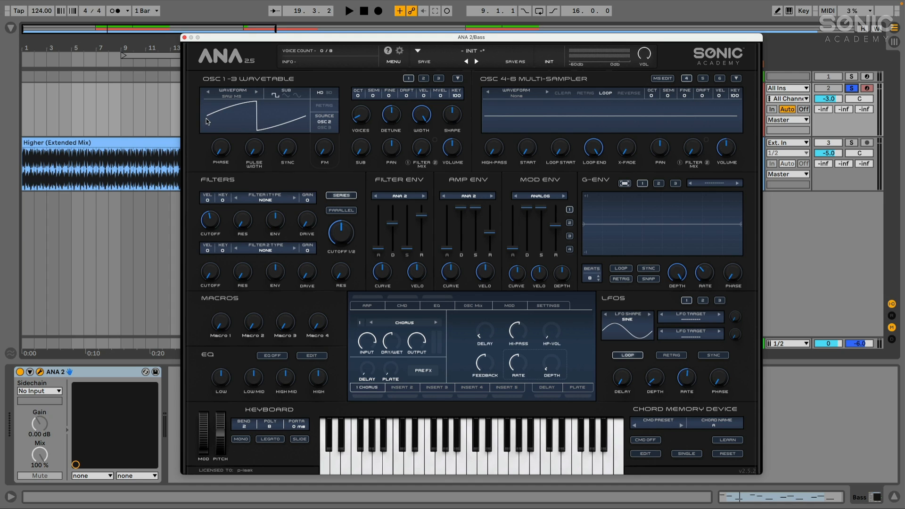
Play the bassline to audition oscillator 1's Saw MS waveform.
click(257, 92)
click(208, 92)
key(space)
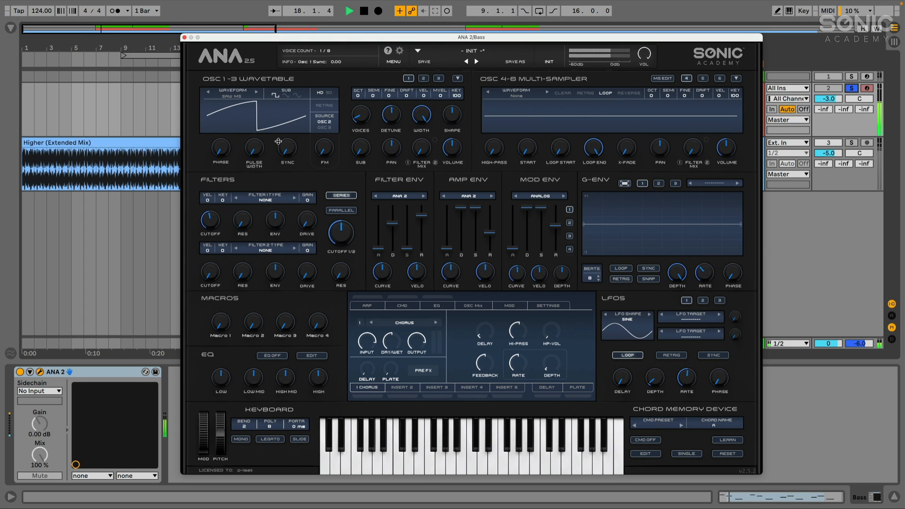
key(space)
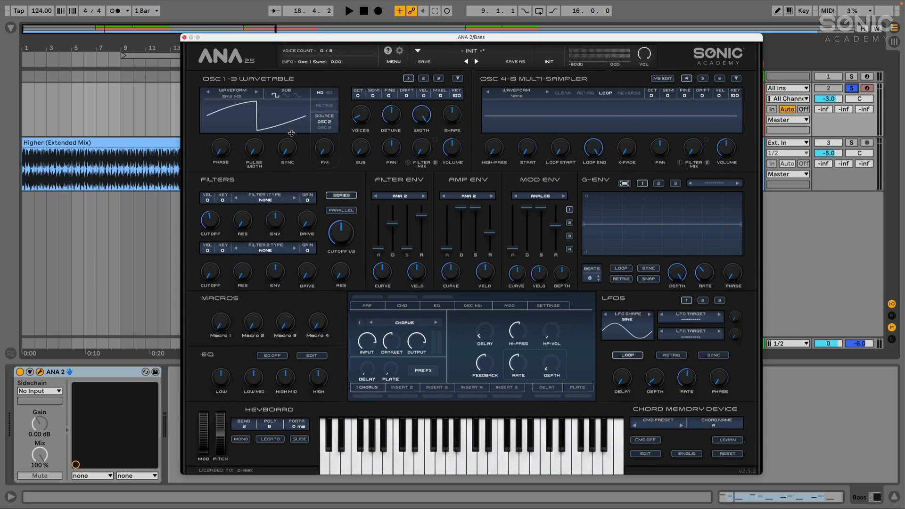
Raise oscillator 1's voices to two and lower its detune to about 25%.
drag(358, 120, 358, 111)
click(424, 79)
click(409, 79)
mouse_move(363, 121)
scroll(392, 117, down, 5)
scroll(392, 119, down, 10)
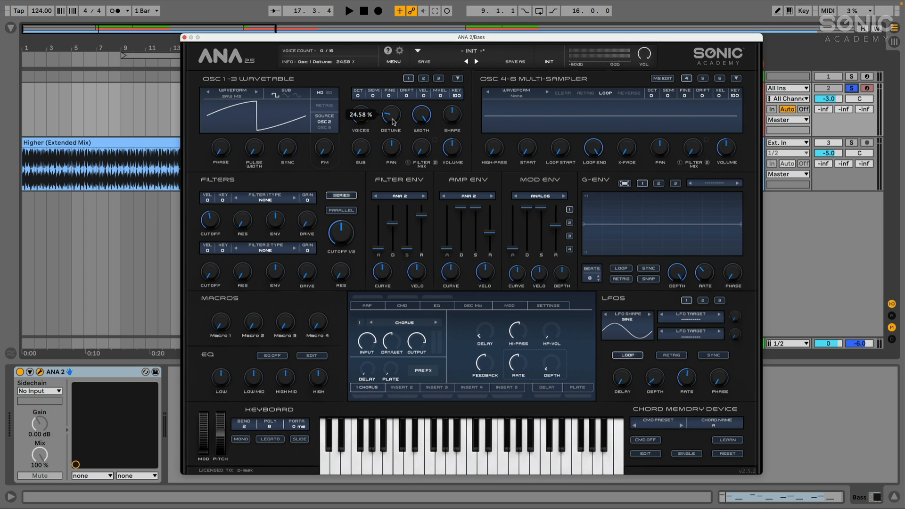
Reduce oscillator 1's width to 0 and fine-tune its detune at about 25% while playing the bassline.
scroll(392, 120, down, 1)
scroll(392, 121, down, 2)
scroll(421, 119, down, 4)
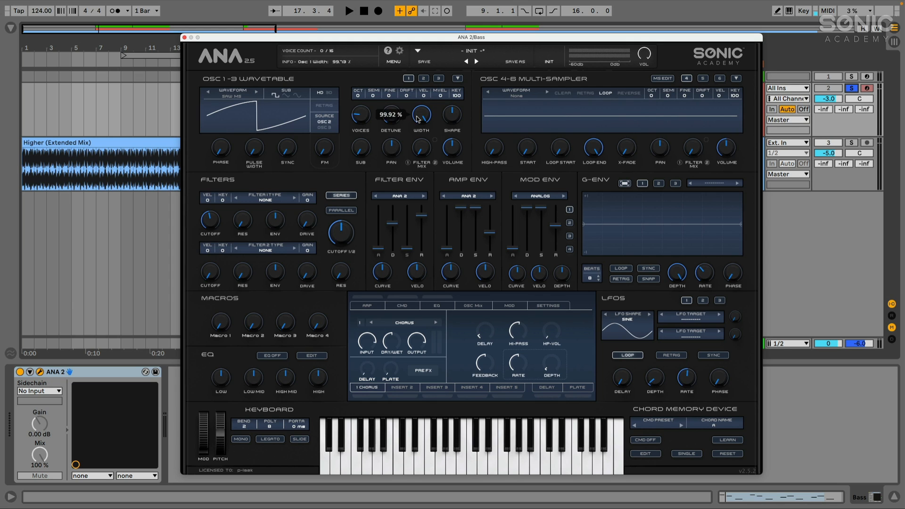
scroll(420, 128, down, 1)
scroll(398, 121, up, 2)
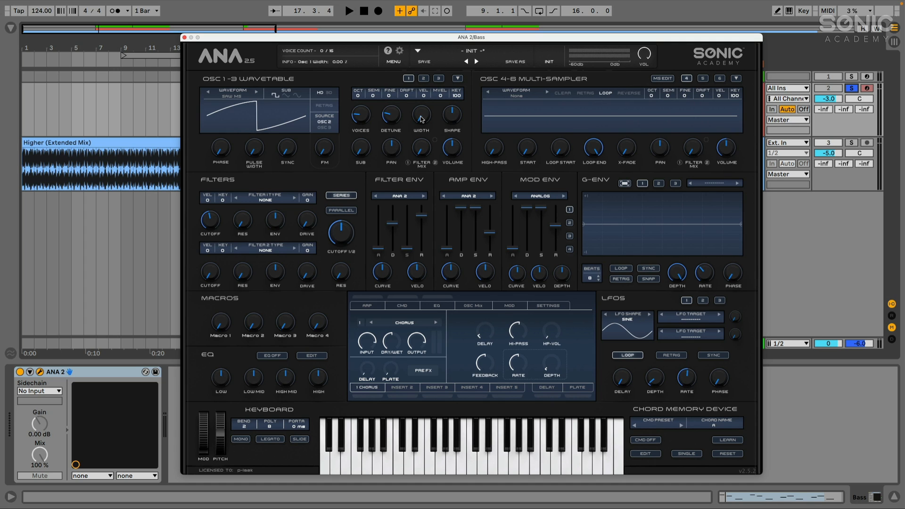
drag(421, 115, 426, 141)
key(space)
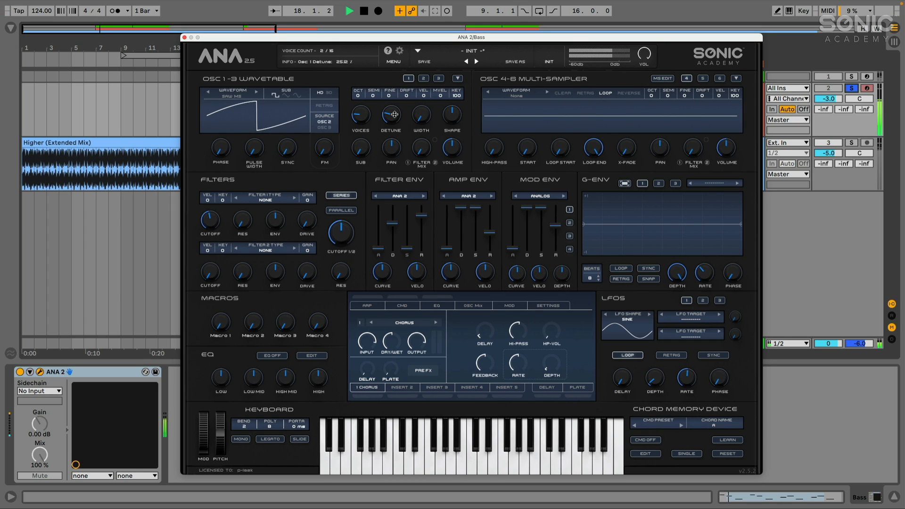
drag(396, 117, 395, 117)
key(space)
Loop the arrangement over the first Bass clip, bars 17 to 33, and bring the synth window back into view.
drag(307, 44, 473, 180)
click(301, 91)
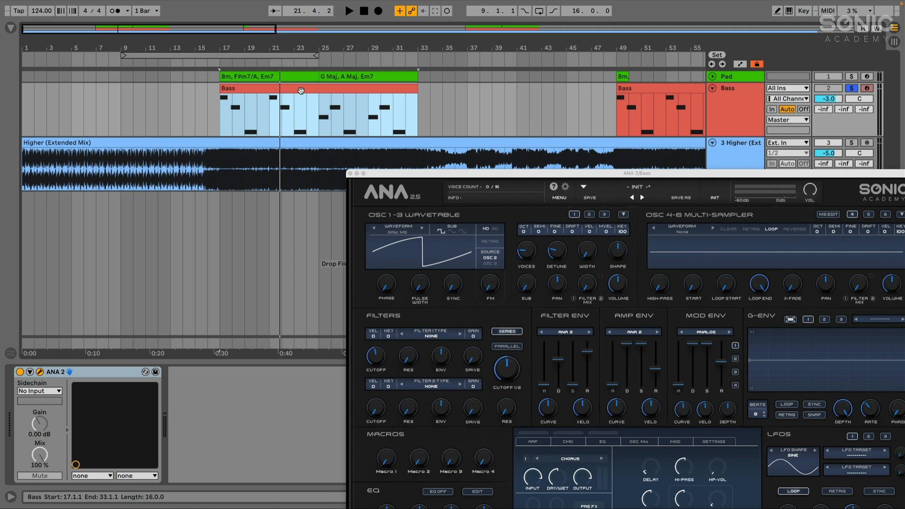
key(ctrl+l)
drag(428, 177, 230, 50)
Raise oscillator 1's volume while playing the looped bassline.
key(space)
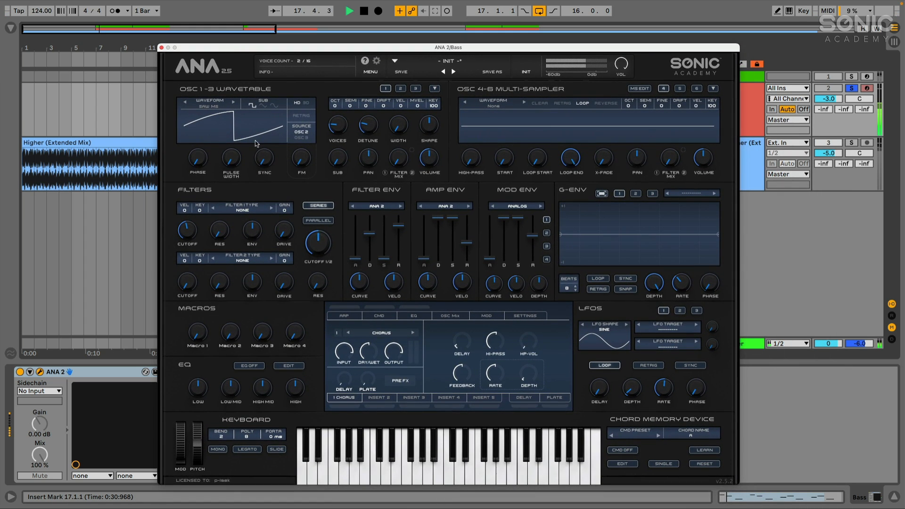
drag(429, 158, 430, 130)
drag(439, 159, 439, 160)
key(space)
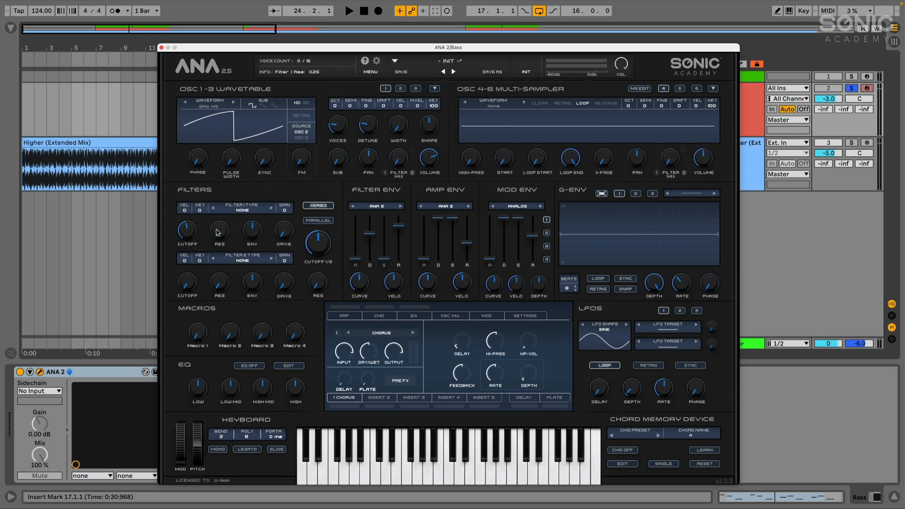
Set filter 1 to the analog type Ober - LP.
click(241, 212)
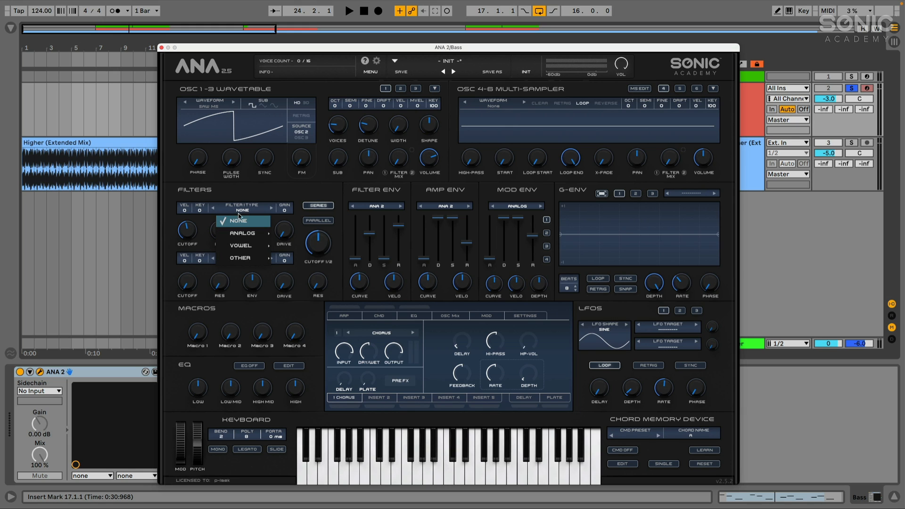
mouse_move(262, 233)
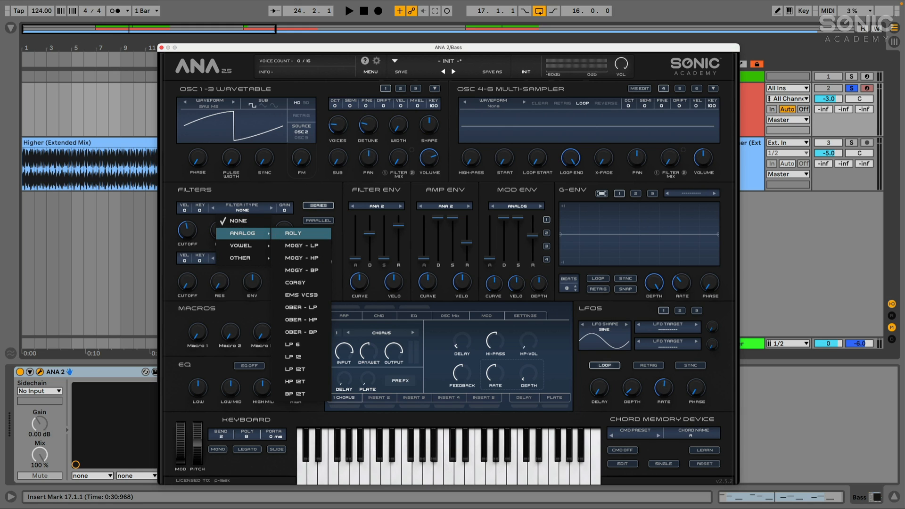
click(298, 309)
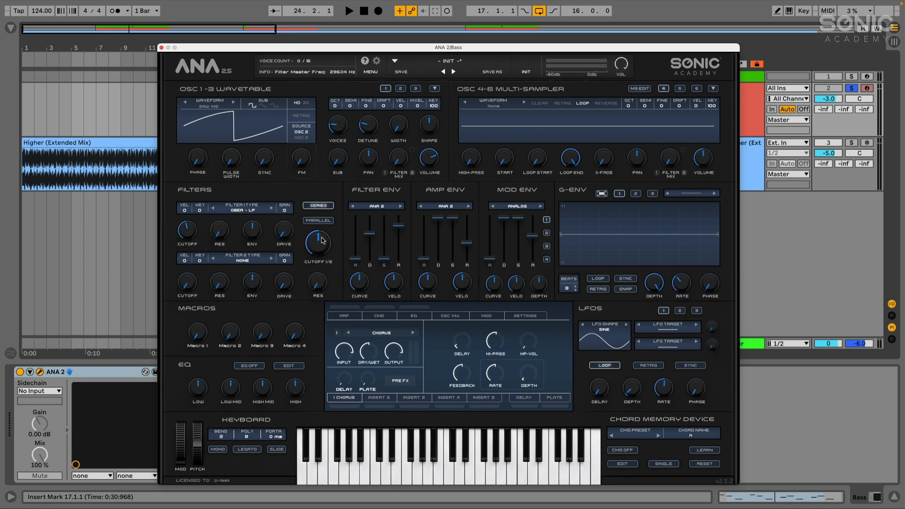
Lower the combined filter cutoff to its minimum, set filter 1's own cutoff fairly low, and audition the bassline.
drag(322, 241, 325, 311)
mouse_move(197, 243)
mouse_down()
mouse_move(191, 238)
mouse_move(188, 252)
mouse_up()
drag(189, 249, 191, 236)
key(space)
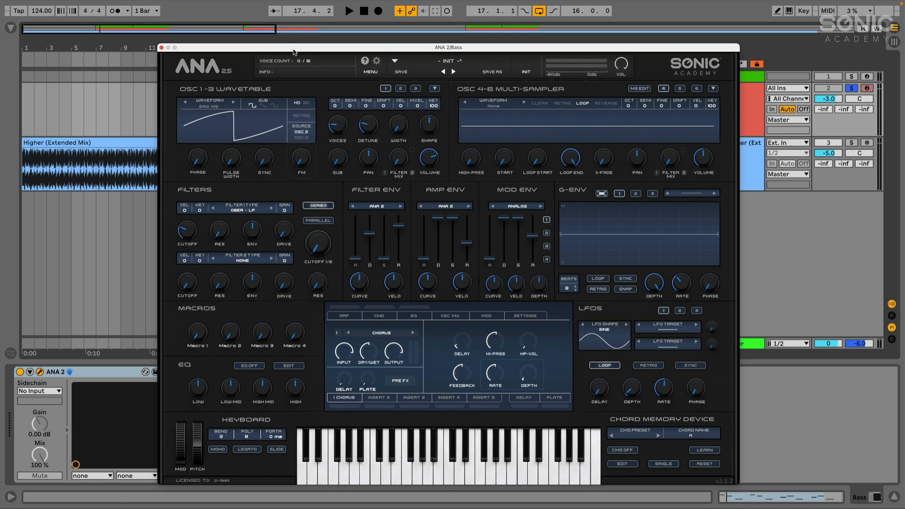
mouse_move(292, 52)
mouse_down()
mouse_move(274, 174)
mouse_move(278, 61)
mouse_up()
key(space)
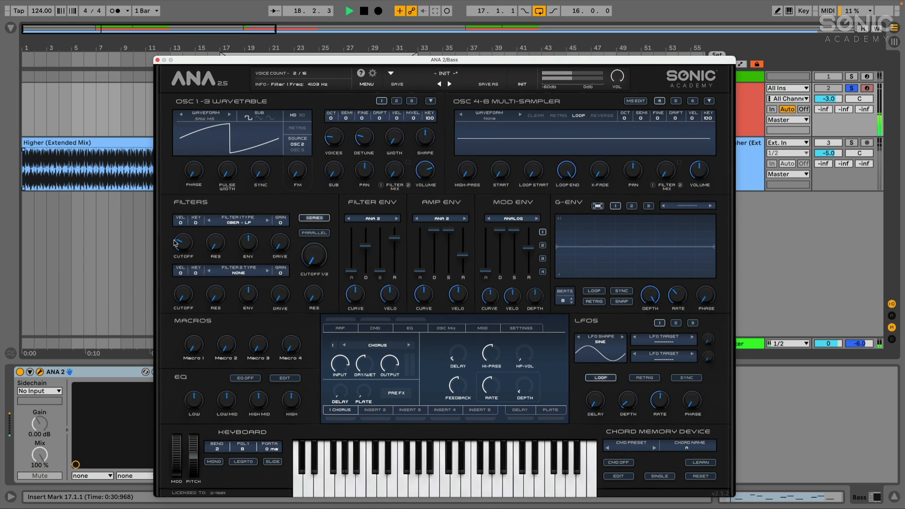
key(space)
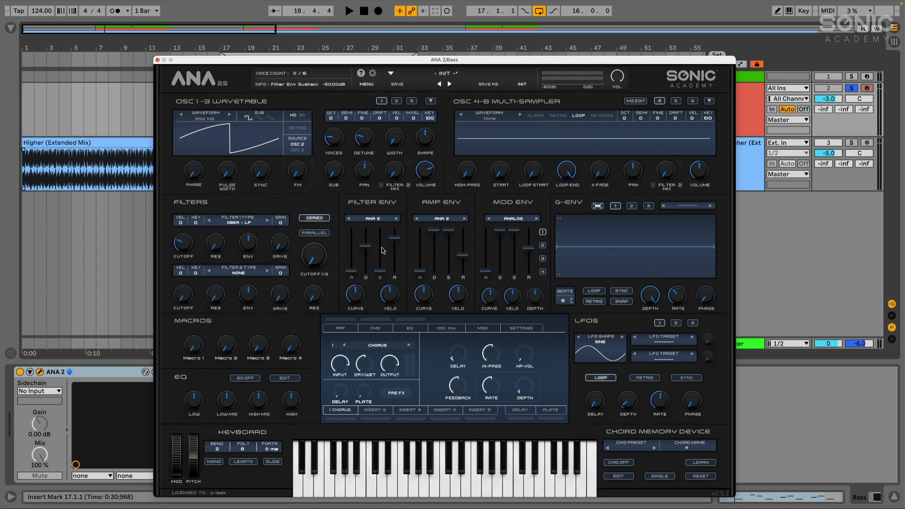
Lengthen the filter envelope's decay, shorten its release, keep sustain at minimum, and raise filter 1's envelope amount while playing the bassline.
drag(395, 238, 395, 242)
drag(372, 246, 365, 244)
mouse_move(247, 247)
mouse_down()
mouse_move(248, 213)
mouse_move(248, 277)
mouse_move(246, 239)
mouse_up()
mouse_move(380, 271)
mouse_down()
mouse_move(380, 260)
mouse_move(380, 271)
mouse_up()
key(space)
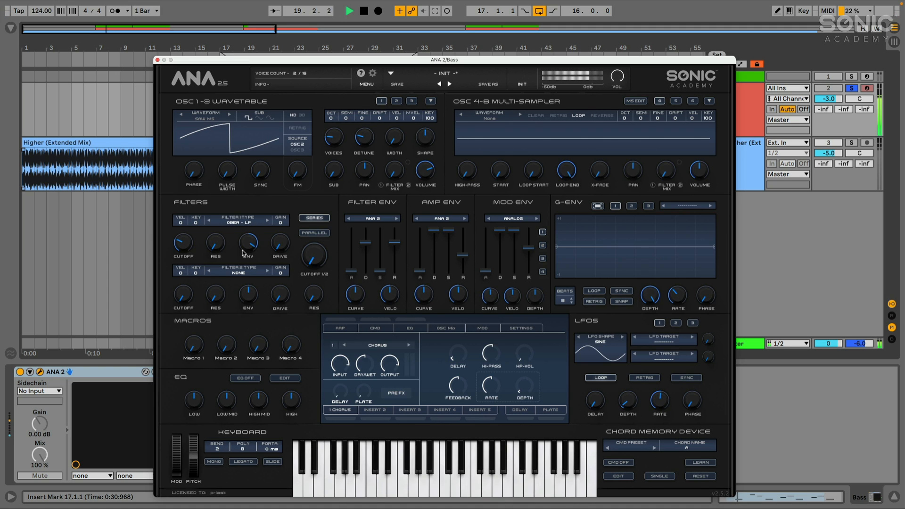
drag(248, 249, 248, 271)
drag(251, 248, 251, 253)
Raise filter 1's resonance strongly, reduce it to a moderate amount, and fine-tune it while the bassline plays.
drag(217, 248, 215, 175)
key(space)
key(space)
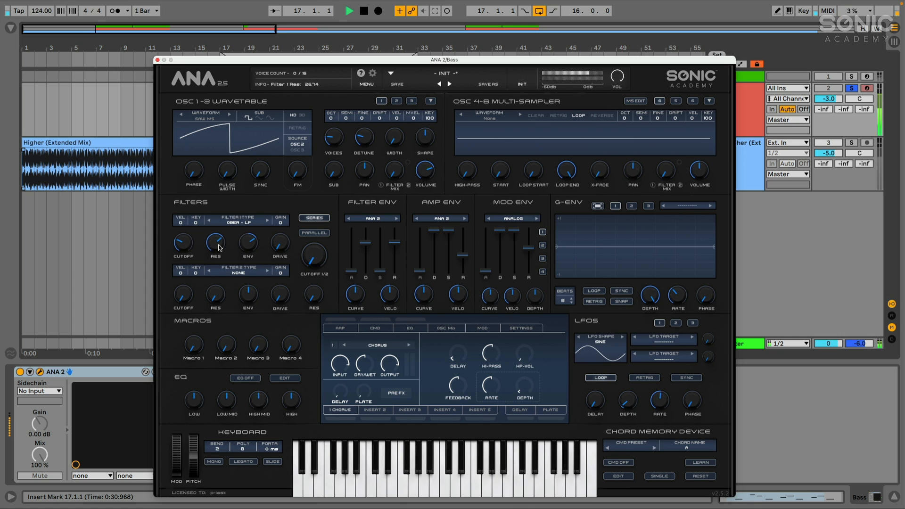
drag(219, 247, 218, 283)
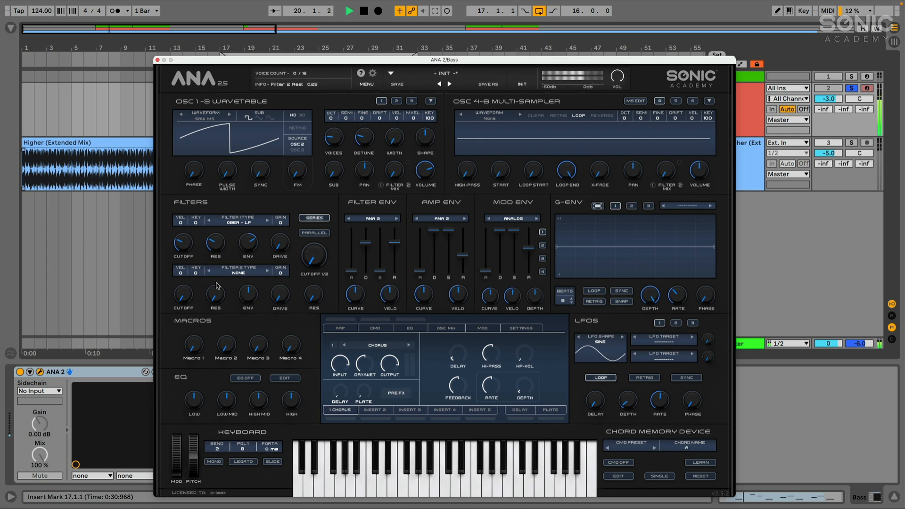
drag(217, 241, 218, 245)
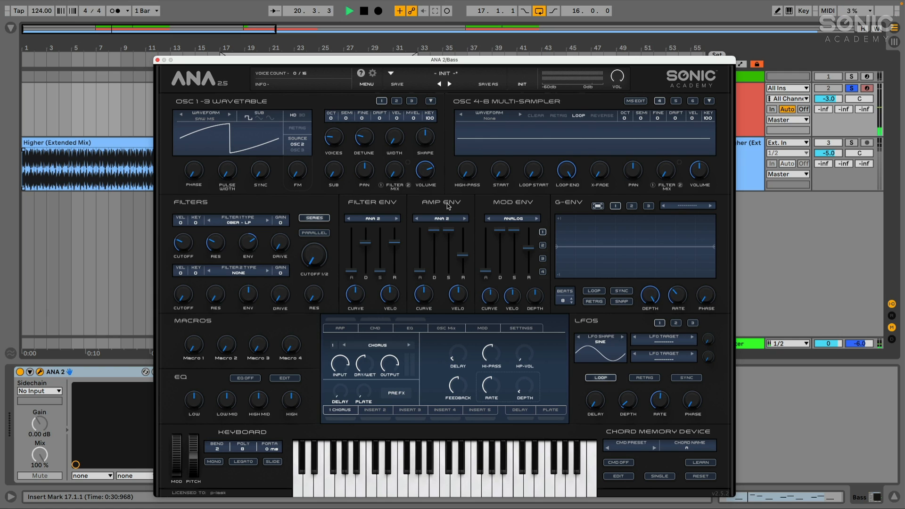
Set the amp envelope type to ANA 1 with a release of about 0.45 s, and switch the voicing to mono.
drag(464, 256, 465, 258)
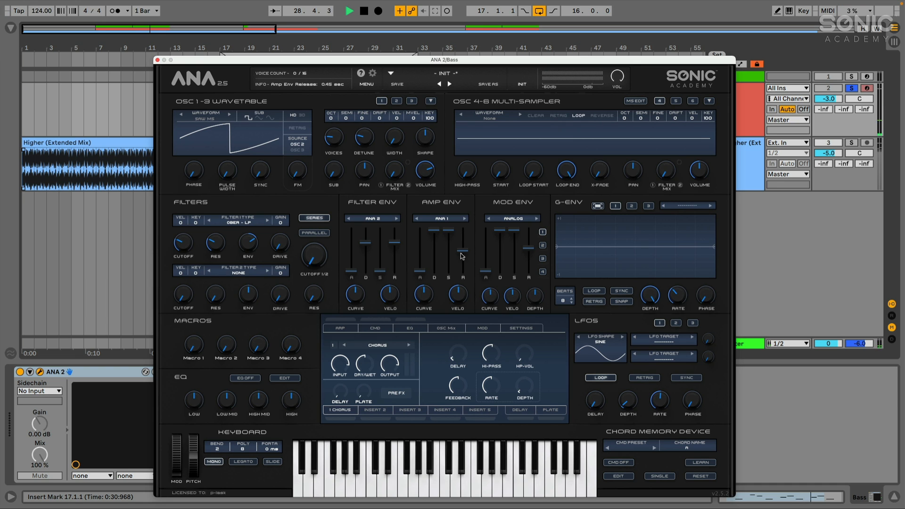
Open the first Bass clip's notes to examine their velocities, and bring the synth window back into view.
drag(330, 59, 530, 62)
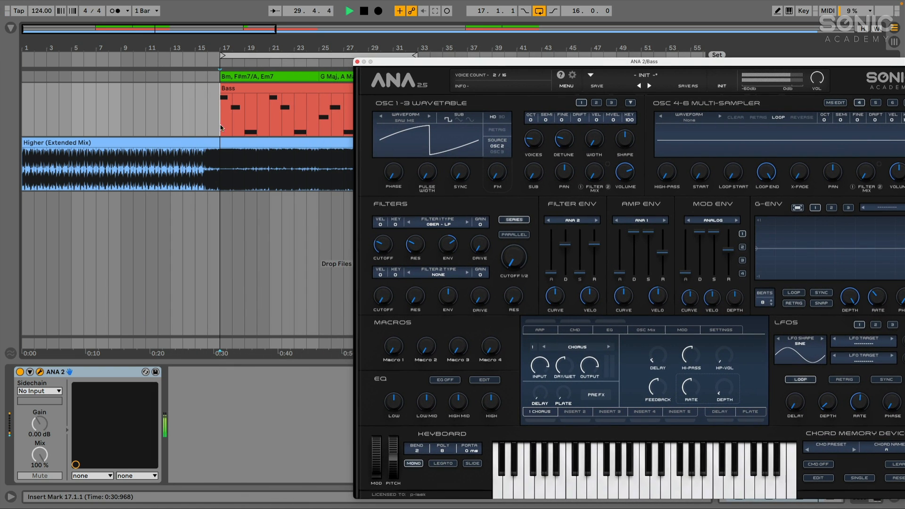
double_click(232, 88)
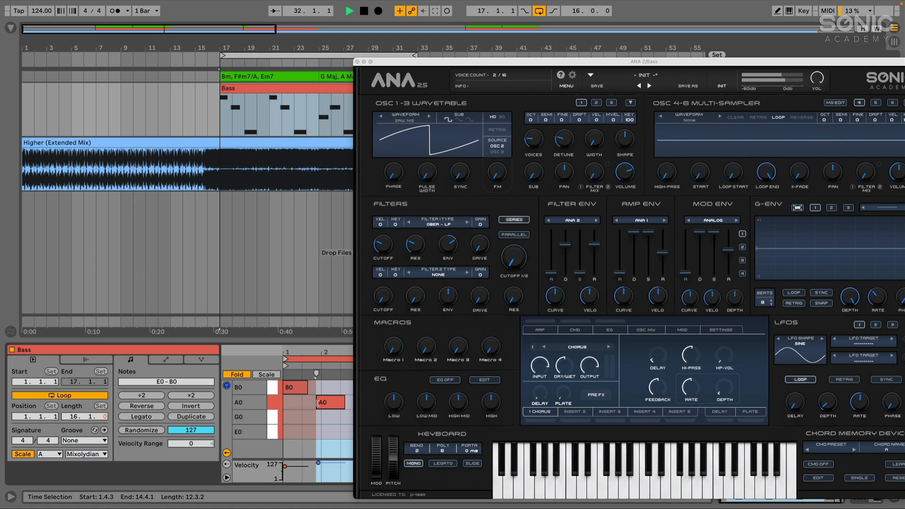
drag(424, 68, 290, 50)
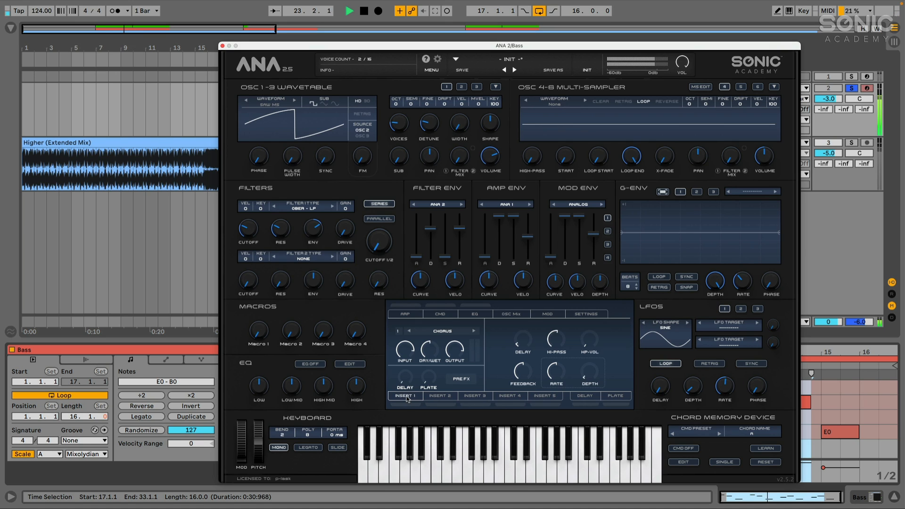
Enable insert 1, load the Limiter dynamics effect in it, and slightly adjust its threshold while playing the bassline.
key(space)
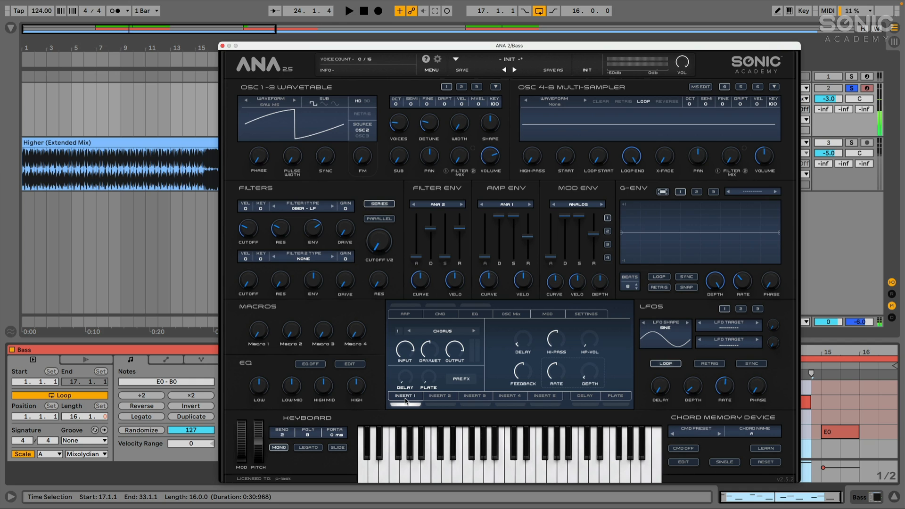
click(405, 399)
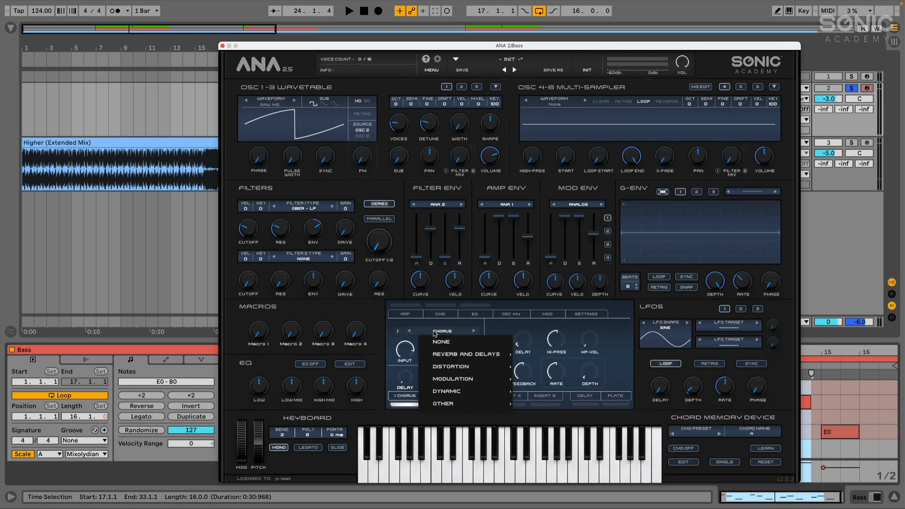
mouse_move(433, 407)
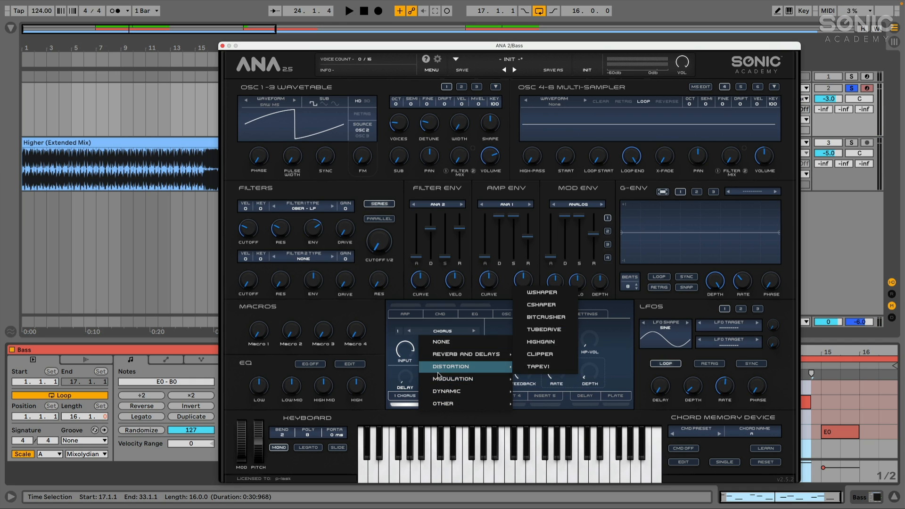
mouse_move(461, 373)
mouse_move(460, 395)
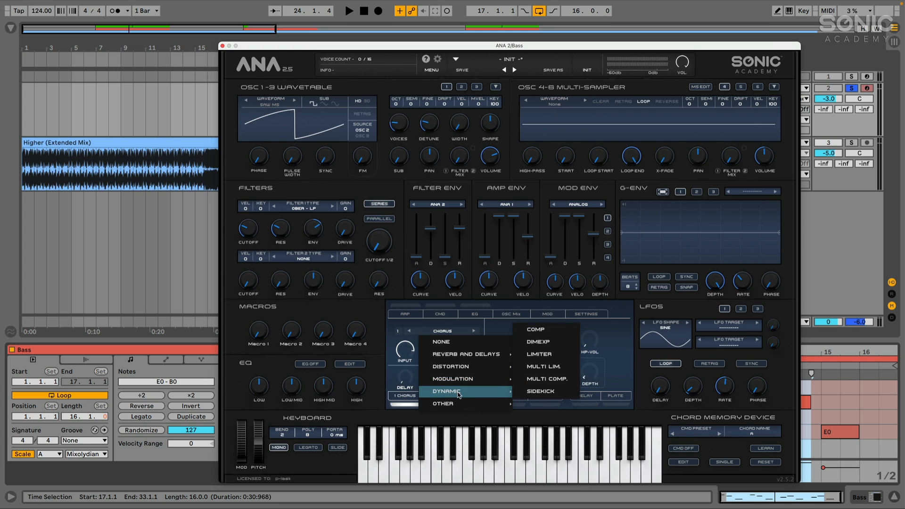
click(539, 354)
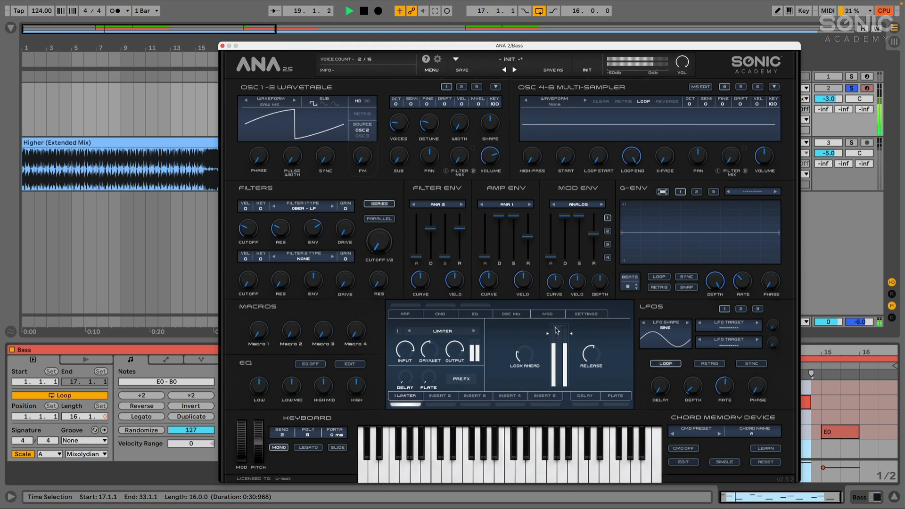
drag(551, 334, 550, 336)
drag(548, 335, 548, 336)
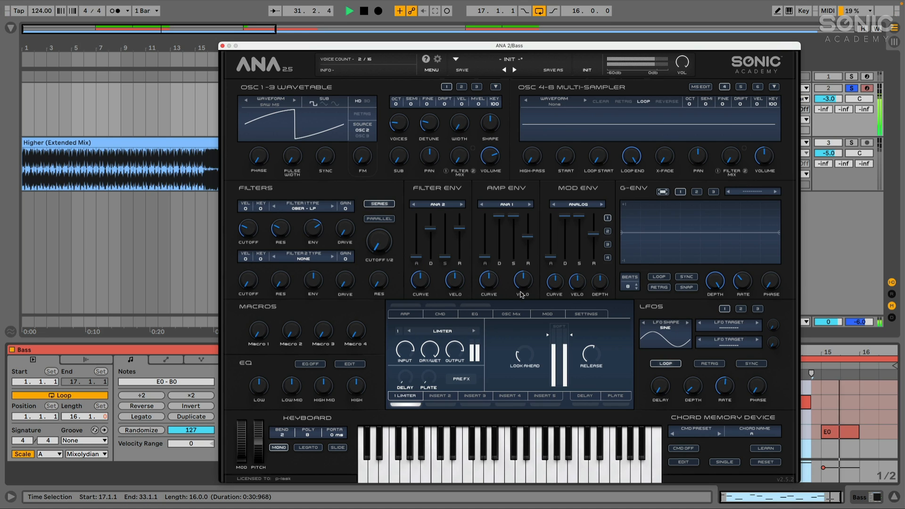
Try different amp envelope velocity amounts while the bassline plays and settle on about 20%.
mouse_move(523, 275)
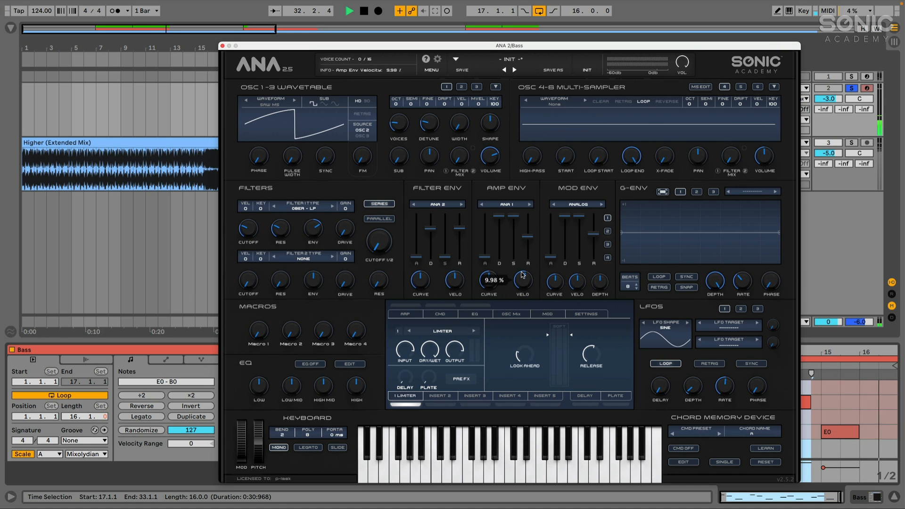
drag(523, 275, 522, 273)
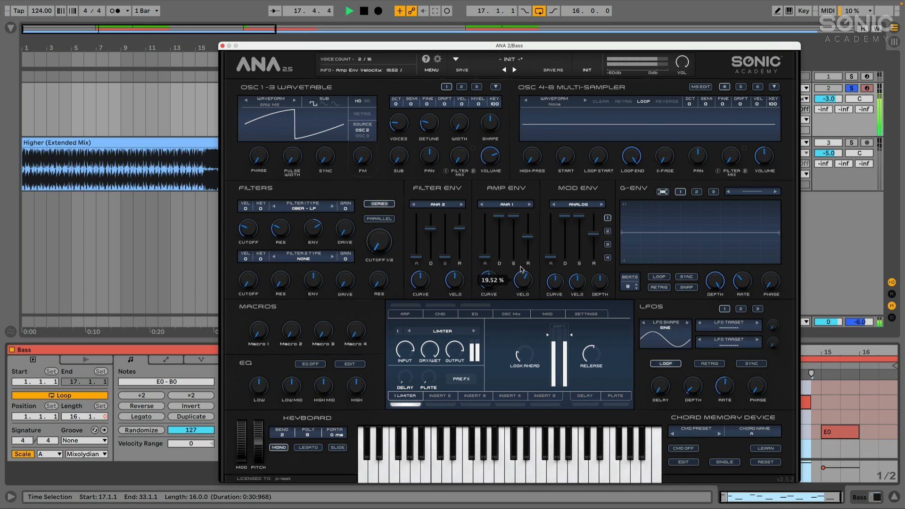
mouse_move(522, 270)
mouse_down()
mouse_move(524, 284)
mouse_move(522, 260)
mouse_up()
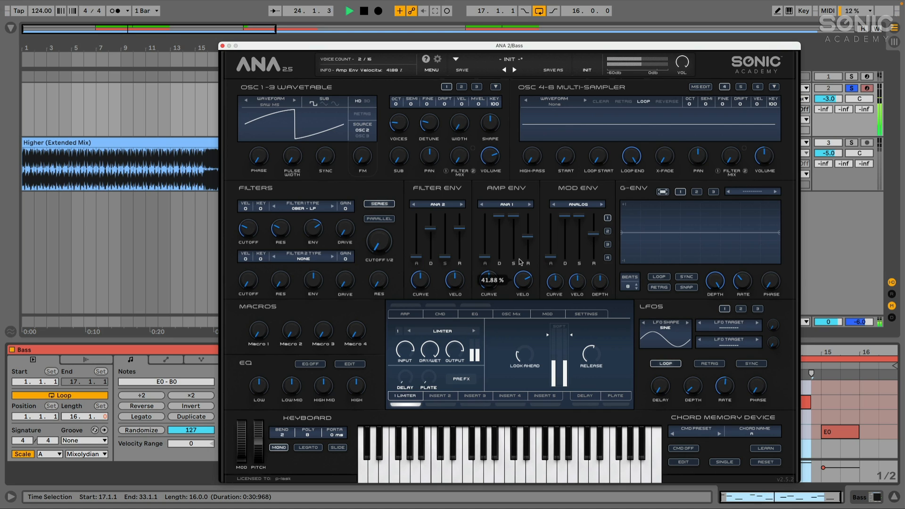
drag(521, 262, 519, 274)
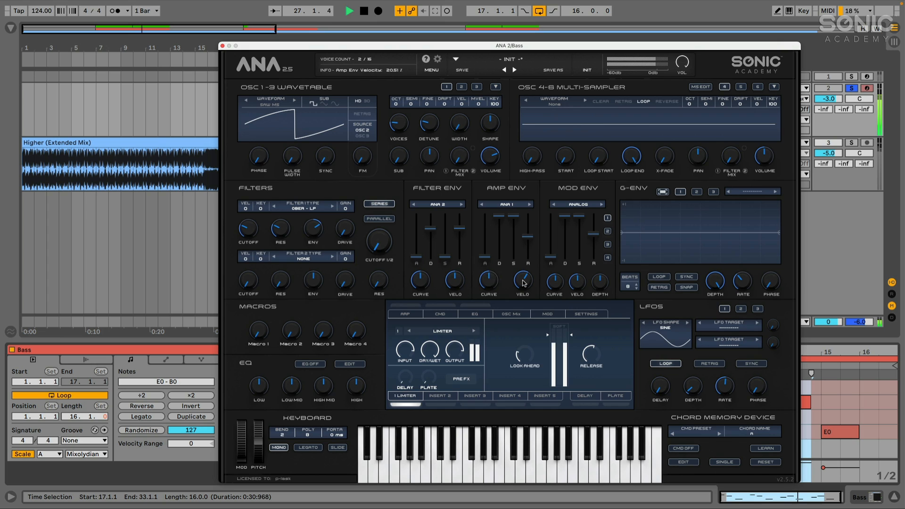
drag(524, 283, 525, 284)
Raise the filter envelope's velocity amount, check the Bass clip's note velocities, and return to the track's device view.
drag(456, 286, 456, 267)
drag(461, 285, 459, 283)
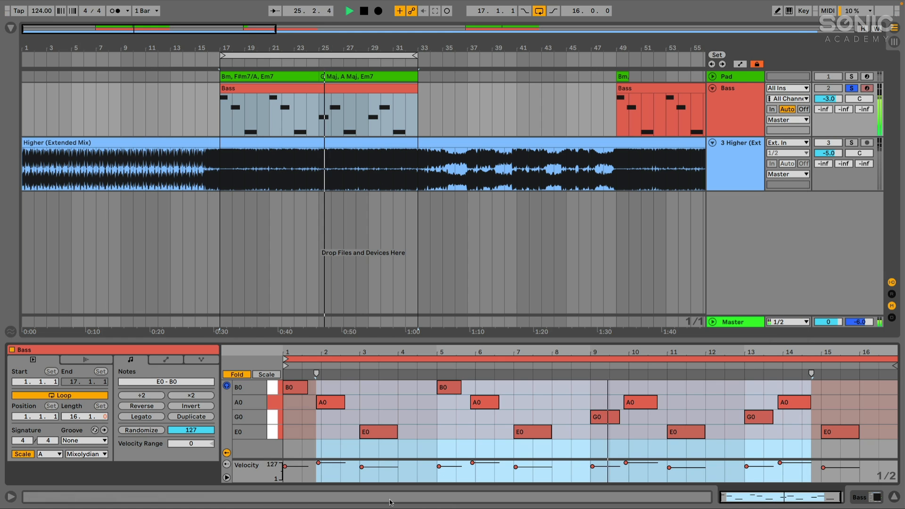
click(222, 46)
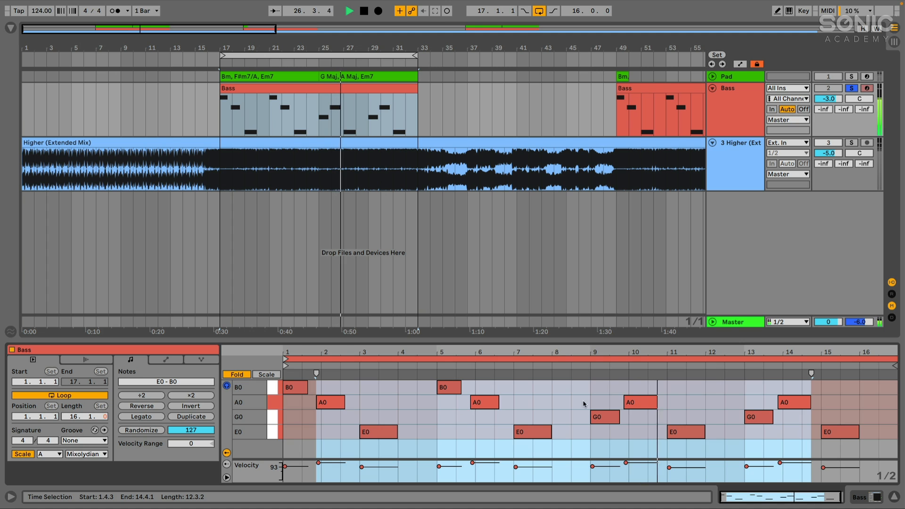
key(shift+Tab)
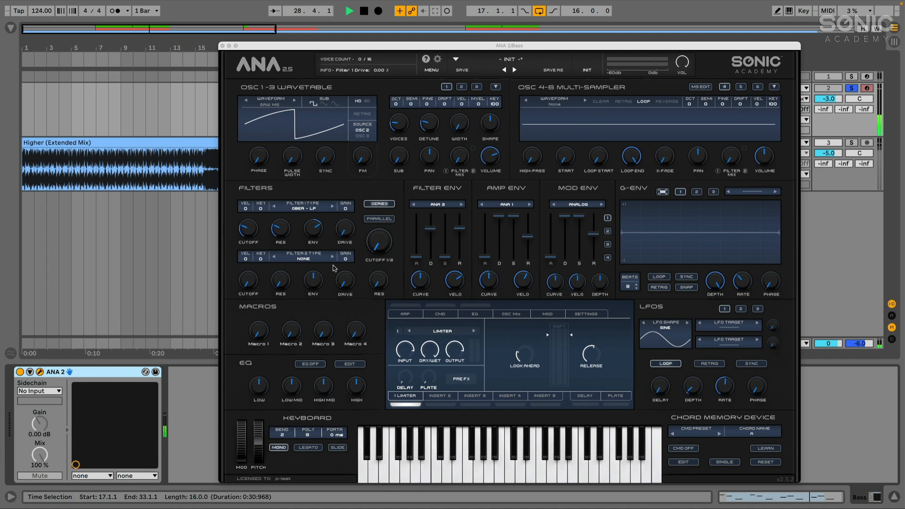
Try a filter envelope velocity of about 85% with the bassline playing, and reduce it to around 46%.
key(space)
drag(456, 282, 455, 257)
key(space)
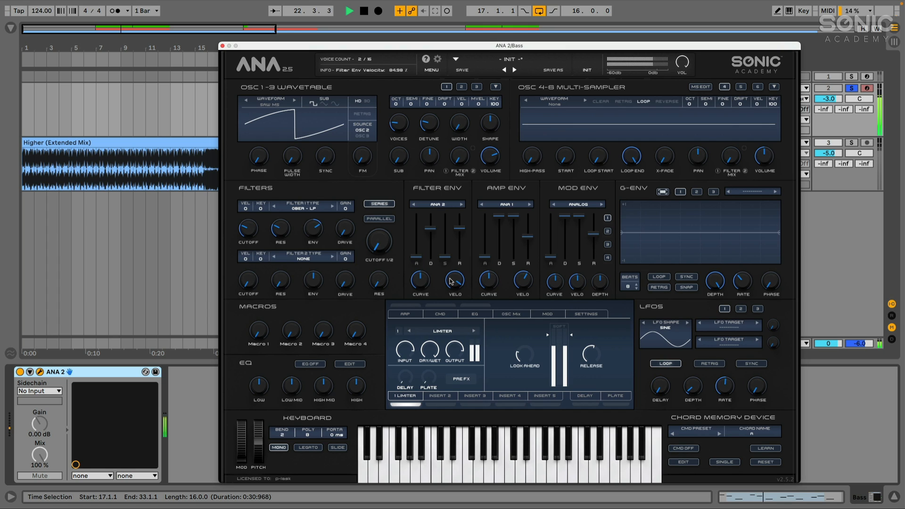
drag(456, 282, 455, 299)
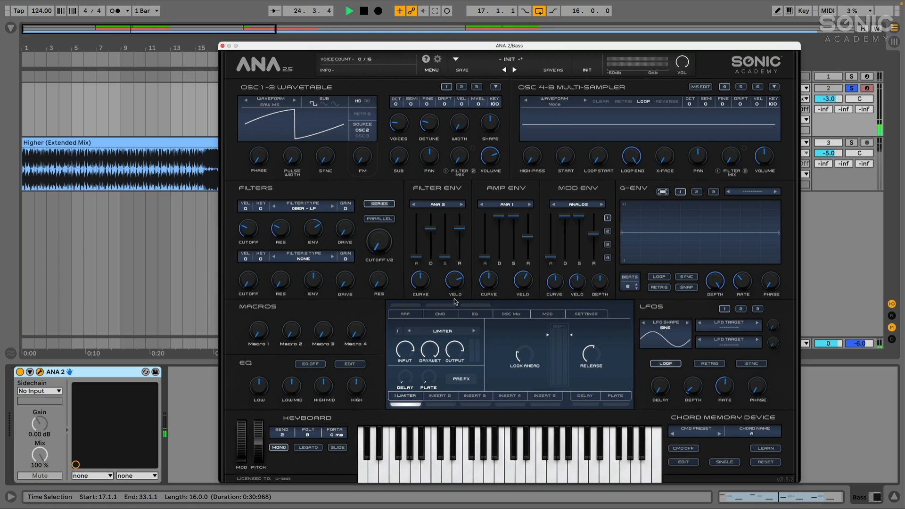
mouse_move(459, 284)
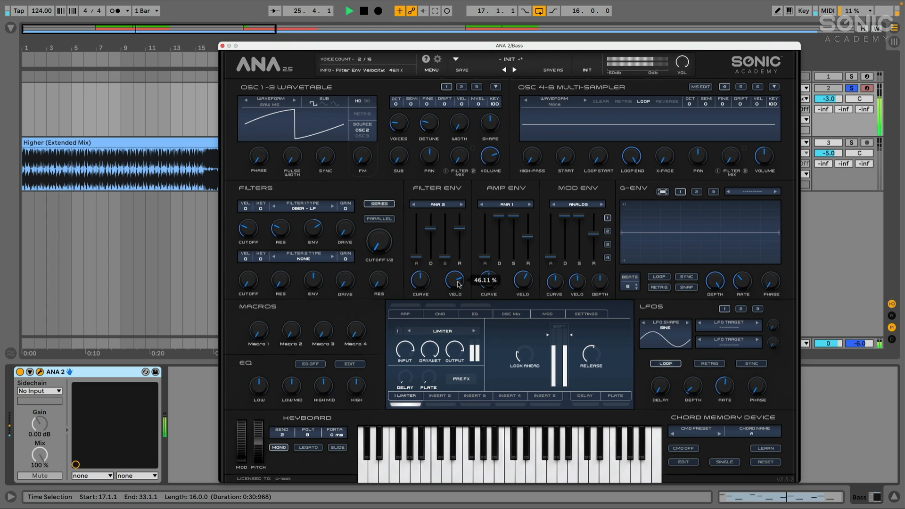
drag(457, 281, 458, 287)
Close the synth window, solo the Higher reference track, and play its outro from bar 153.
click(223, 46)
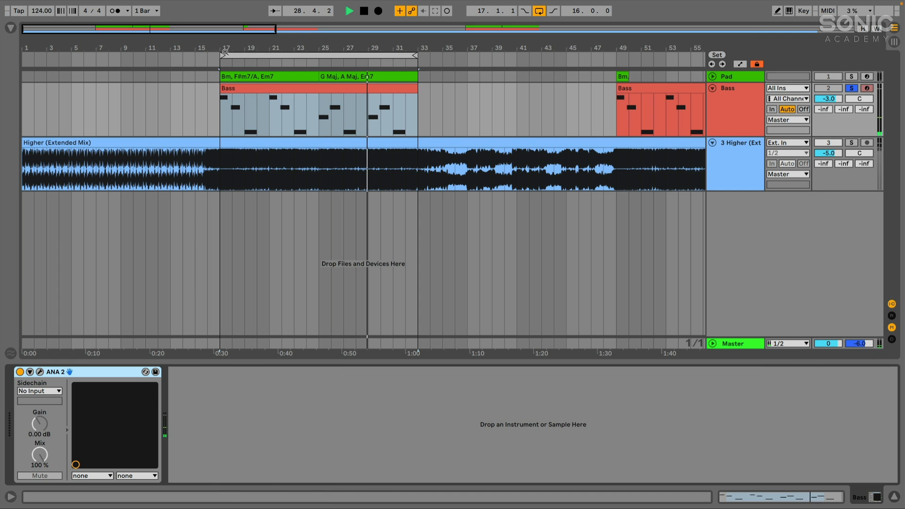
key(space)
drag(225, 52, 225, 24)
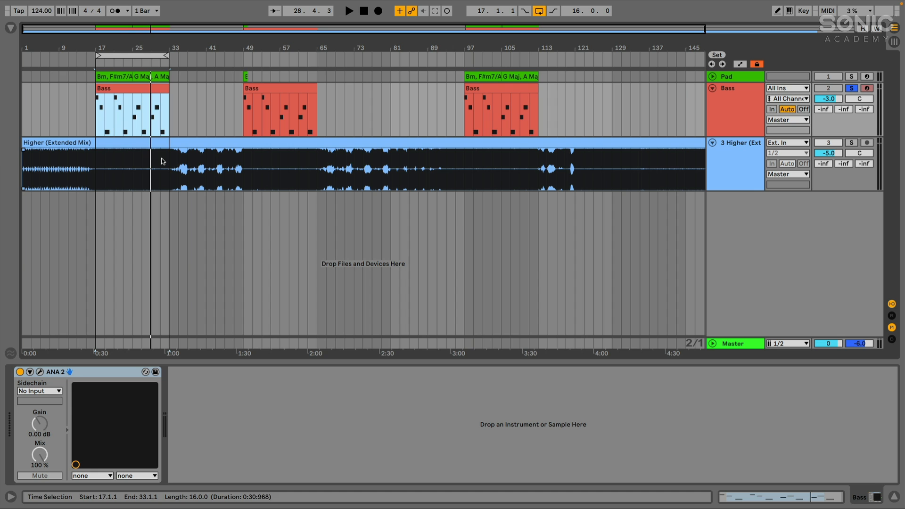
drag(129, 43, 128, 36)
click(87, 165)
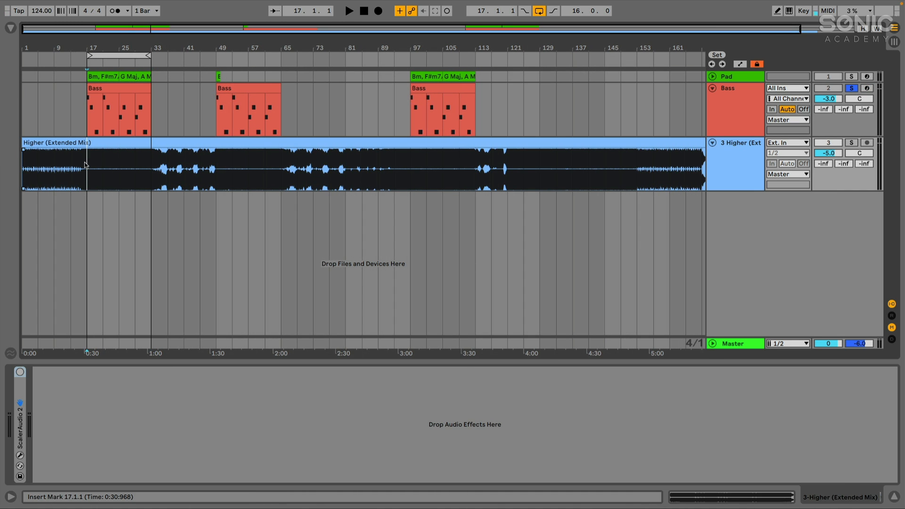
drag(548, 46, 548, 40)
click(601, 164)
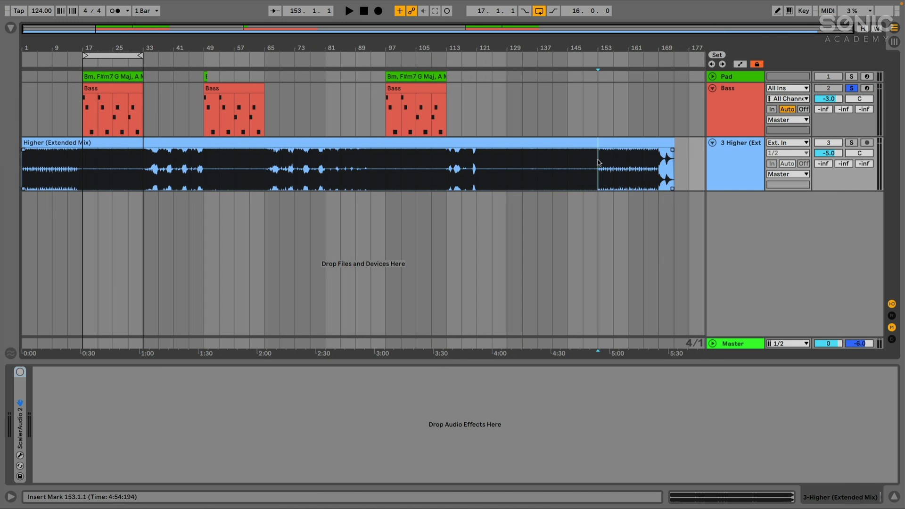
click(852, 142)
key(space)
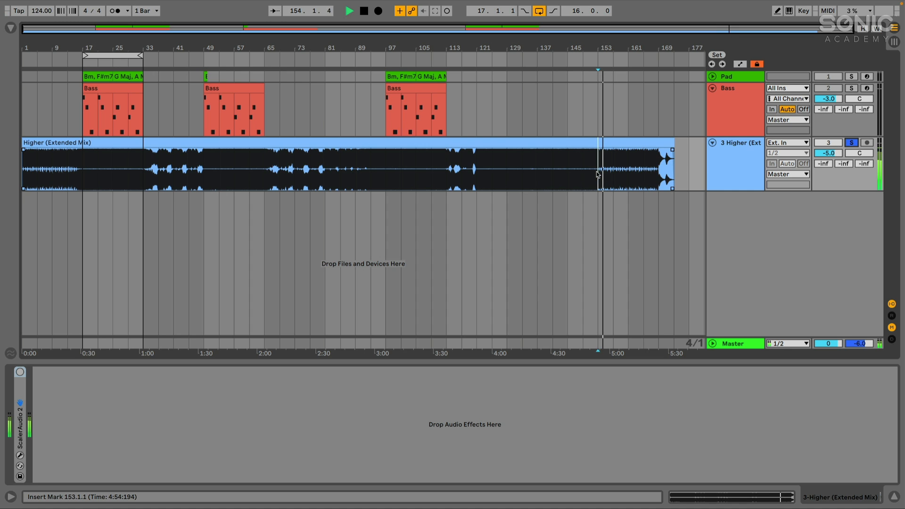
Mark bars 157 to 161 and 161 to 165 of the Higher track while listening to its outro.
drag(613, 174, 626, 176)
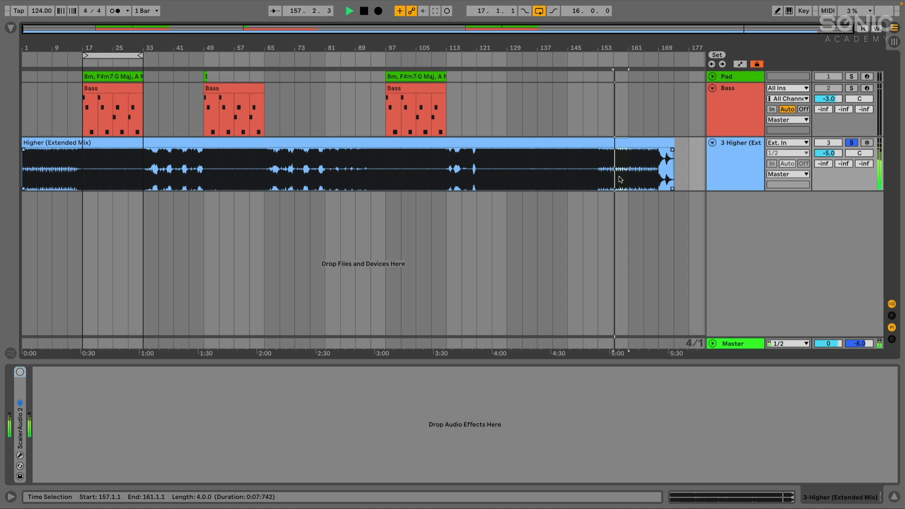
click(625, 174)
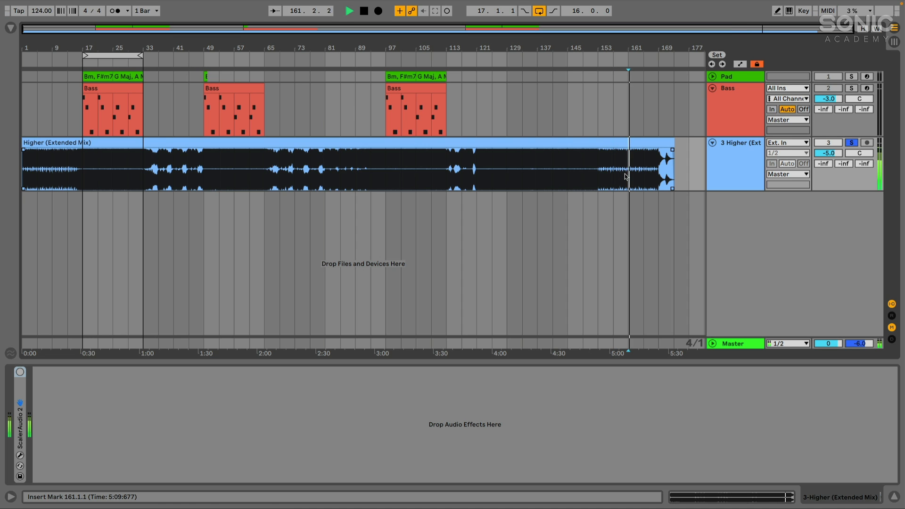
drag(626, 176, 643, 177)
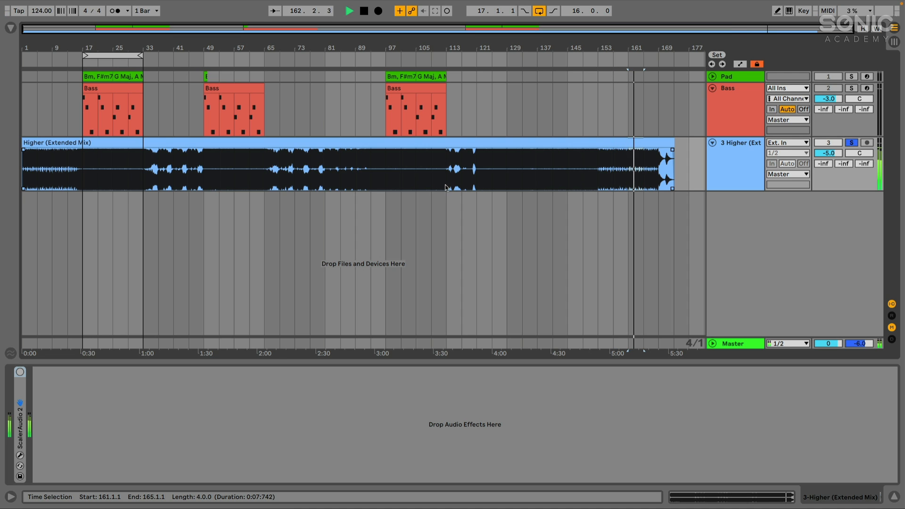
Stop playback and paste the copied four-bar outro section four times in a row from bar 17 on the Higher track.
key(space)
click(86, 176)
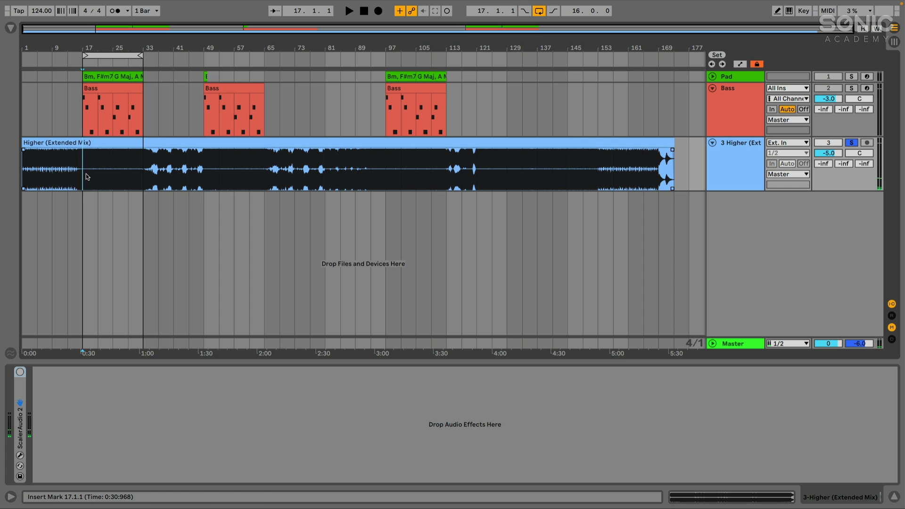
key(super+v)
key(super+v)
key(super+v)
key(super+v)
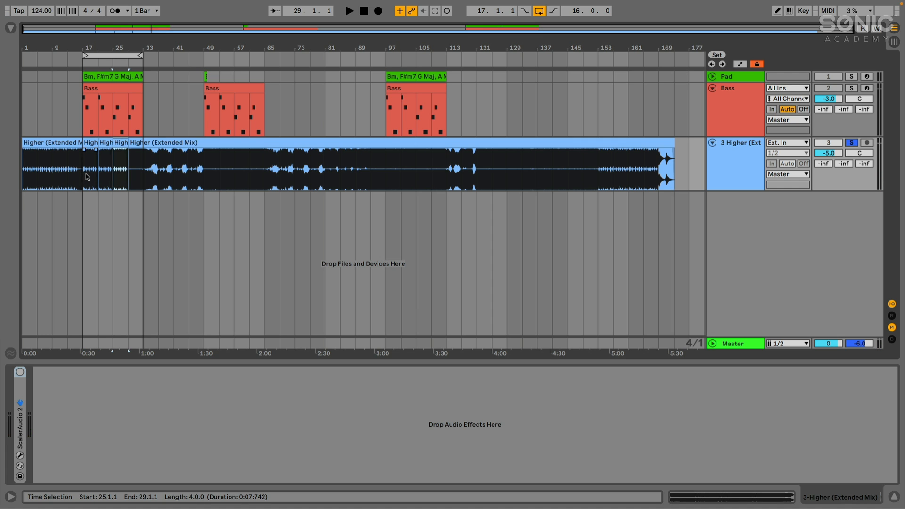
Unsolo the Higher track and play its pasted outro sections together with the bassline from bar 17.
click(852, 143)
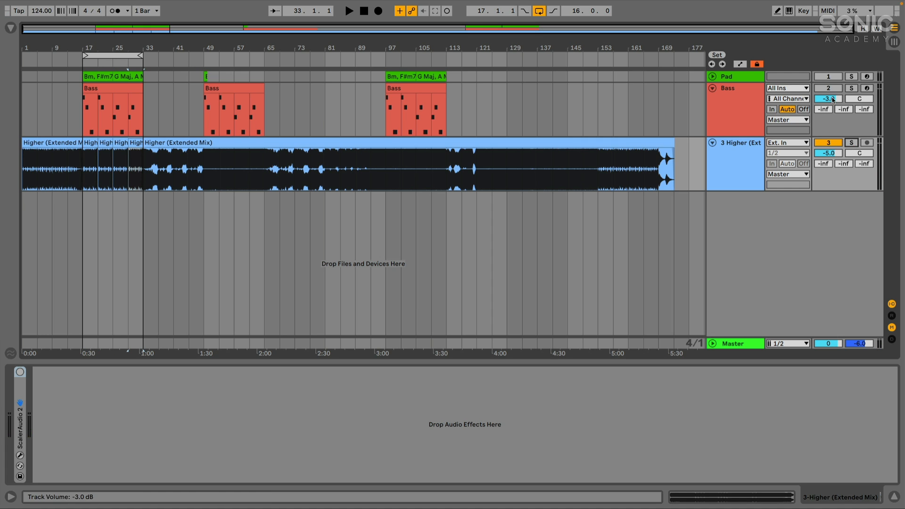
click(86, 168)
key(space)
drag(81, 48, 81, 73)
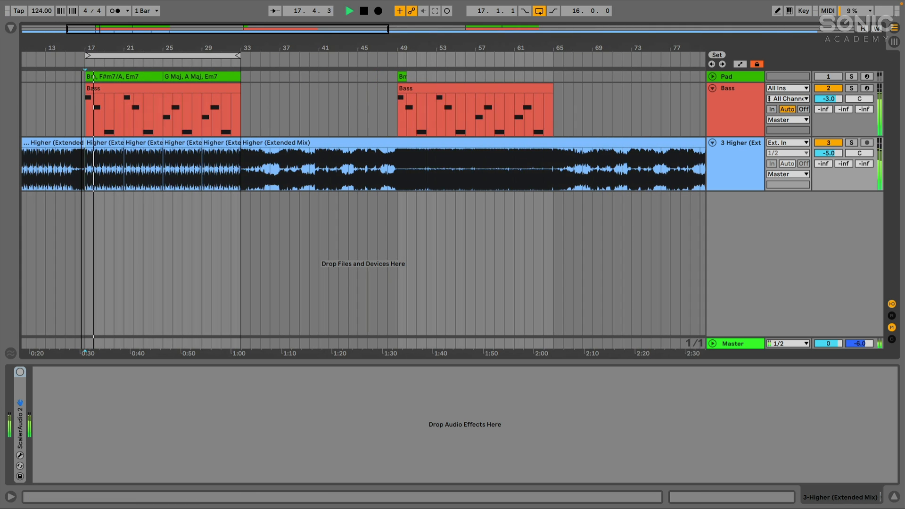
Raise the amp envelope's release slightly in the Bass track's ANA 2 synth and show its EQ page.
click(147, 87)
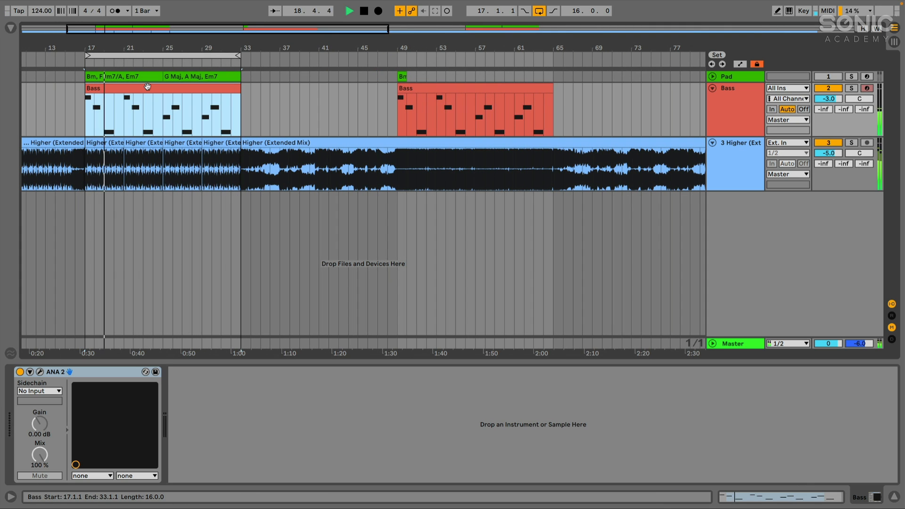
click(46, 375)
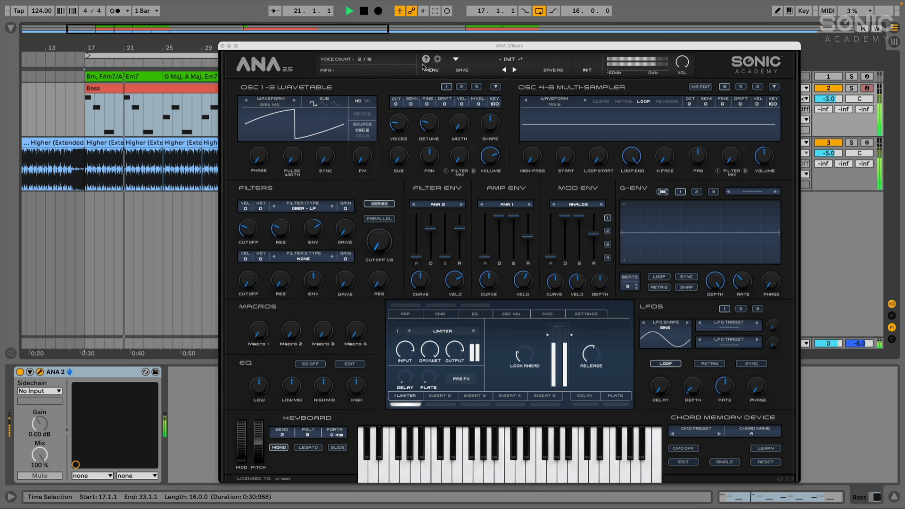
drag(424, 46, 415, 45)
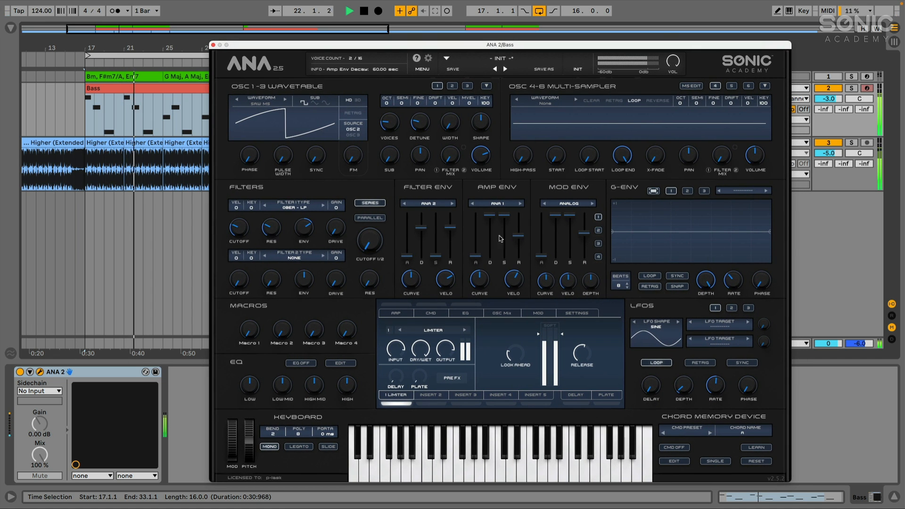
drag(515, 239, 515, 231)
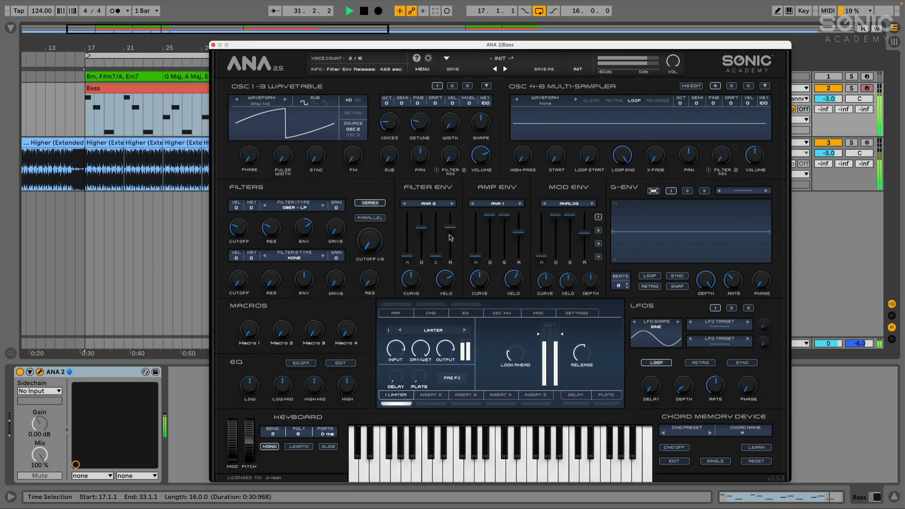
click(463, 314)
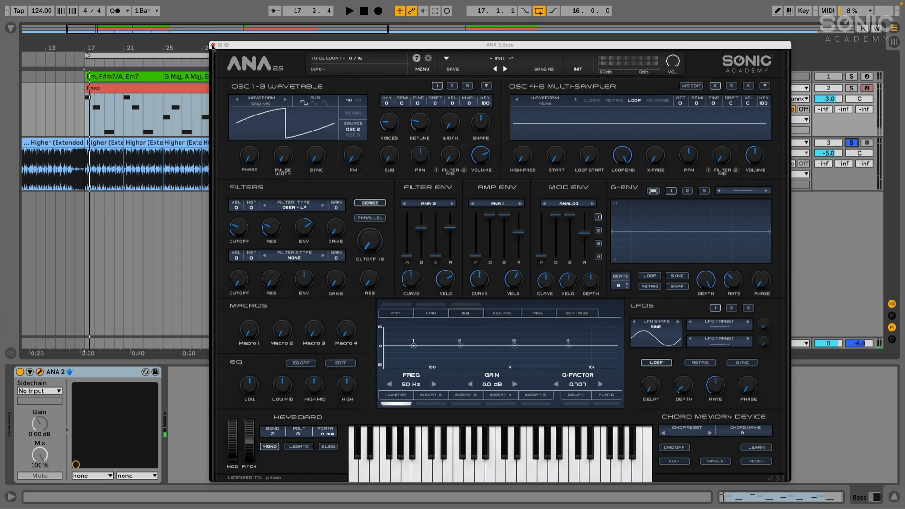
Close the synth window and listen to the soloed Higher track from bar 33 and from bar 49.
click(212, 45)
click(245, 168)
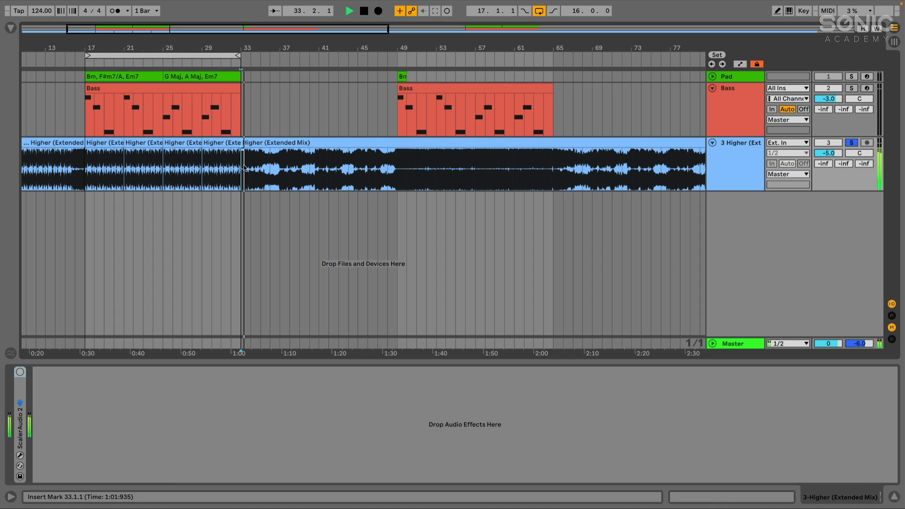
click(399, 178)
key(space)
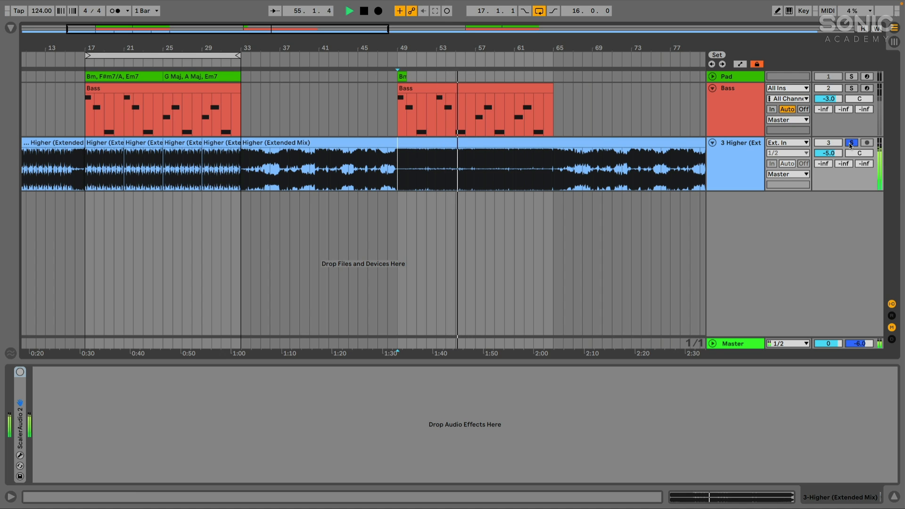
key(space)
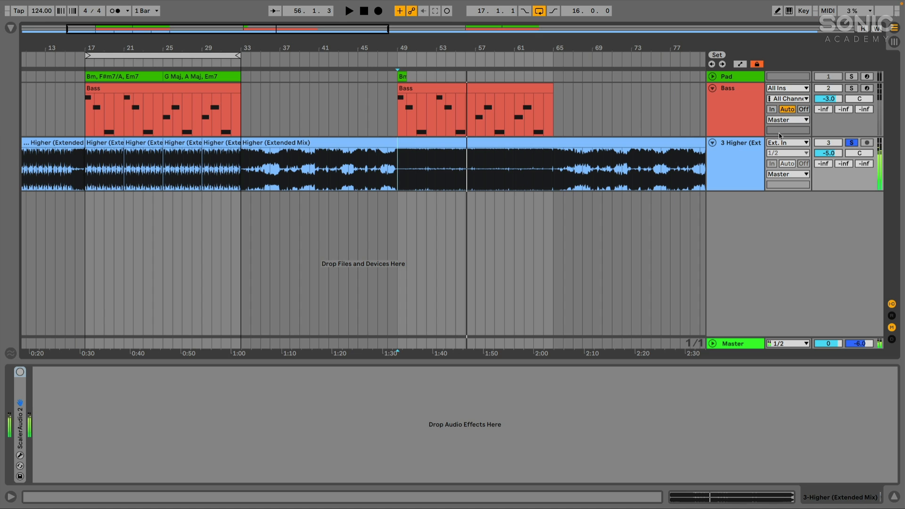
Enable the EQ in the Bass track's ANA 2 and cut band 1 by 14.9 dB at 81 Hz.
click(757, 127)
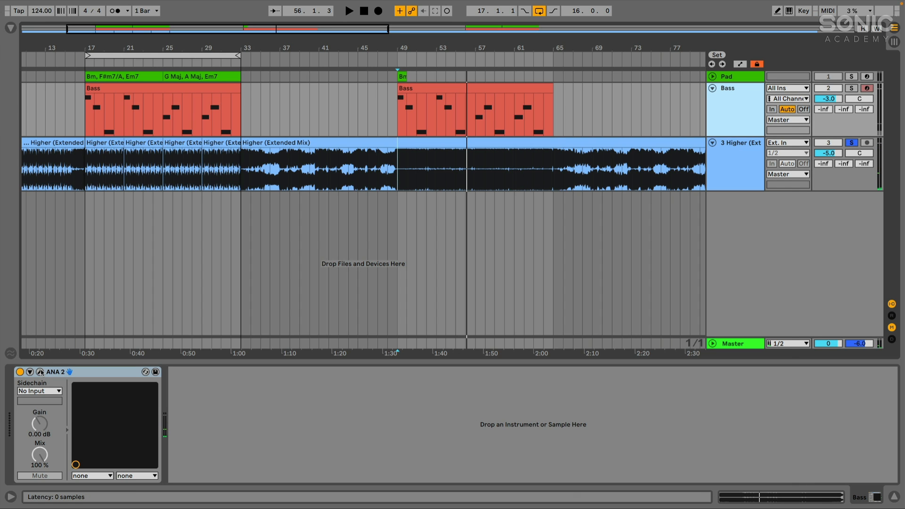
key(super+alt+p)
click(465, 311)
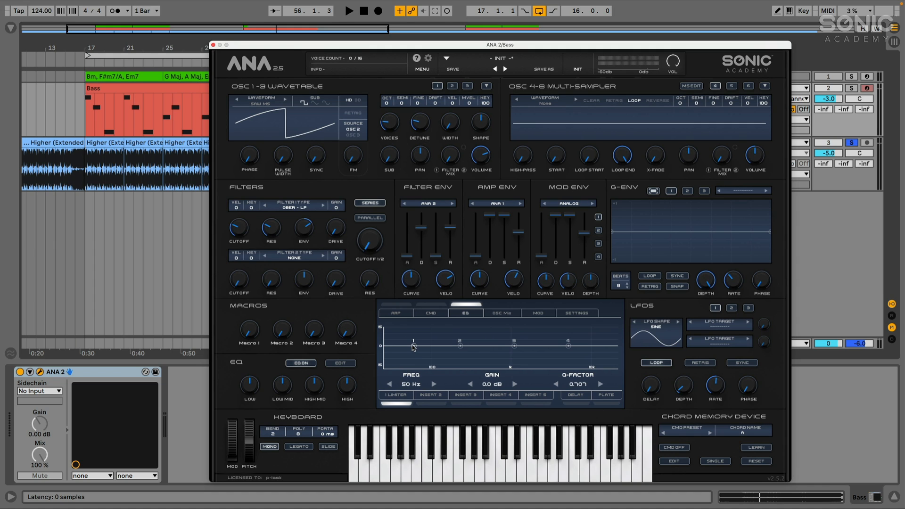
drag(413, 346, 413, 372)
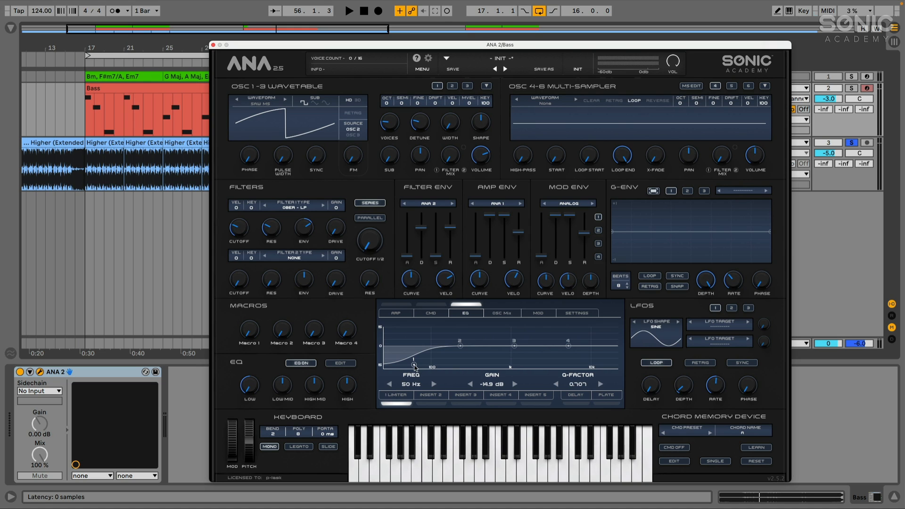
drag(415, 367, 428, 373)
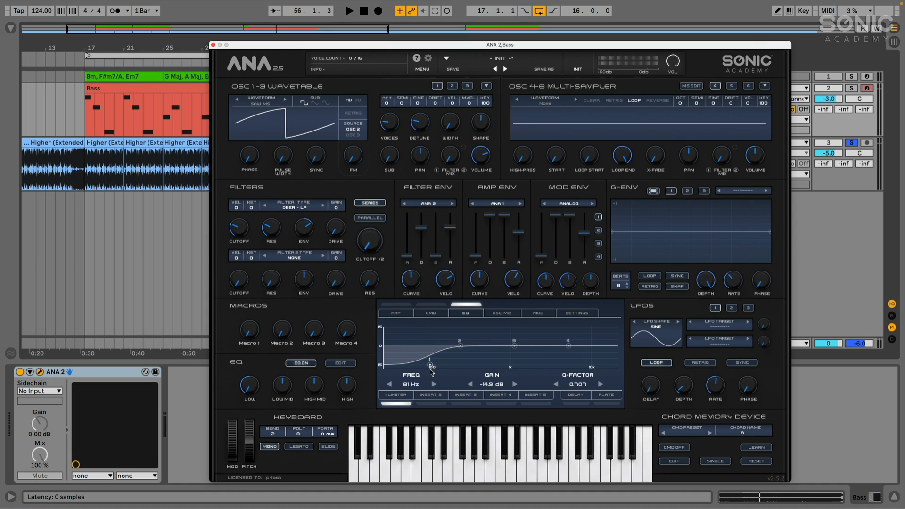
Play the Bass track soloed to check the low cut, and replay it unsoloed with the Higher track from bar 17.
click(852, 89)
key(space)
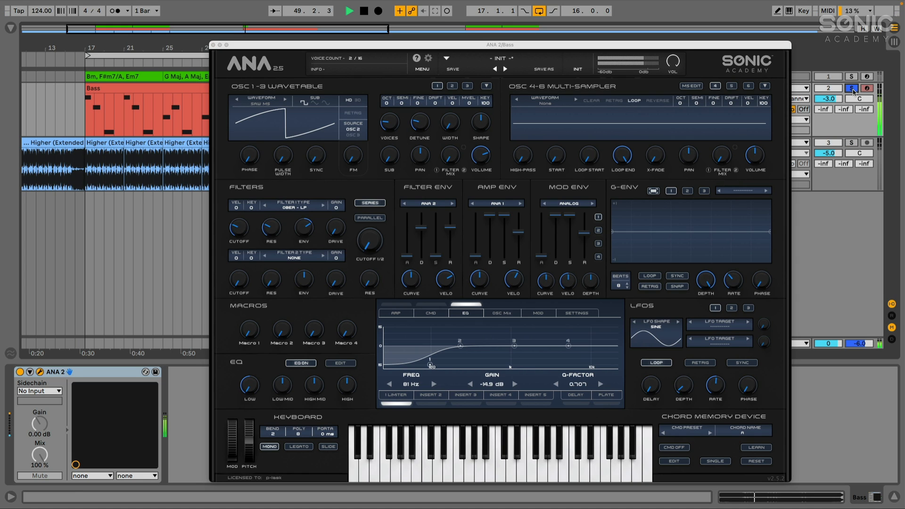
click(156, 88)
key(space)
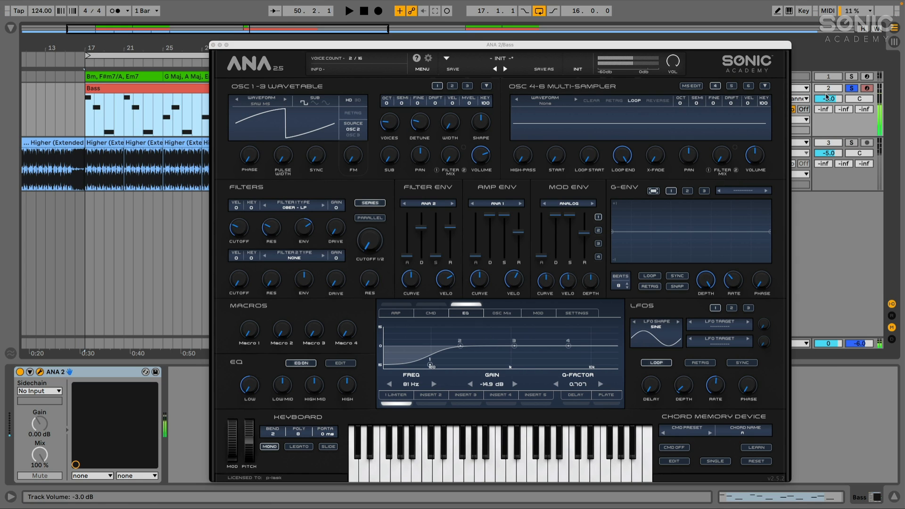
click(848, 89)
key(space)
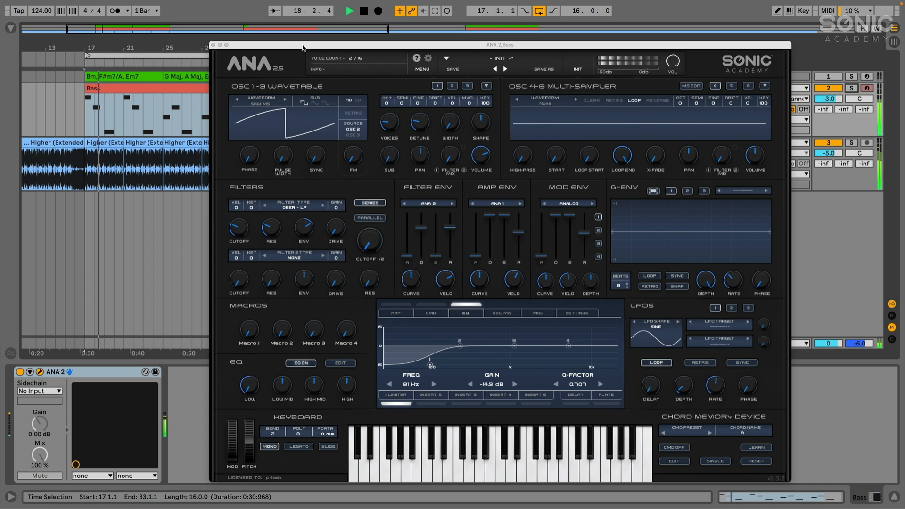
Move the synth window clear of the Bass clip while comparing it with the Higher track, mark bar 25, and stop playback.
drag(305, 47, 363, 41)
click(164, 113)
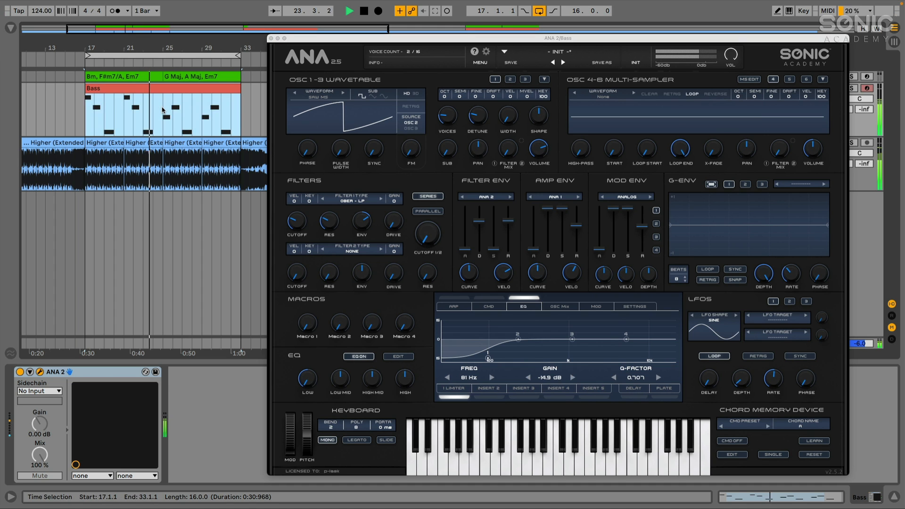
drag(283, 38, 263, 36)
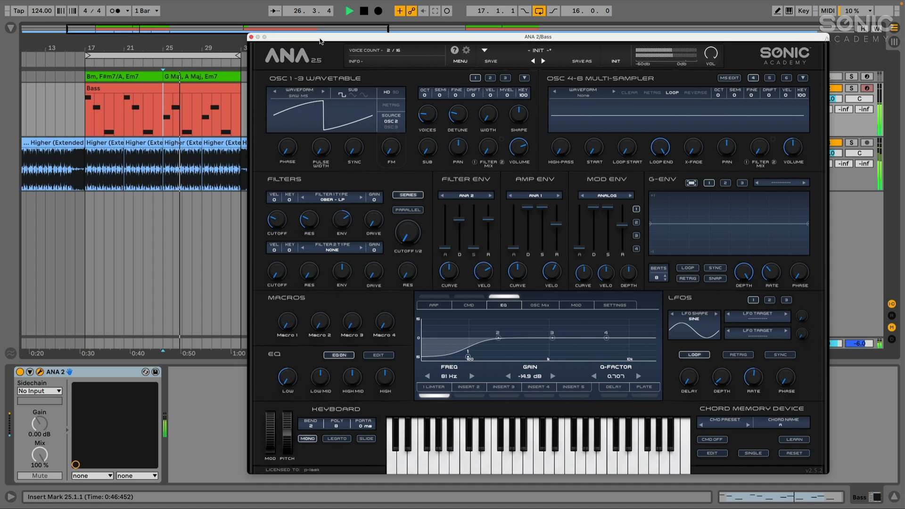
drag(297, 38, 293, 37)
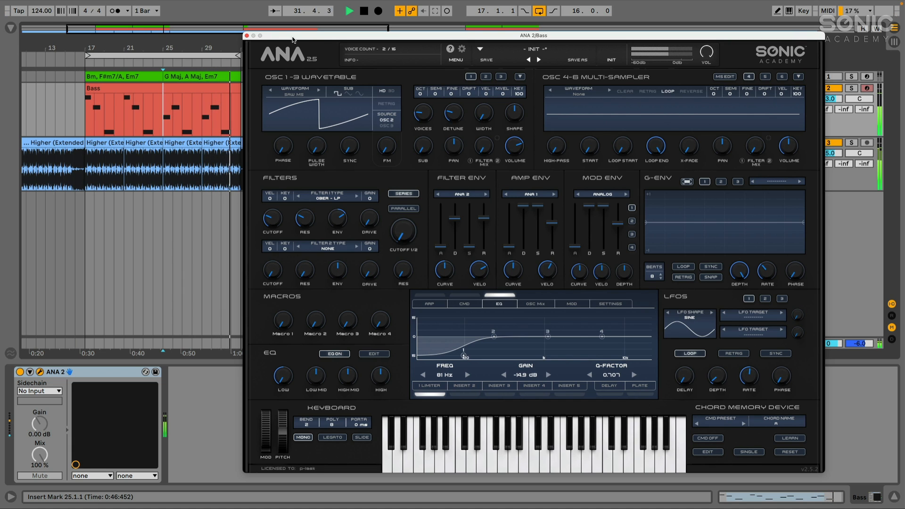
key(space)
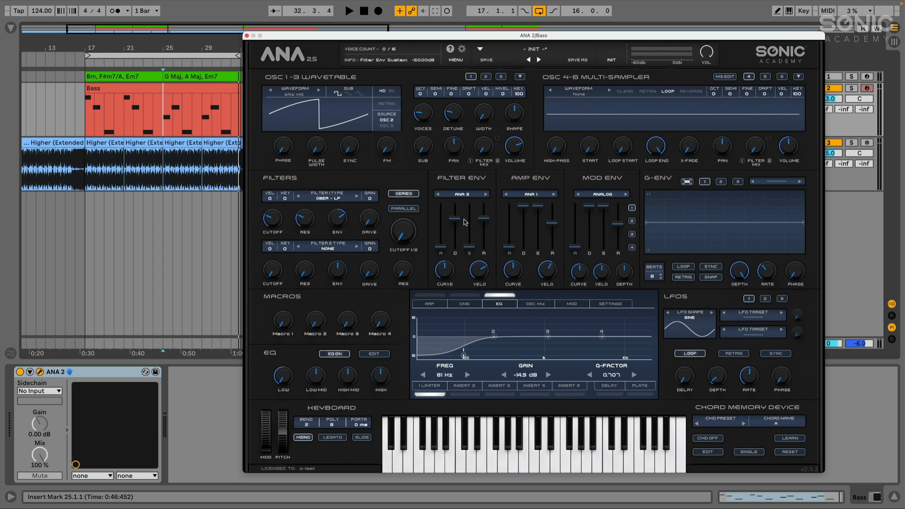
drag(451, 35, 415, 34)
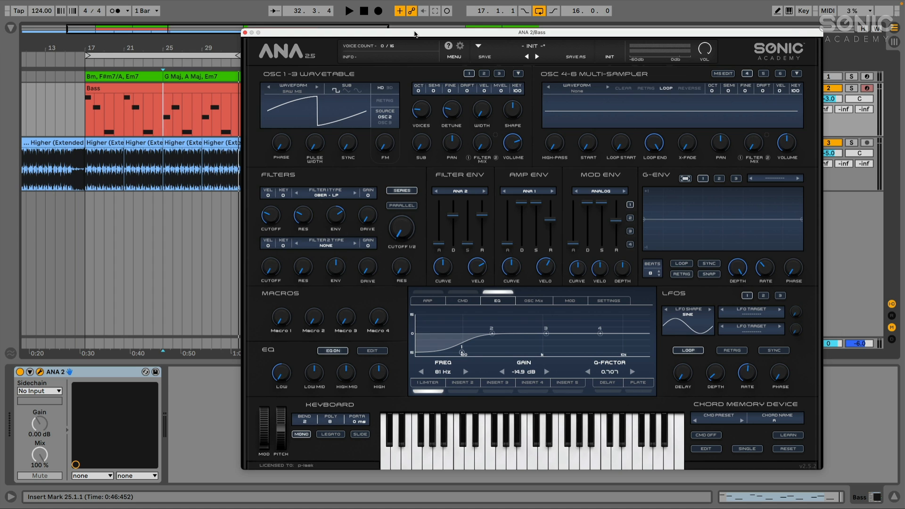
drag(415, 34, 387, 34)
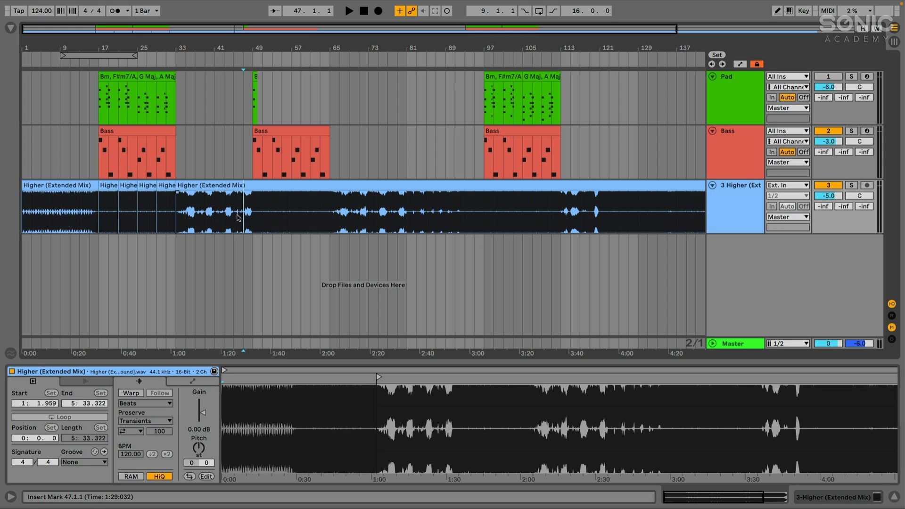
Solo the Higher track and play it from bar 47, marking bars 48 and 49 as the section changes.
drag(255, 47, 292, 47)
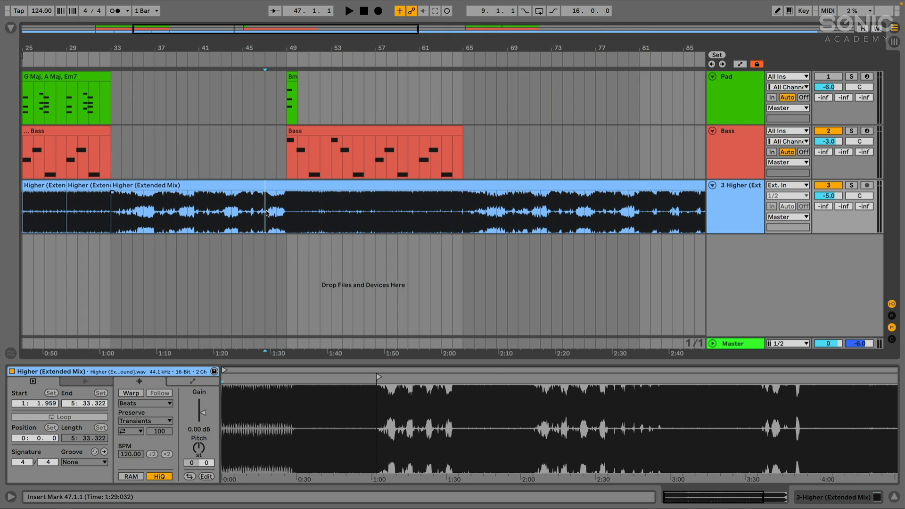
click(852, 185)
key(space)
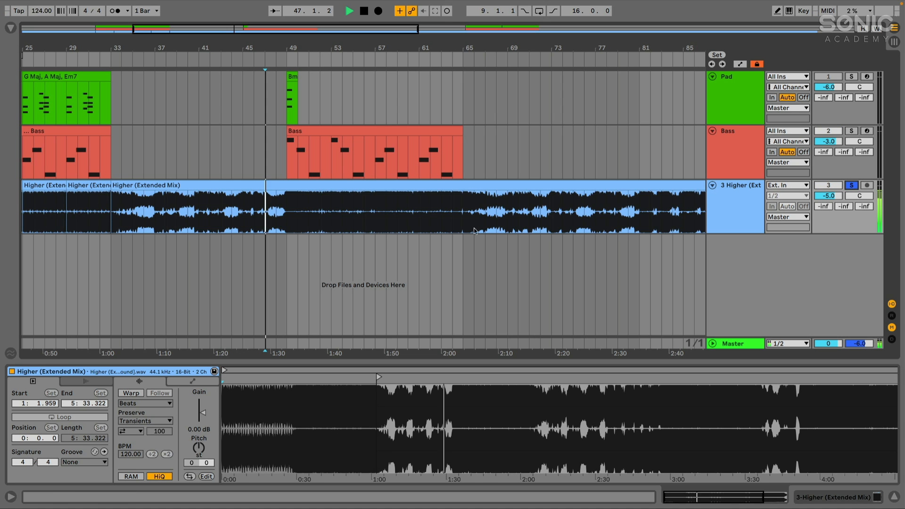
click(285, 213)
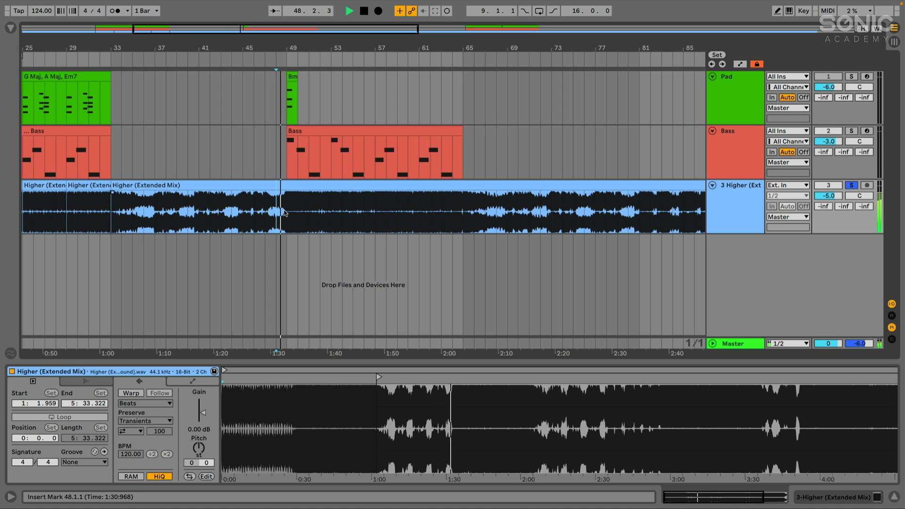
click(284, 213)
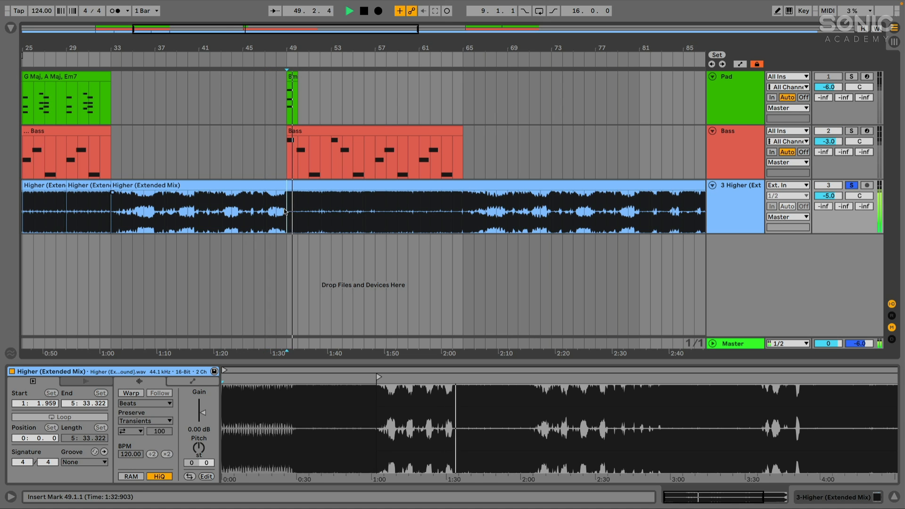
Play the soloed Higher track from bar 97 and examine the section over the third Pad and Bass clips.
drag(280, 48, 250, 15)
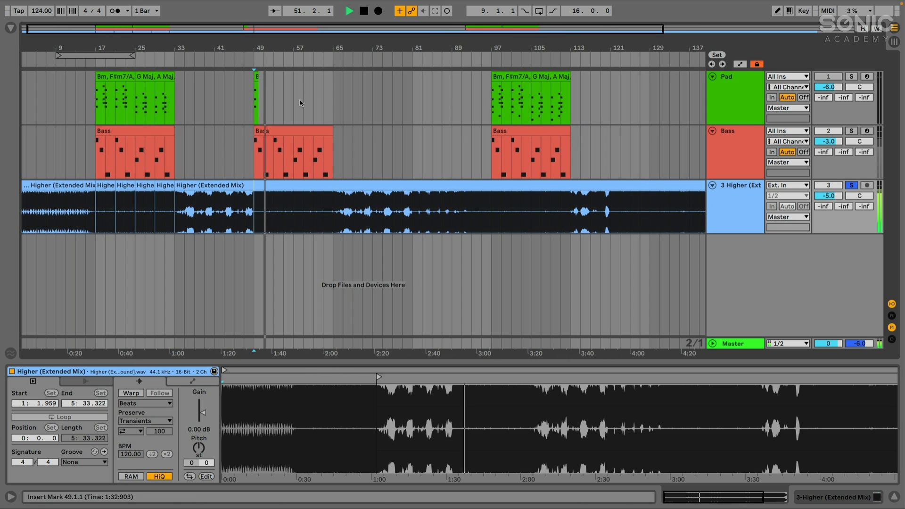
click(492, 212)
key(space)
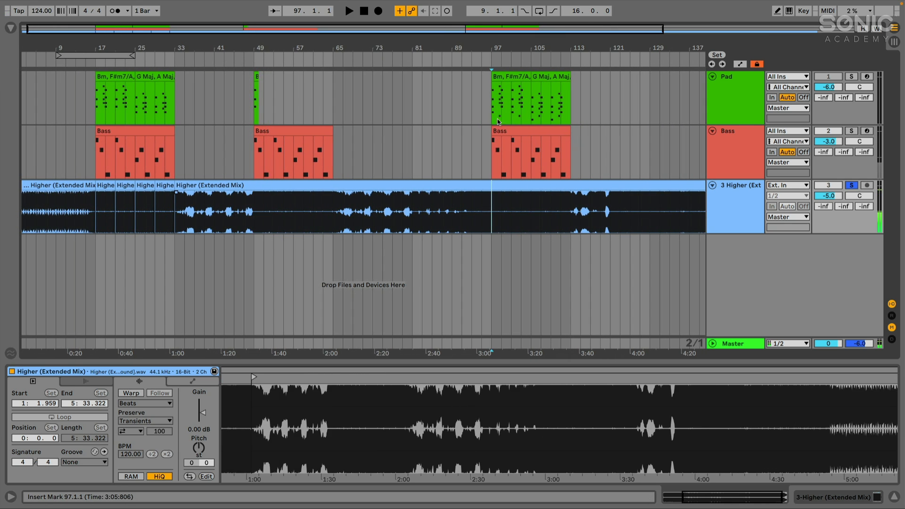
key(space)
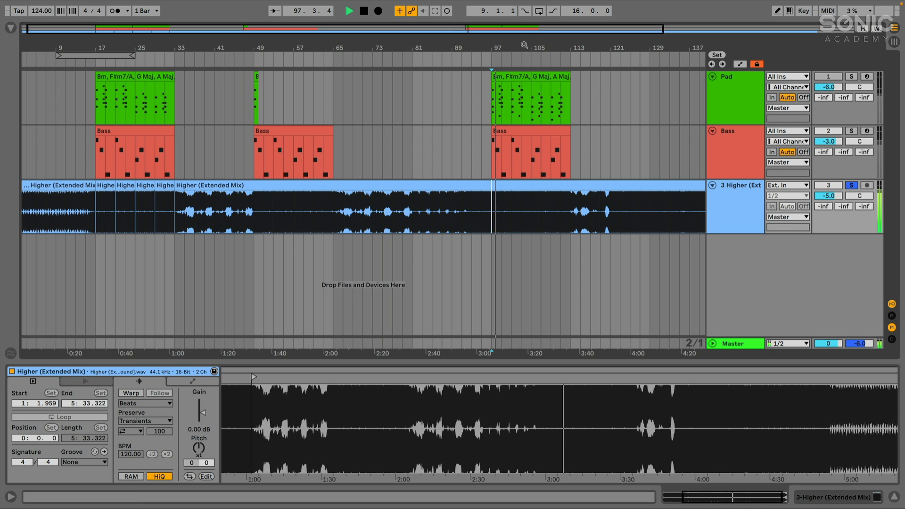
drag(523, 47, 406, 76)
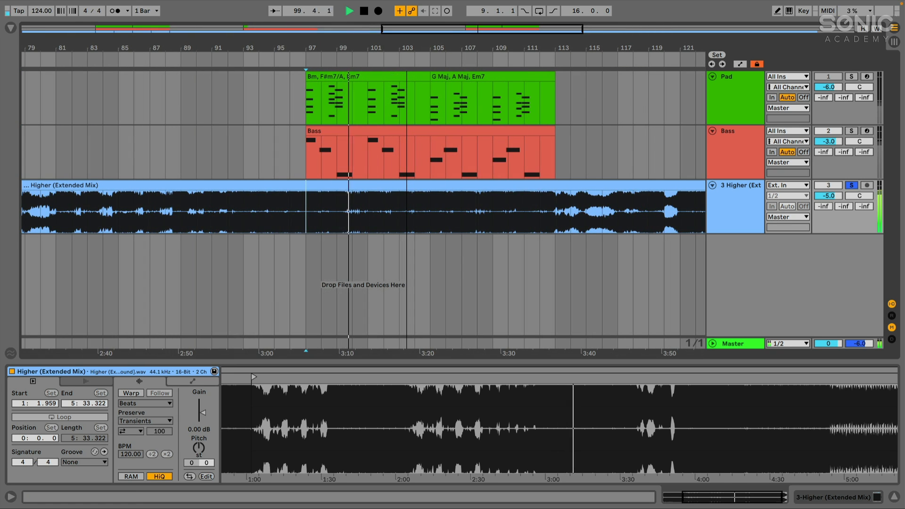
drag(407, 44, 365, 45)
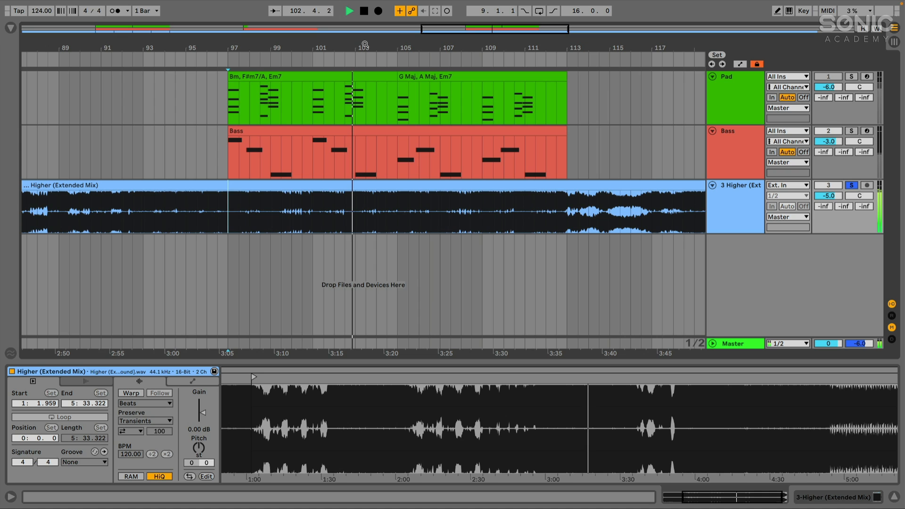
Open the ScalerAudio plug-in on the Higher track, arrange its window below the Pad clip names, and stop playback.
click(728, 215)
key(shift+Tab)
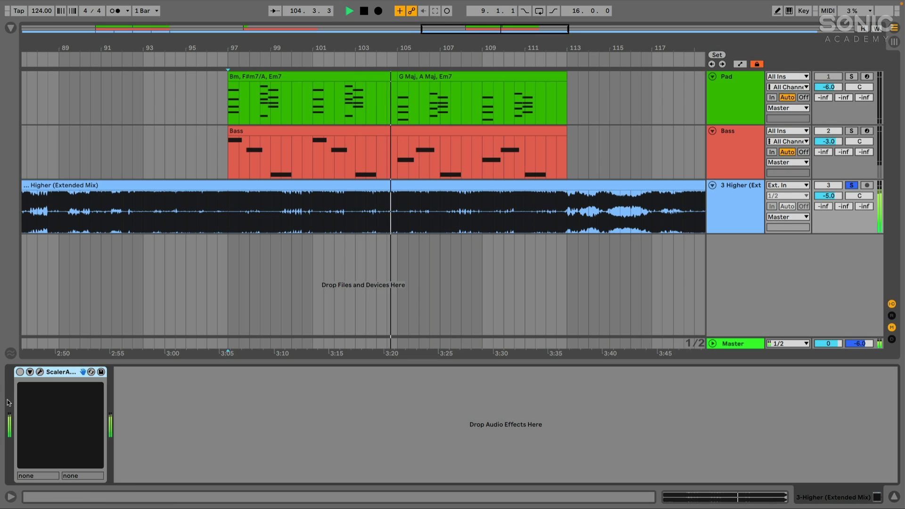
click(40, 372)
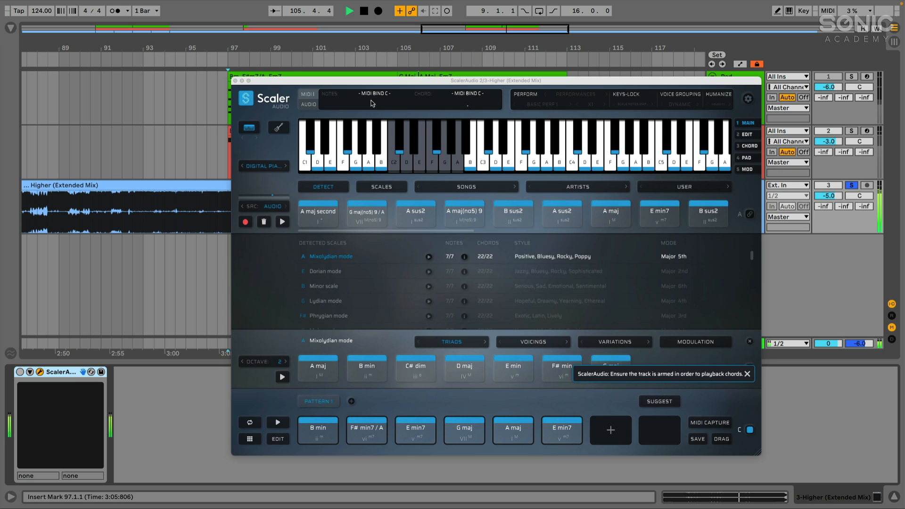
drag(358, 85, 351, 84)
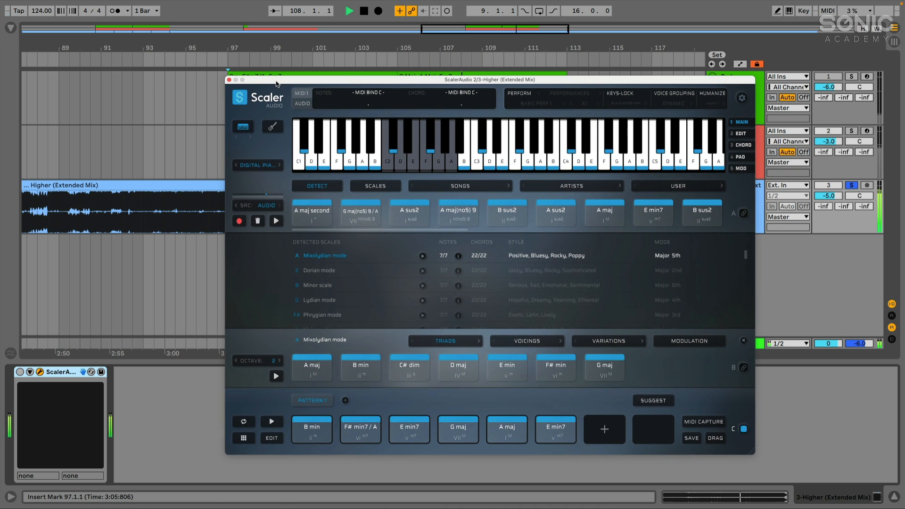
drag(272, 85, 233, 86)
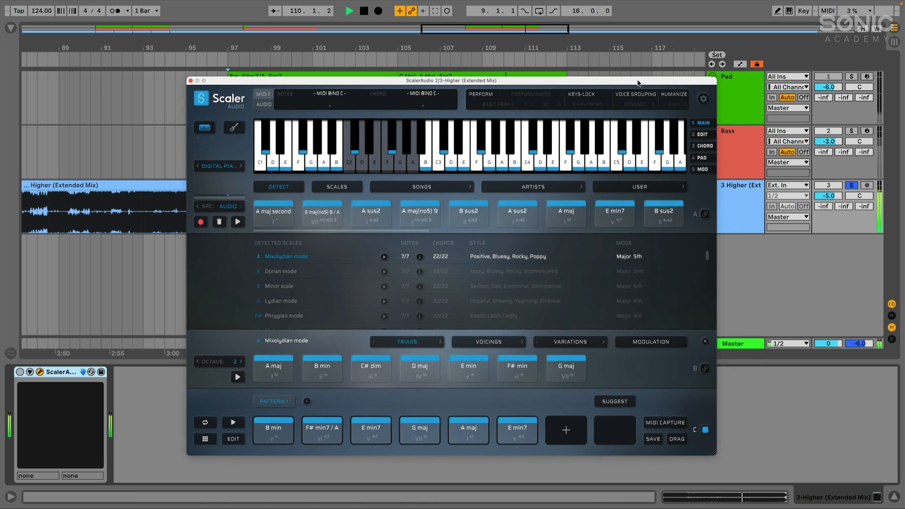
drag(639, 84, 636, 104)
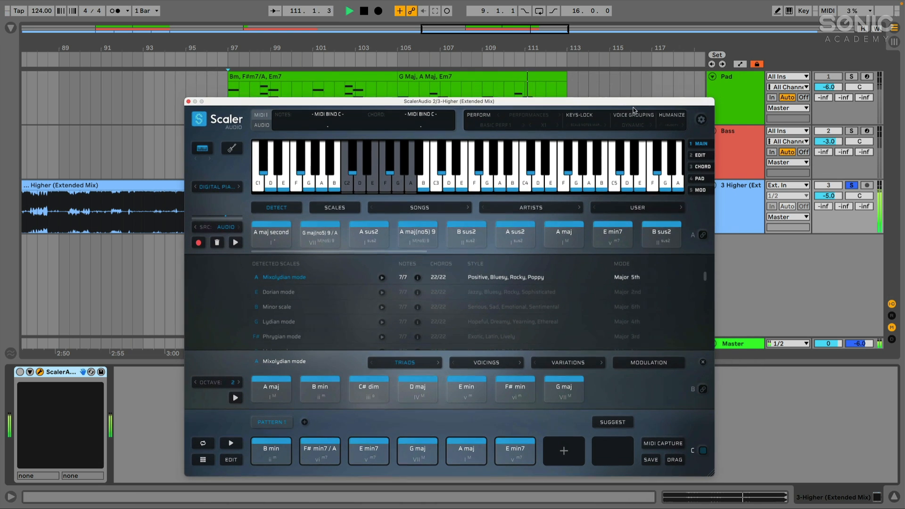
drag(635, 110, 645, 96)
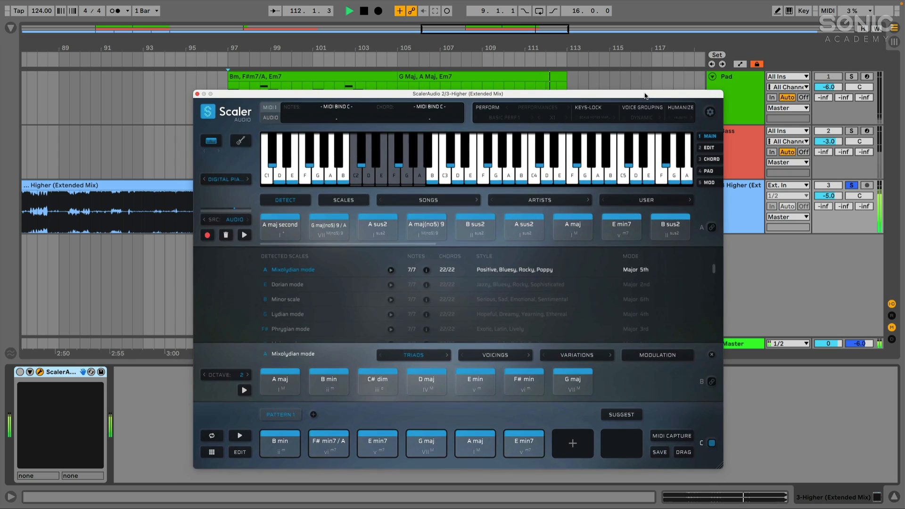
key(space)
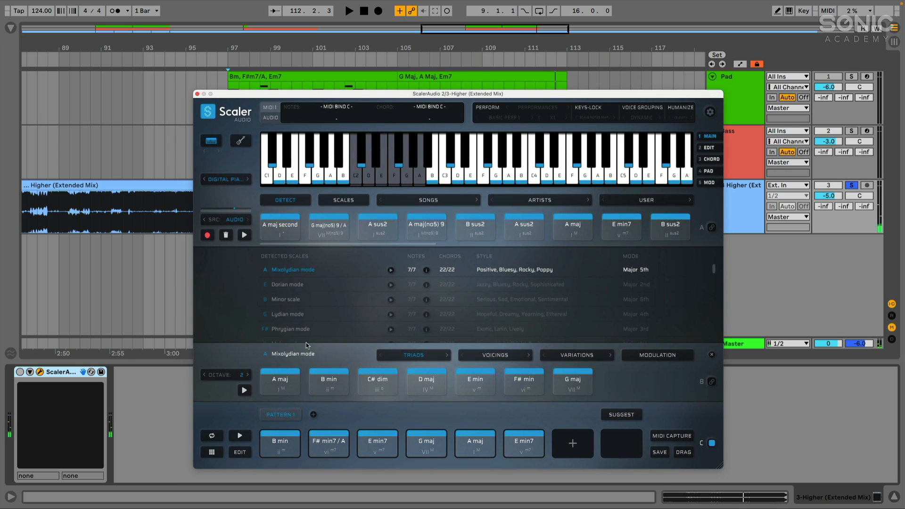
Switch ScalerAudio on and move its window so the notes of the Pad clips can be compared with its chords.
click(20, 372)
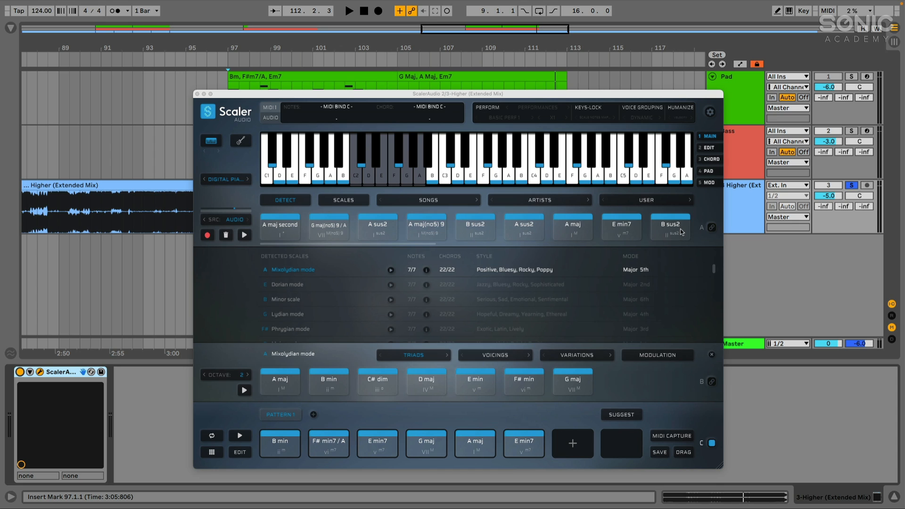
click(296, 237)
click(468, 231)
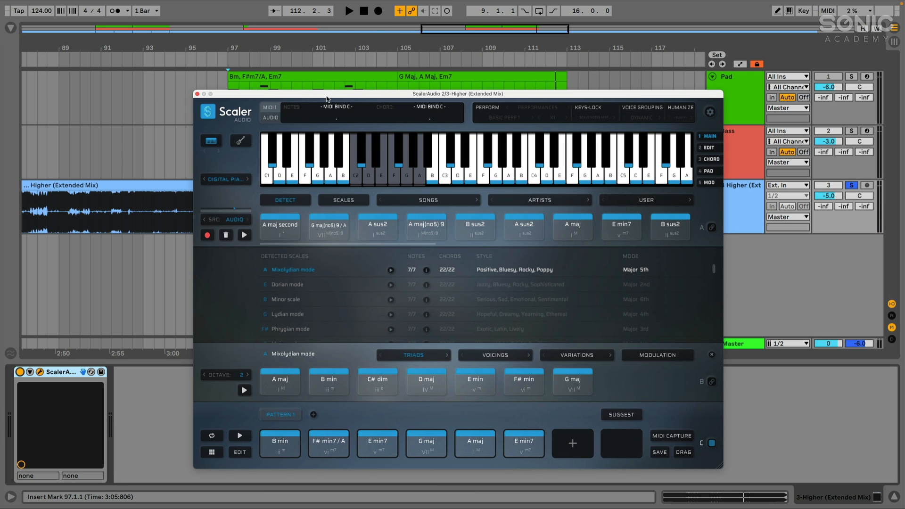
drag(326, 97, 323, 130)
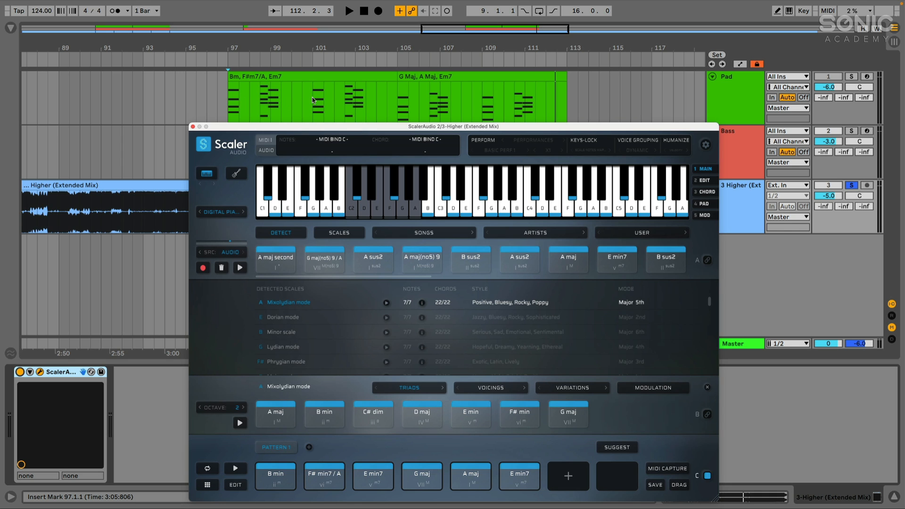
drag(283, 127, 283, 113)
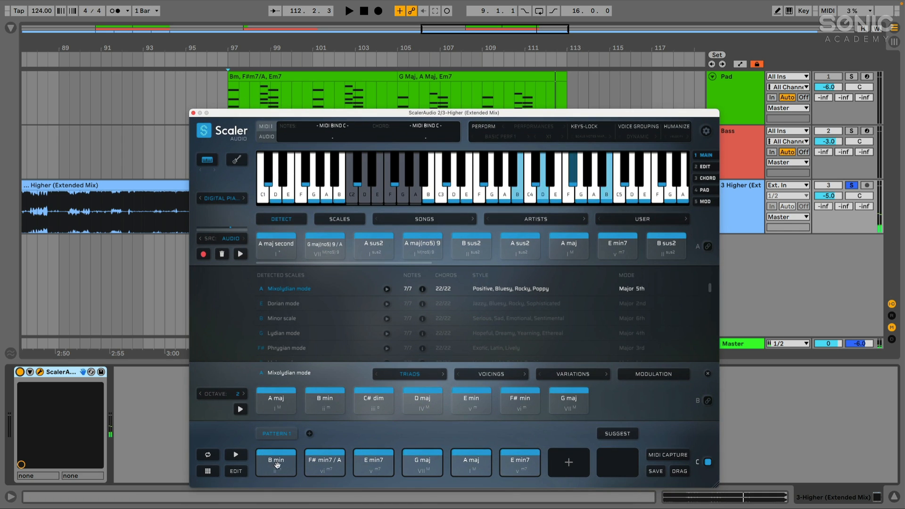
Audition the Pattern 1 chords in ScalerAudio, including F# min7/A, E min7, G maj, A maj and the final E min7.
click(323, 467)
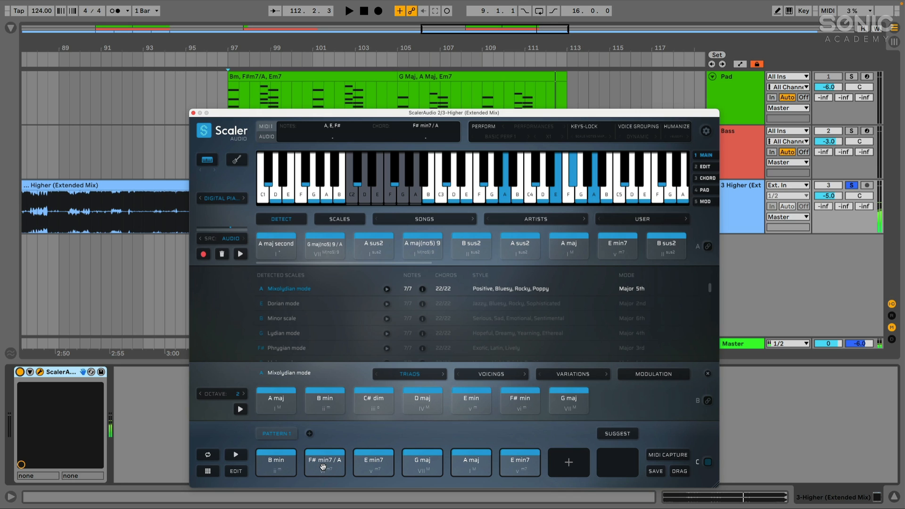
click(373, 466)
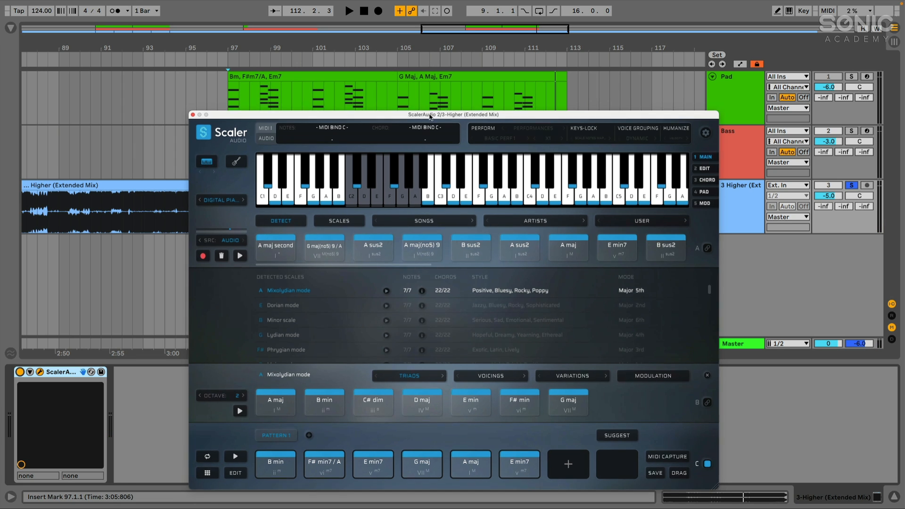
mouse_move(430, 114)
mouse_down()
mouse_move(427, 127)
mouse_move(420, 102)
mouse_up()
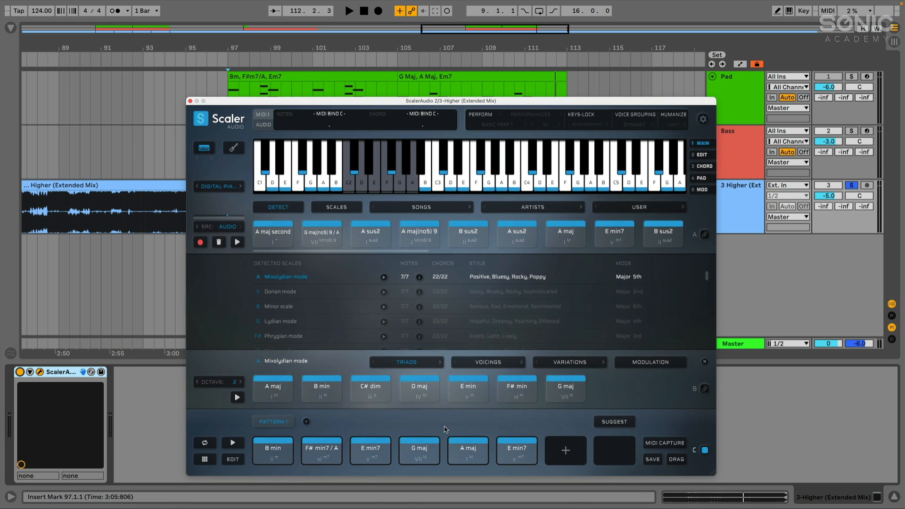
click(422, 459)
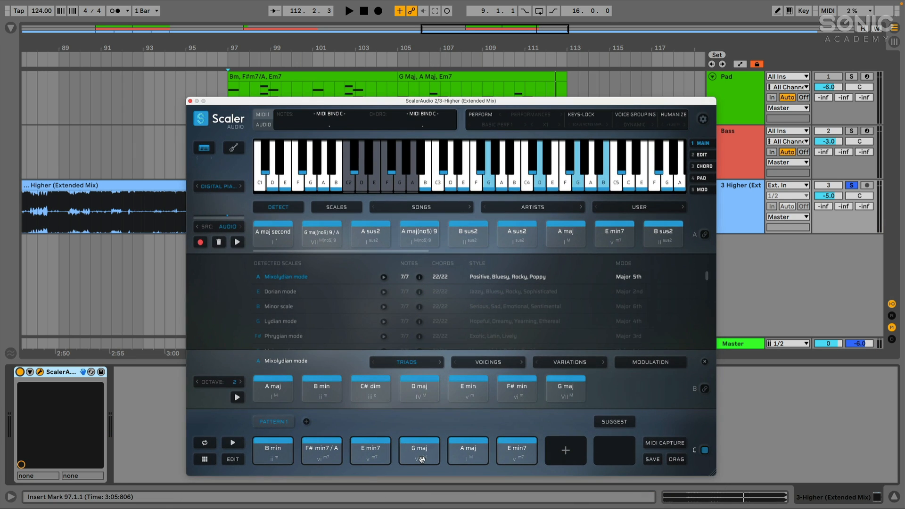
click(465, 456)
click(506, 454)
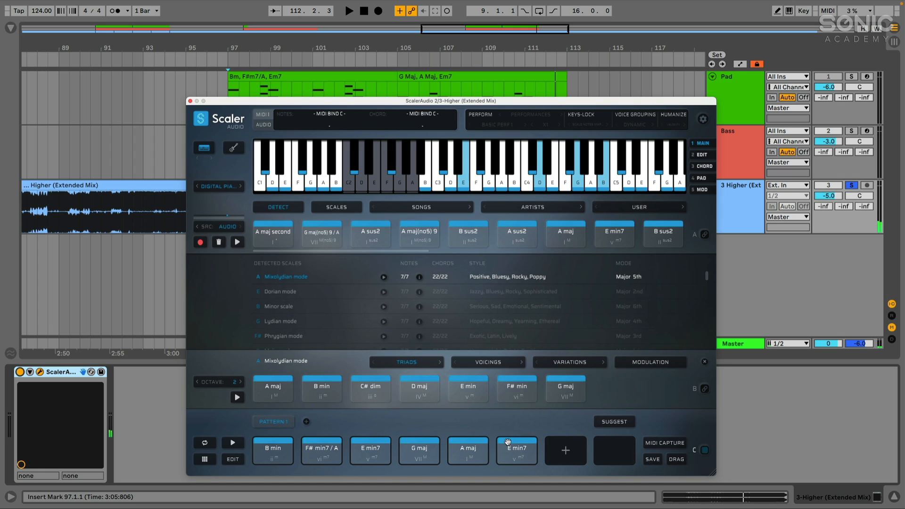
Close the ScalerAudio window, select the Bm, F#m7/A, Em7 Pad clip at bar 97, and unsolo the Higher track.
click(190, 101)
click(259, 77)
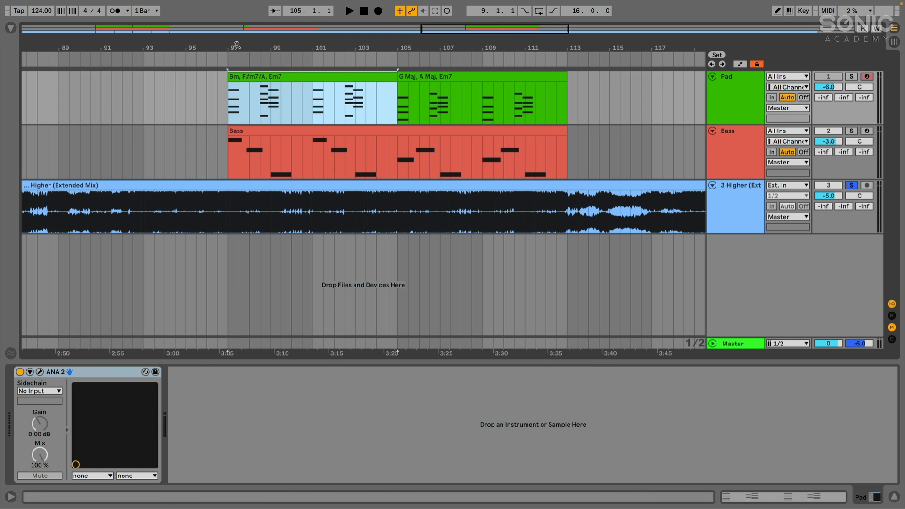
mouse_move(235, 48)
mouse_down()
mouse_move(235, 60)
mouse_move(249, 50)
mouse_up()
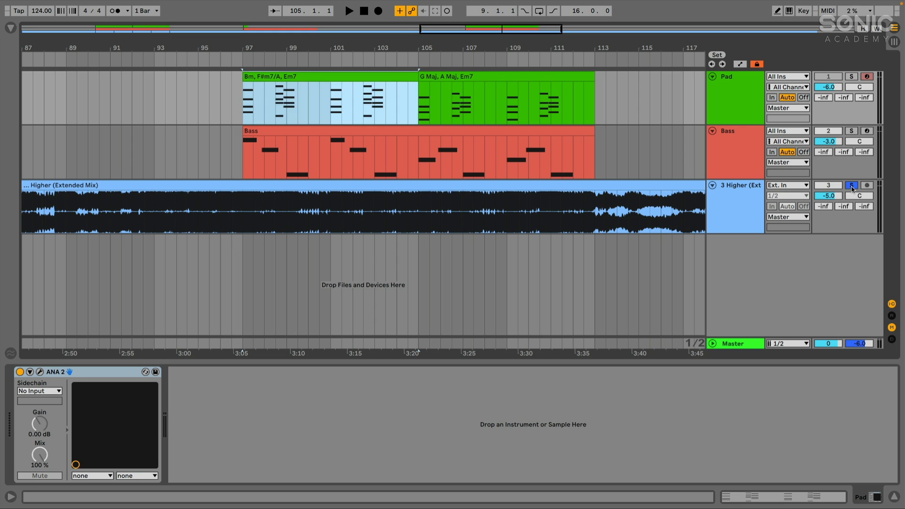
click(740, 118)
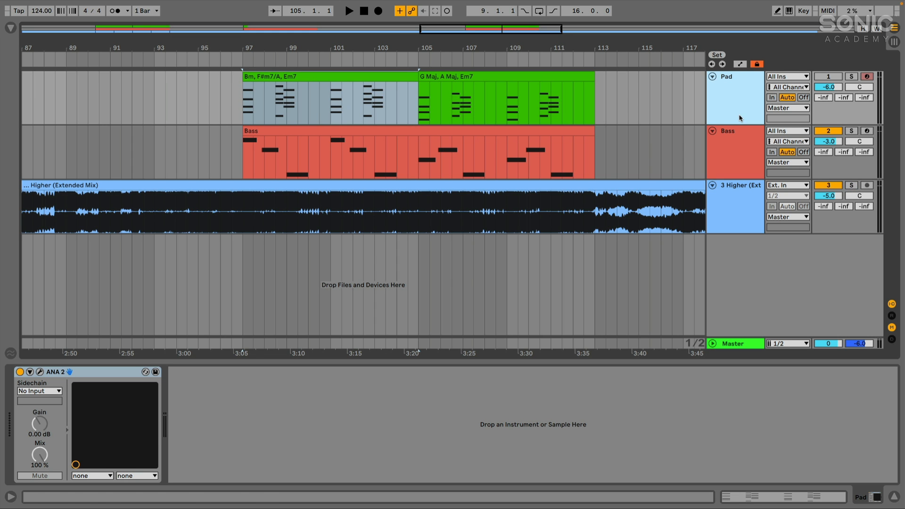
Play the Bass and Higher tracks together from bar 17, briefly soloing Higher to compare them, and mark bar 25.
click(396, 77)
scroll(437, 101, left, 12)
drag(334, 47, 301, 34)
drag(67, 43, 131, 220)
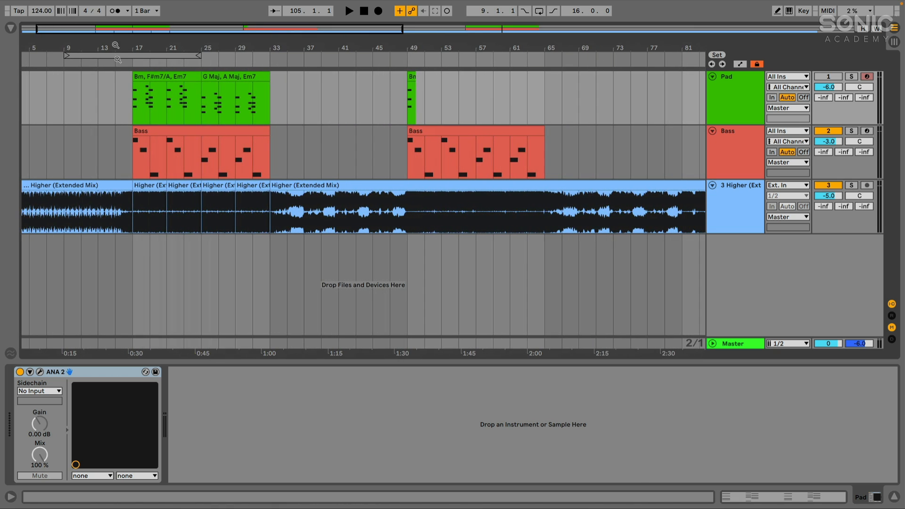
click(134, 220)
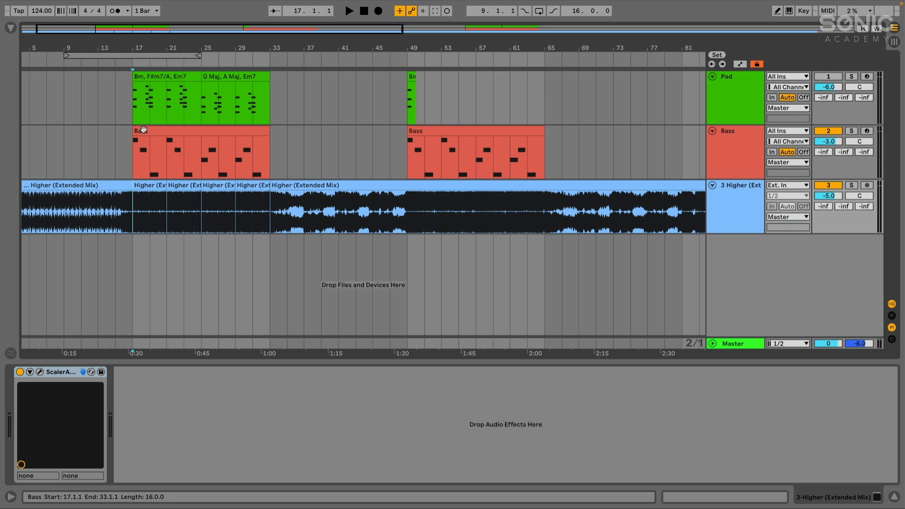
click(132, 158)
key(space)
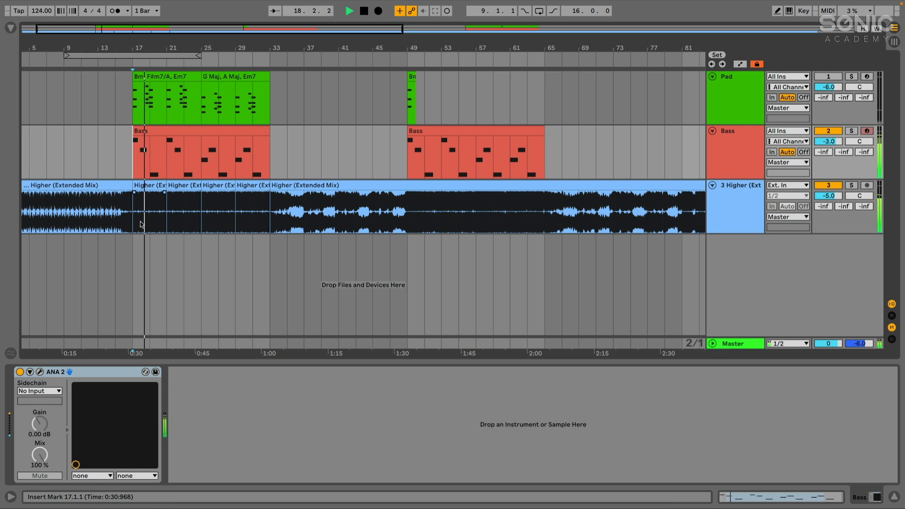
click(851, 187)
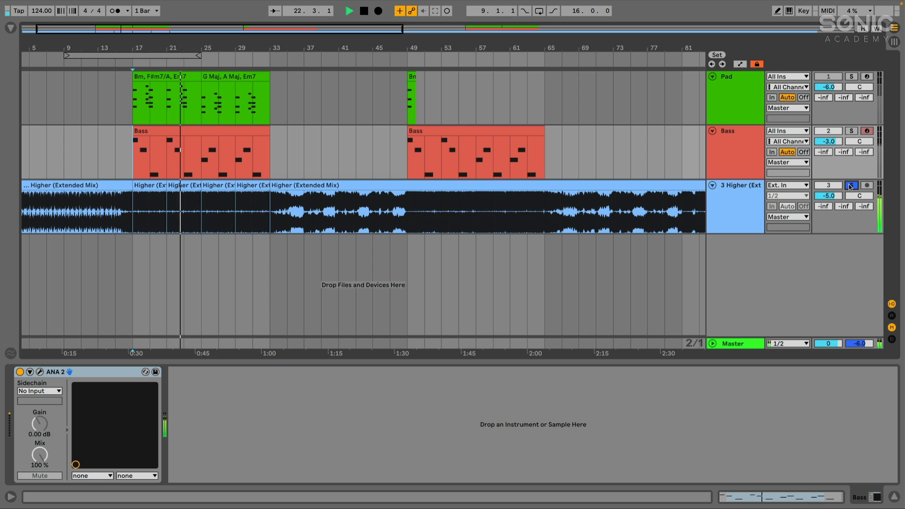
click(851, 187)
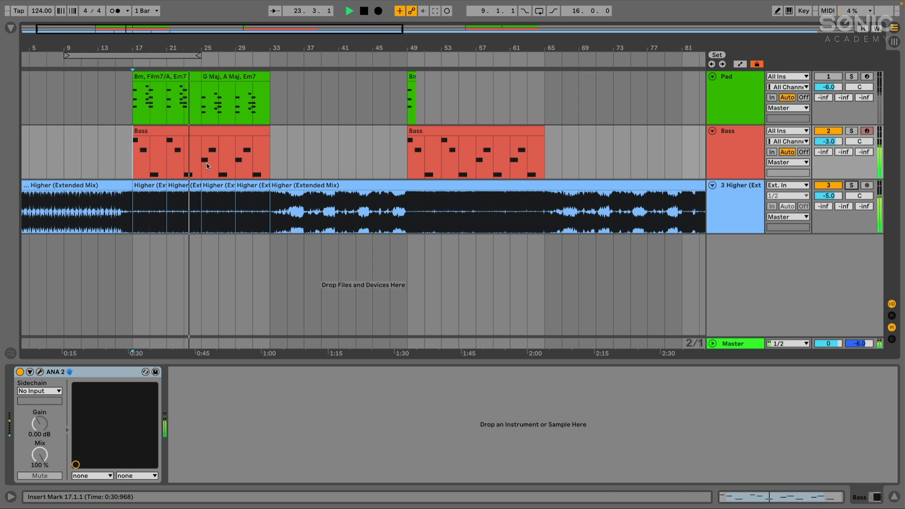
click(204, 162)
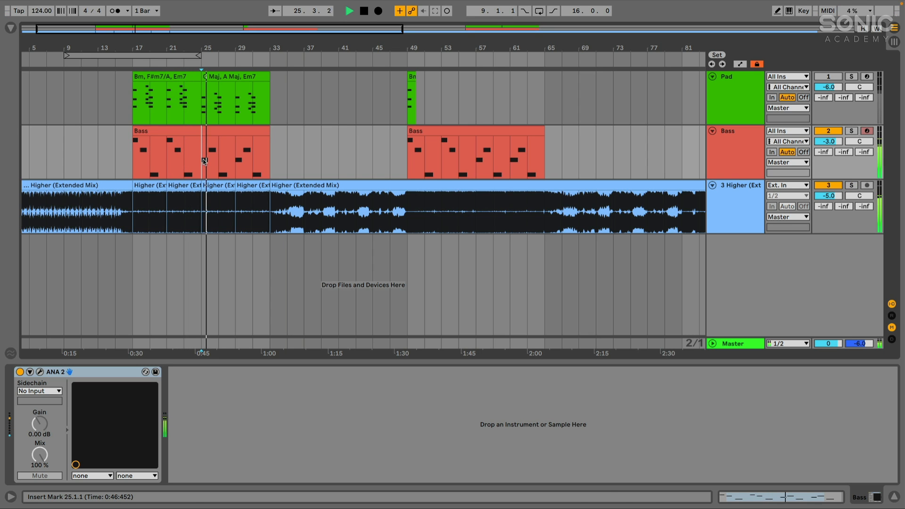
Select the first Pad clip at bar 17, stop playback, activate the Pad track, and open its ANA 2 synth.
drag(138, 49, 139, 54)
click(147, 77)
key(space)
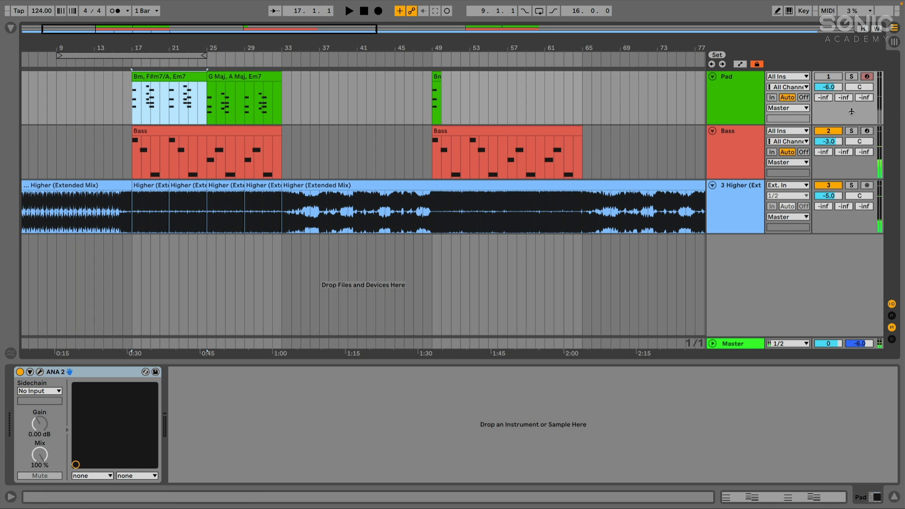
click(755, 96)
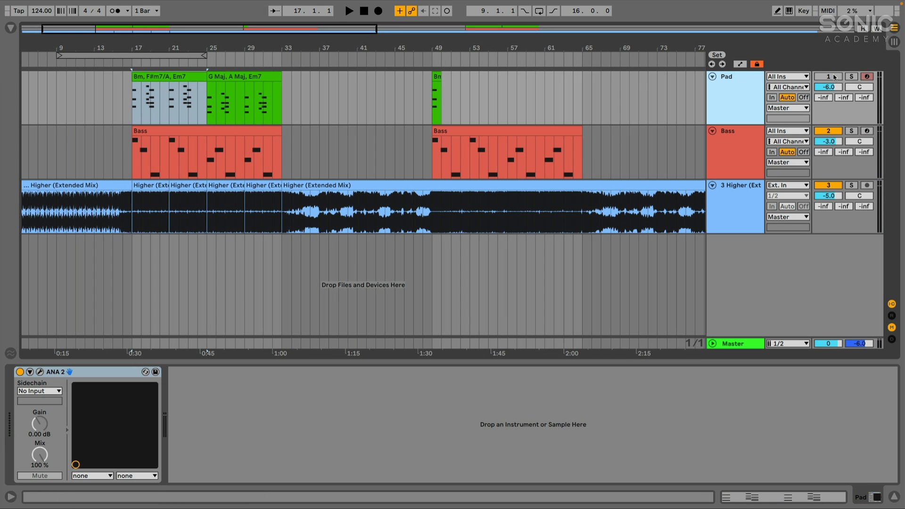
click(834, 76)
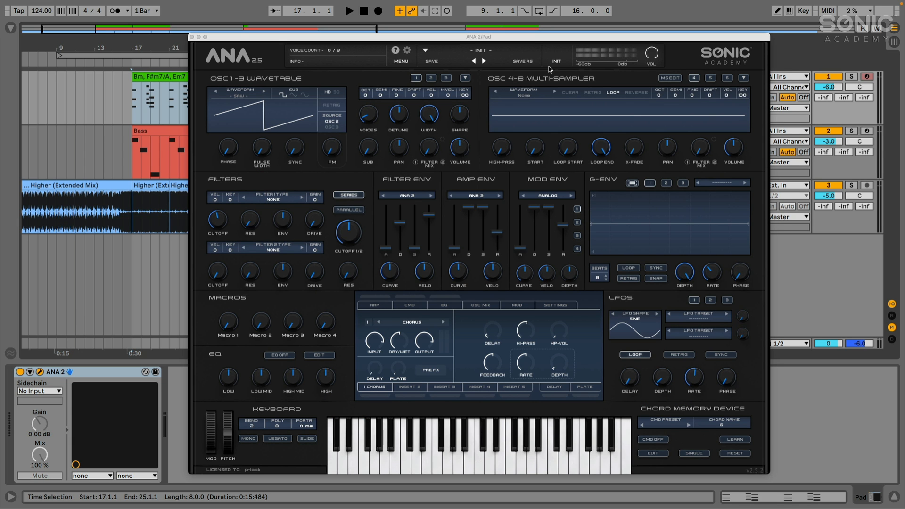
drag(495, 36, 489, 37)
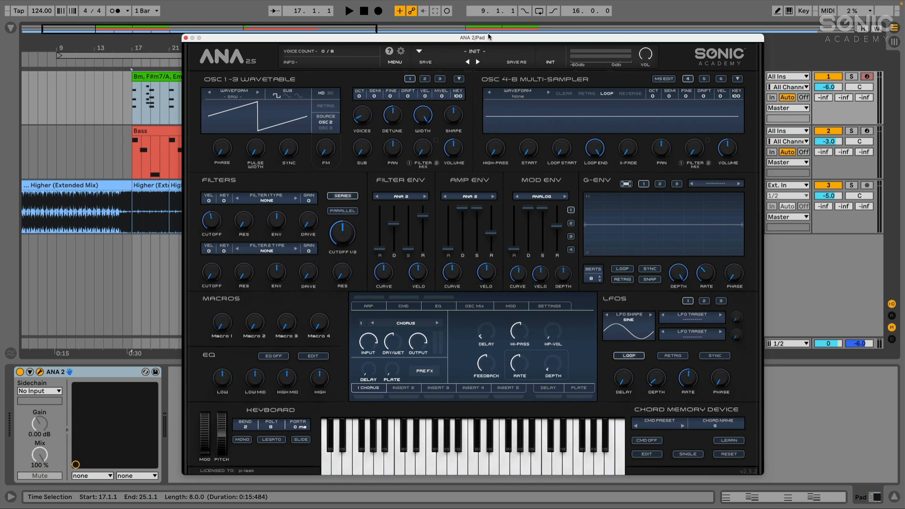
drag(264, 39, 269, 39)
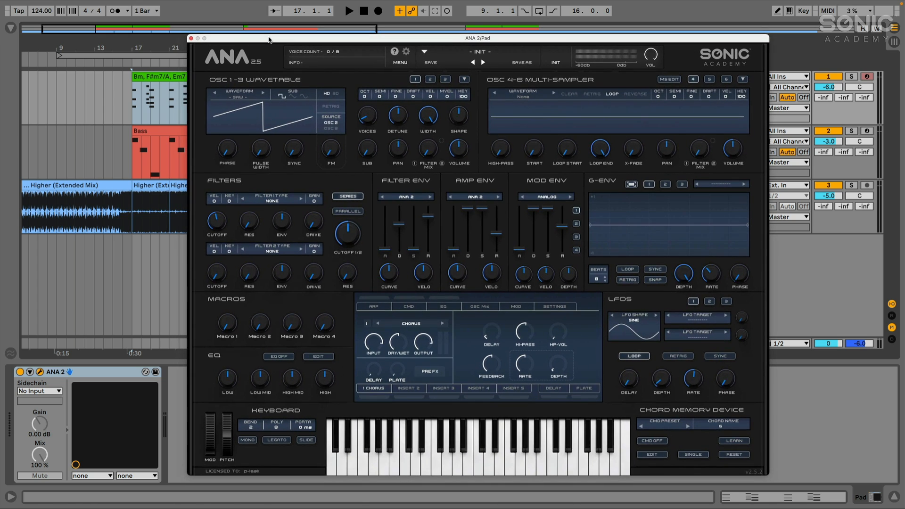
Play the Pad's initial ANA 2 sound with the Bass and Higher tracks from bar 17, and stop playback.
click(130, 100)
key(space)
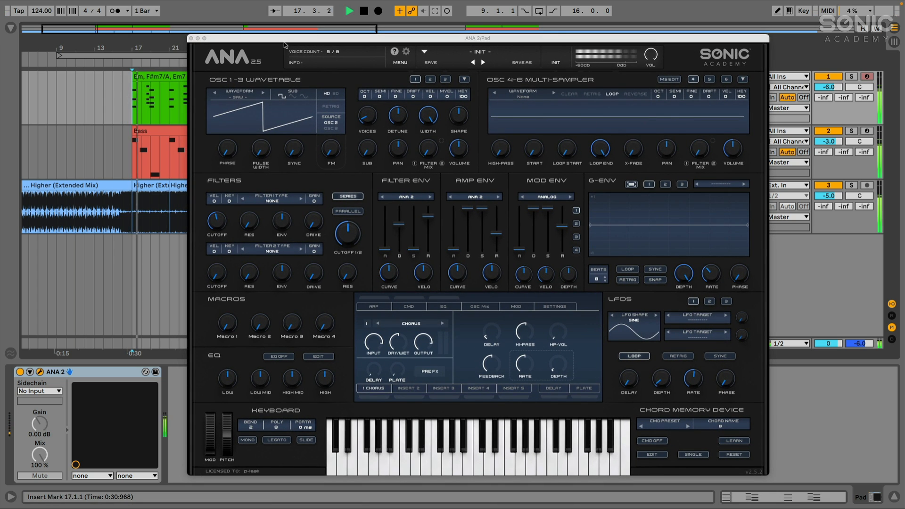
drag(284, 42, 273, 47)
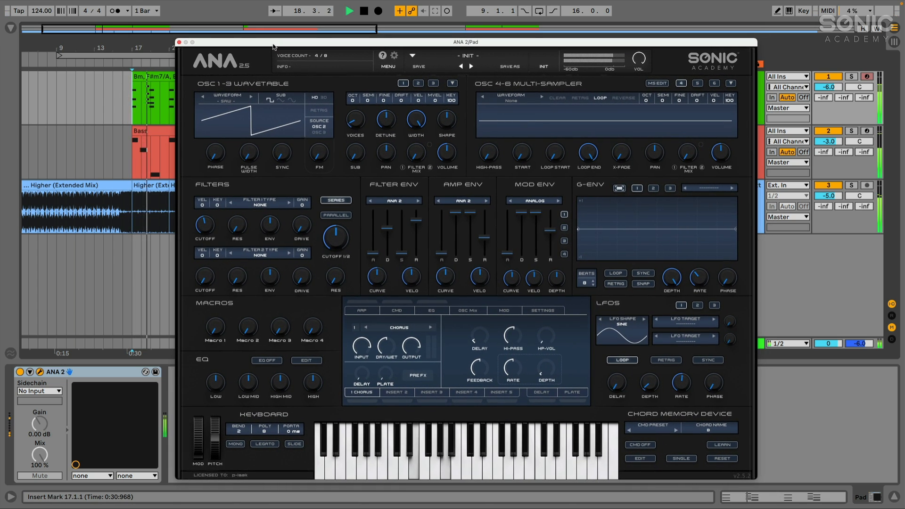
key(space)
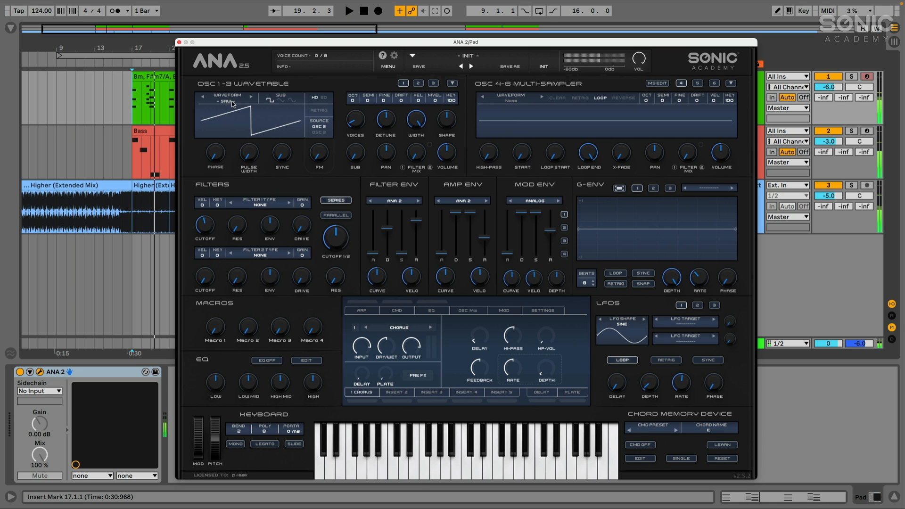
Load the Saw Modern analog waveform into oscillator 1 of the Pad's synth.
click(227, 101)
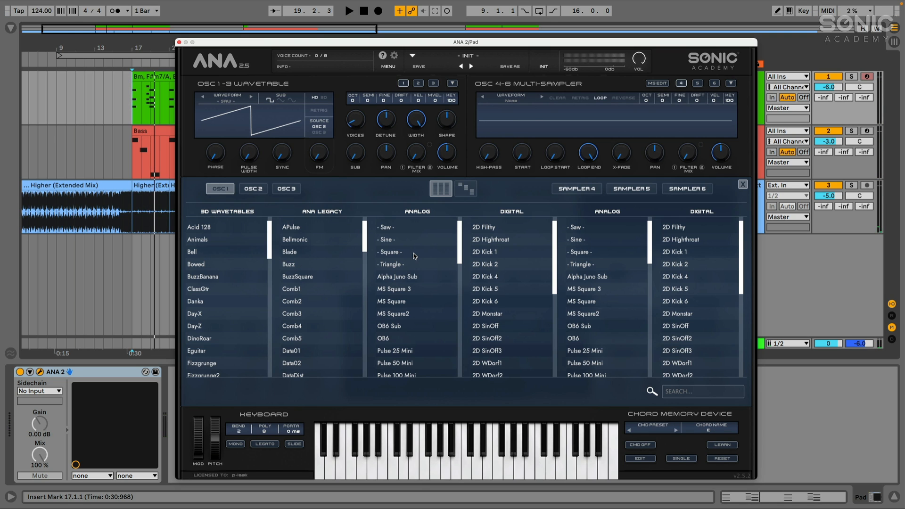
scroll(412, 280, down, 3)
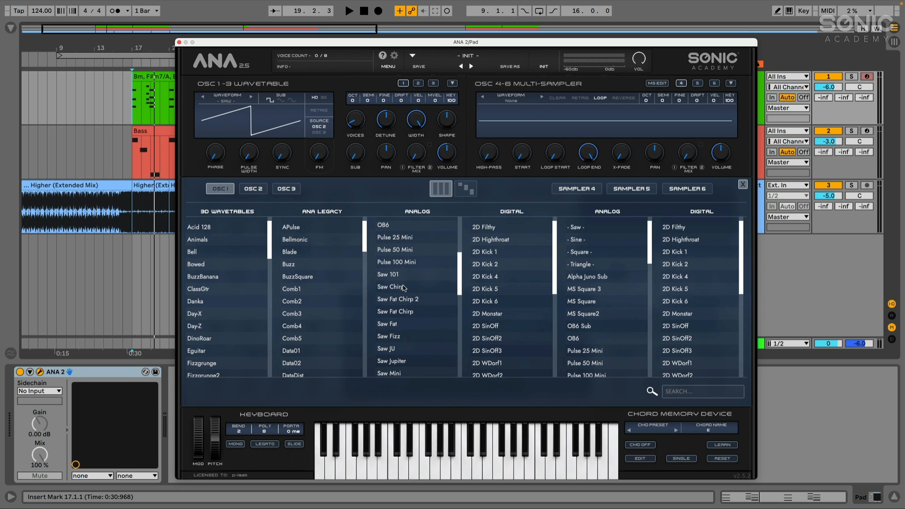
scroll(387, 302, down, 4)
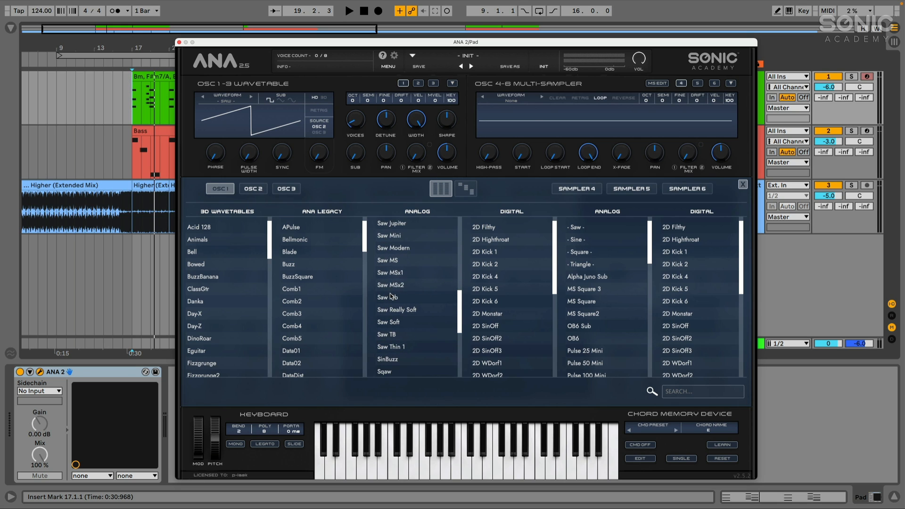
click(403, 250)
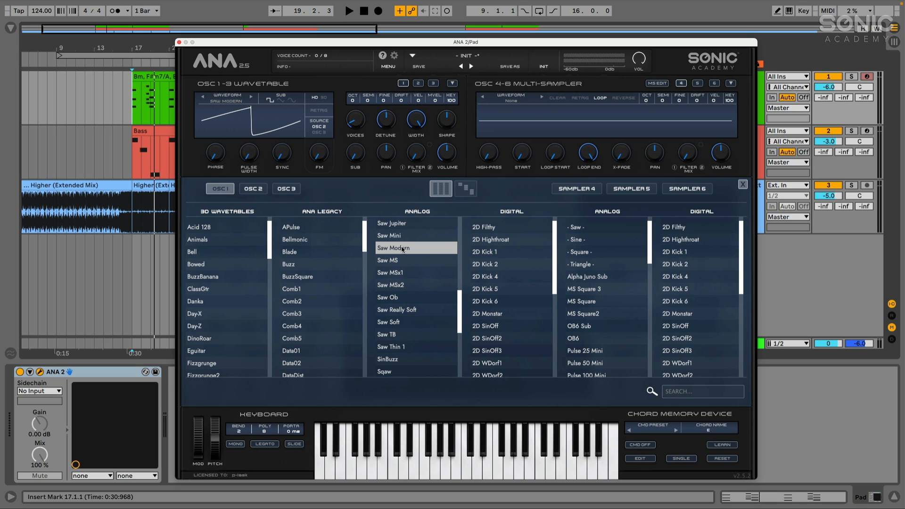
double_click(401, 249)
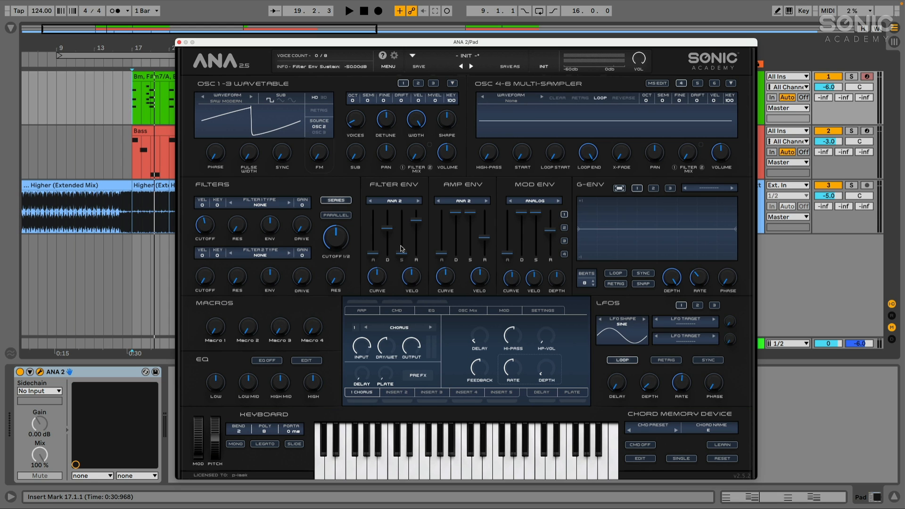
Copy oscillator 1's settings to oscillator 2, set oscillator 2's octave to 1, and compare the two oscillators.
click(452, 85)
click(466, 112)
click(418, 83)
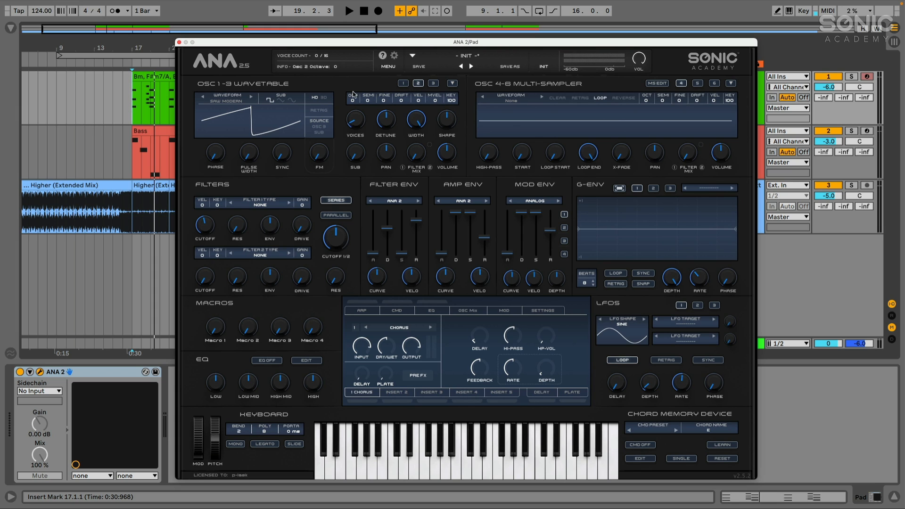
drag(353, 94, 358, 91)
click(404, 84)
click(418, 84)
Increase oscillator 1's voices, set its detune to about 45 %, and reduce its width to about 56 % during playback.
click(404, 84)
drag(356, 120, 356, 111)
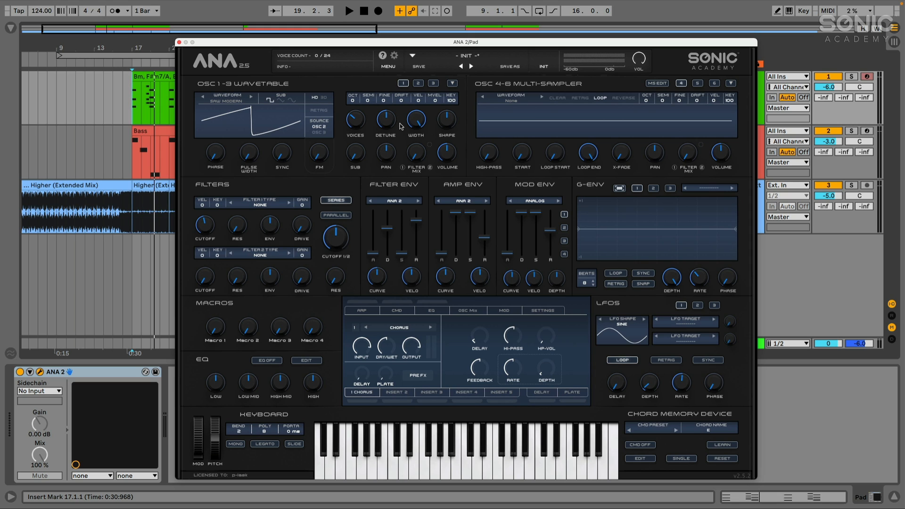
click(384, 124)
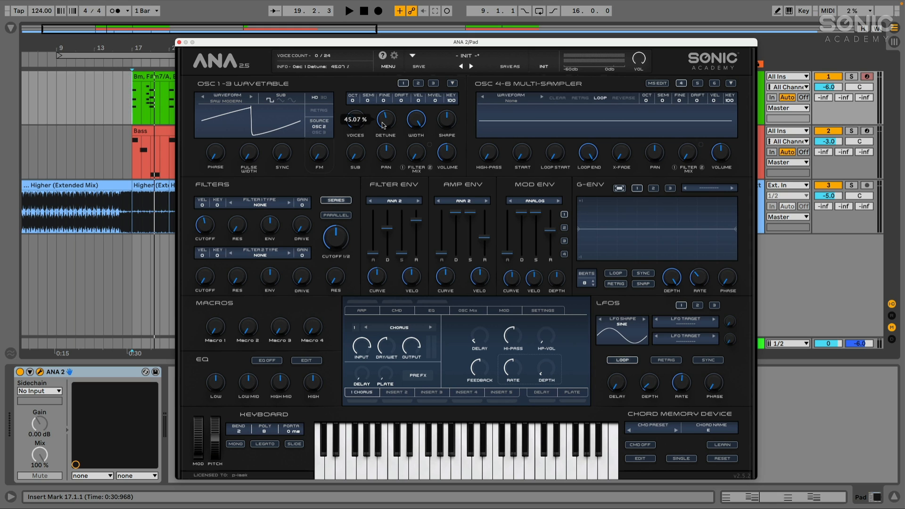
key(space)
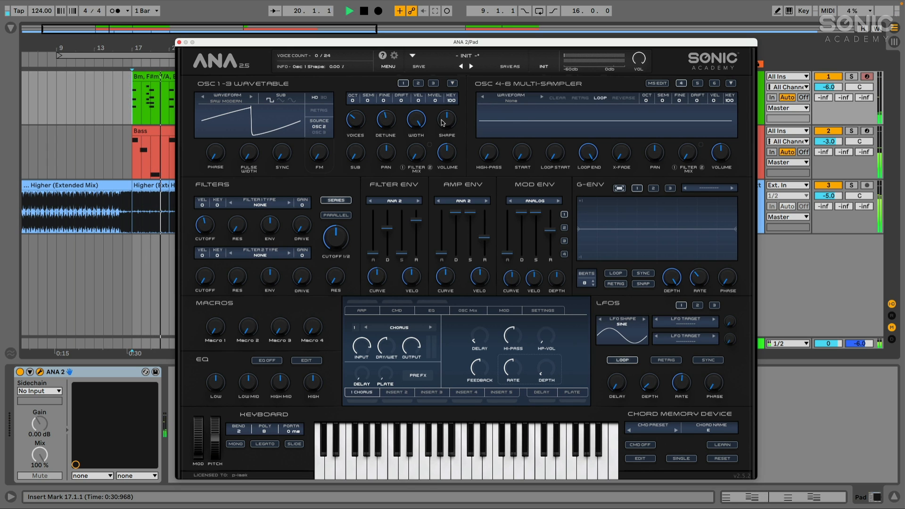
click(416, 121)
drag(417, 162, 417, 125)
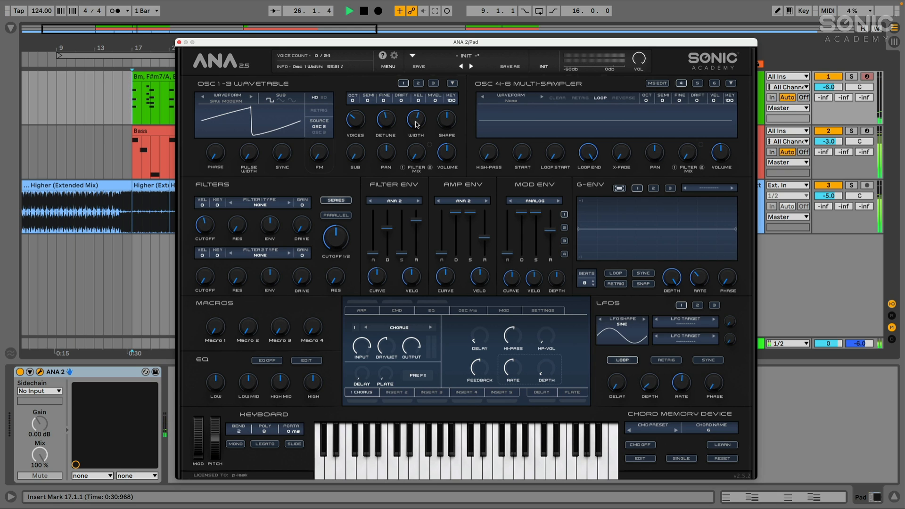
key(space)
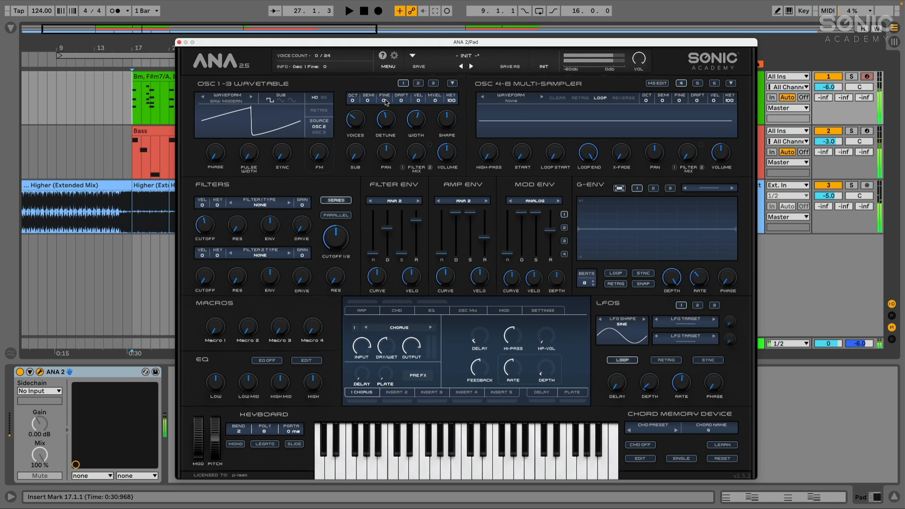
Set oscillator 1's fine tuning to -9 and turn its filter mix fully to filter 2.
drag(385, 102, 386, 107)
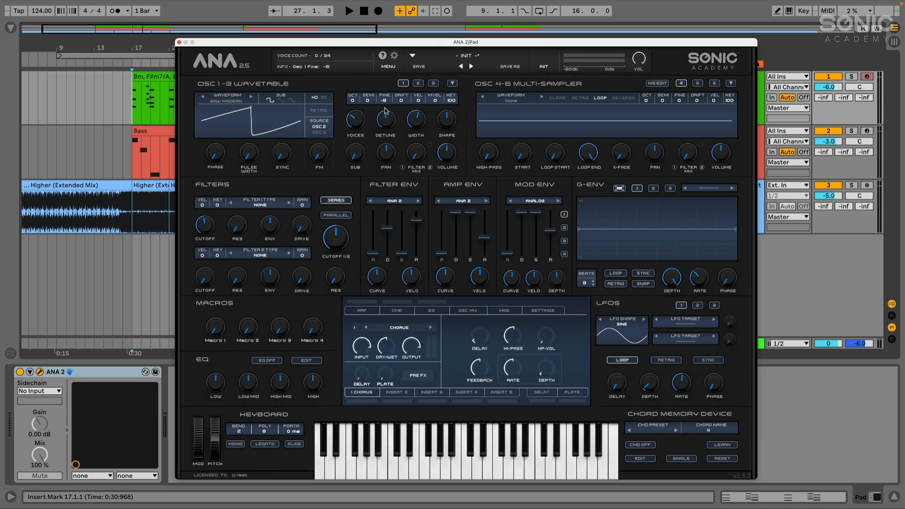
drag(386, 111, 388, 106)
click(414, 158)
mouse_move(414, 159)
mouse_down()
mouse_move(415, 132)
mouse_move(417, 160)
mouse_up()
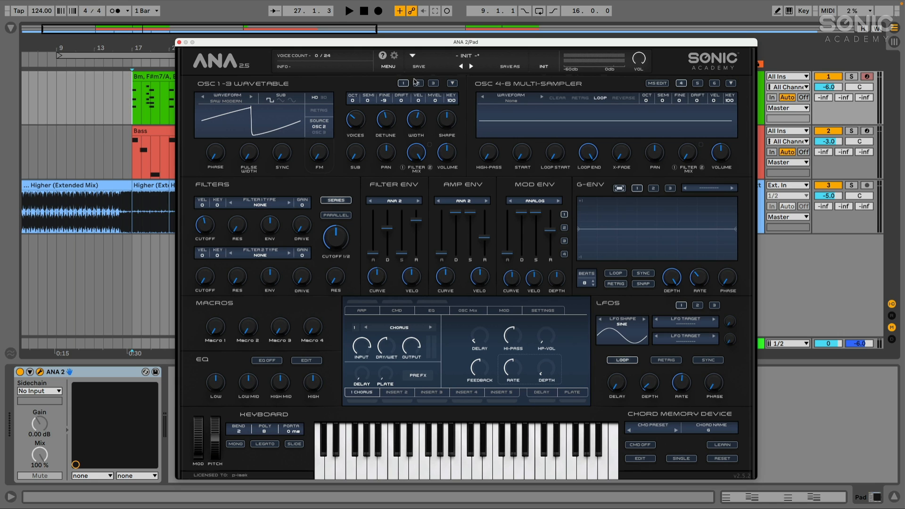
Increase oscillator 2's number of voices and raise its detune to about 68 %.
click(418, 84)
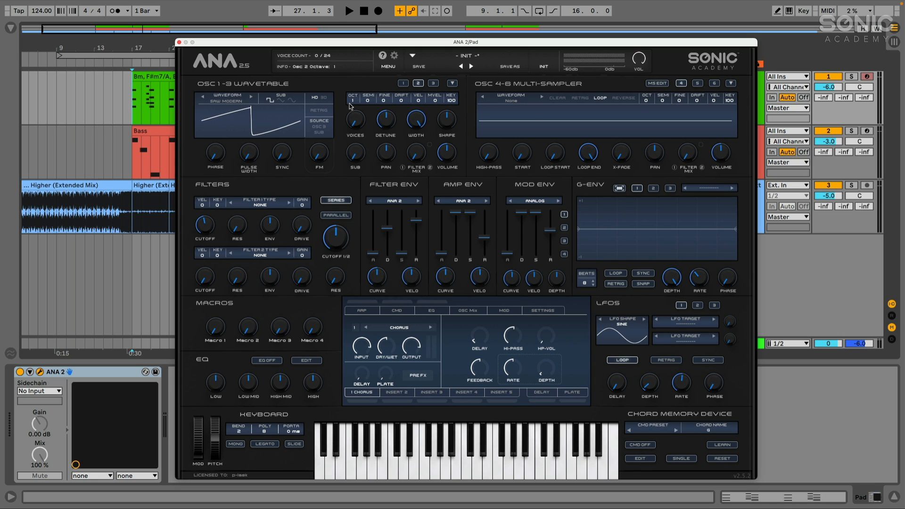
drag(356, 126, 360, 66)
drag(387, 121, 388, 104)
click(391, 123)
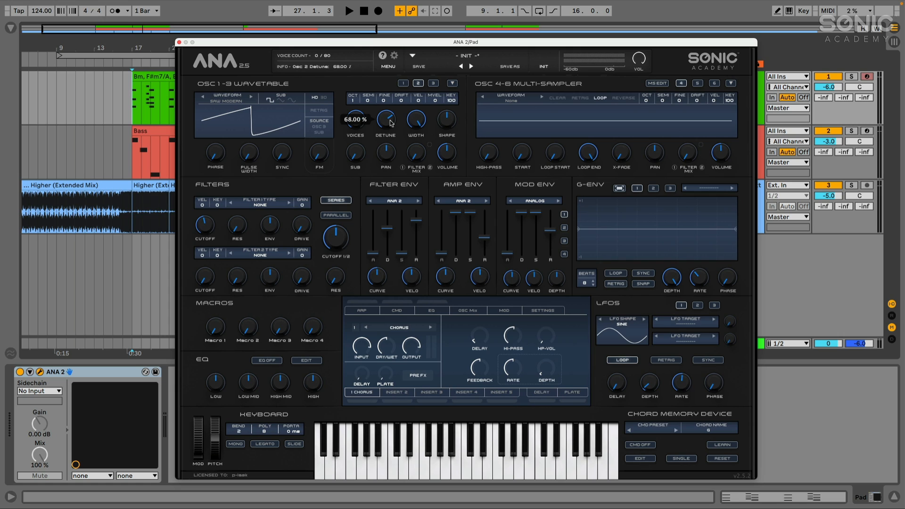
drag(391, 122, 390, 125)
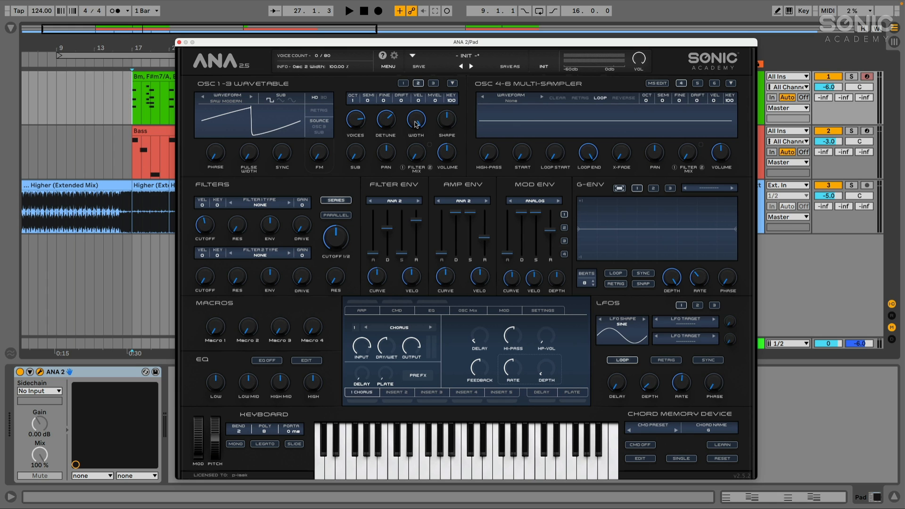
Audition the Pad from bar 17, shift the synth window slightly, and set oscillator 2's fine tuning to 9 and drift to 20.
key(space)
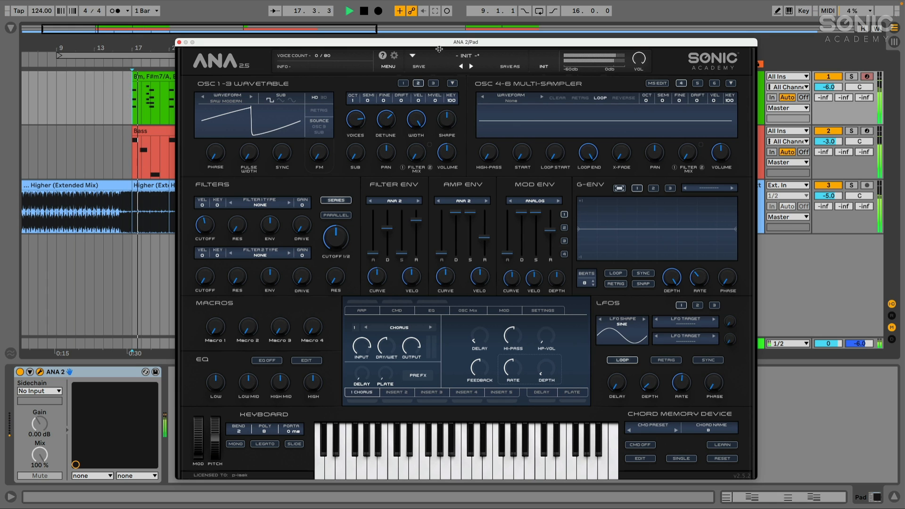
drag(437, 47, 428, 45)
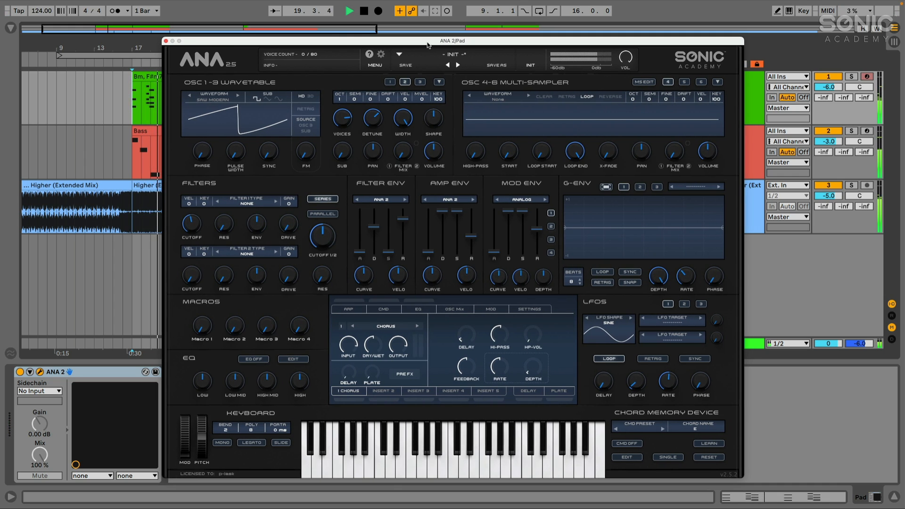
key(space)
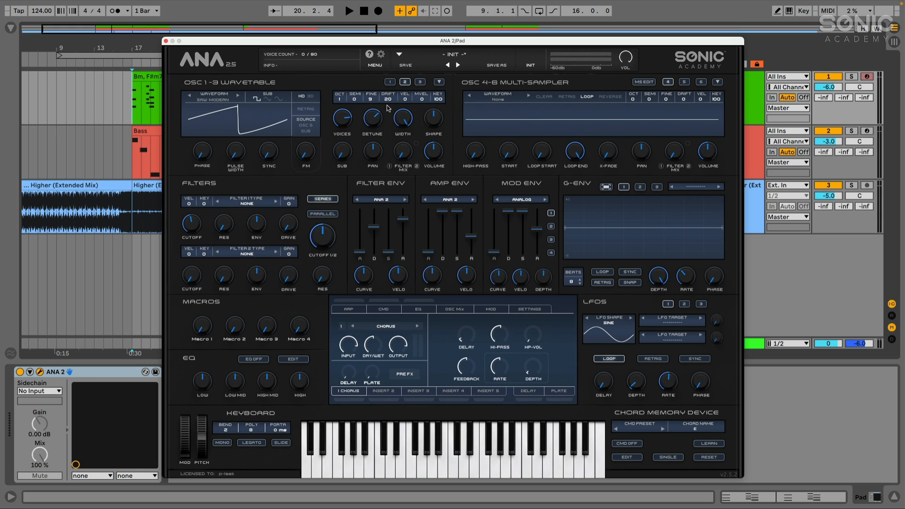
Play the Pad and balance the oscillator mix, lowering oscillator 2 slightly and raising oscillator 1 slightly.
key(space)
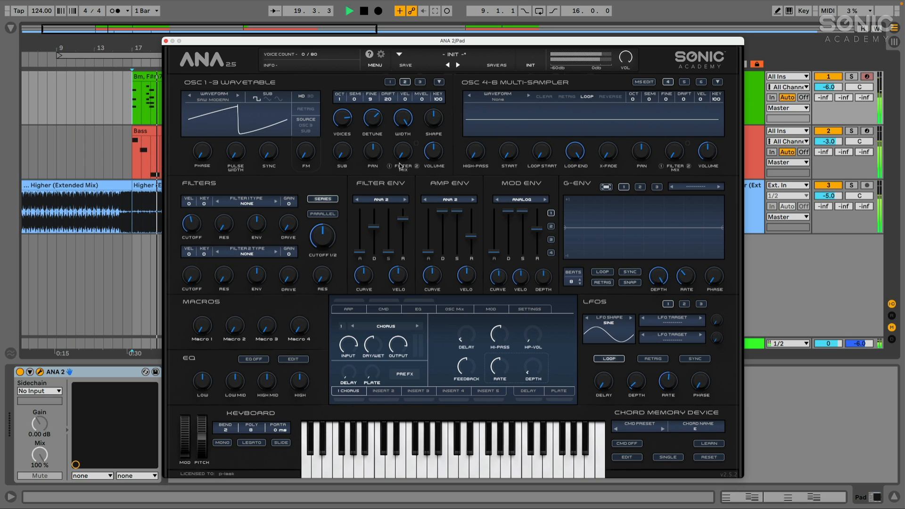
click(458, 310)
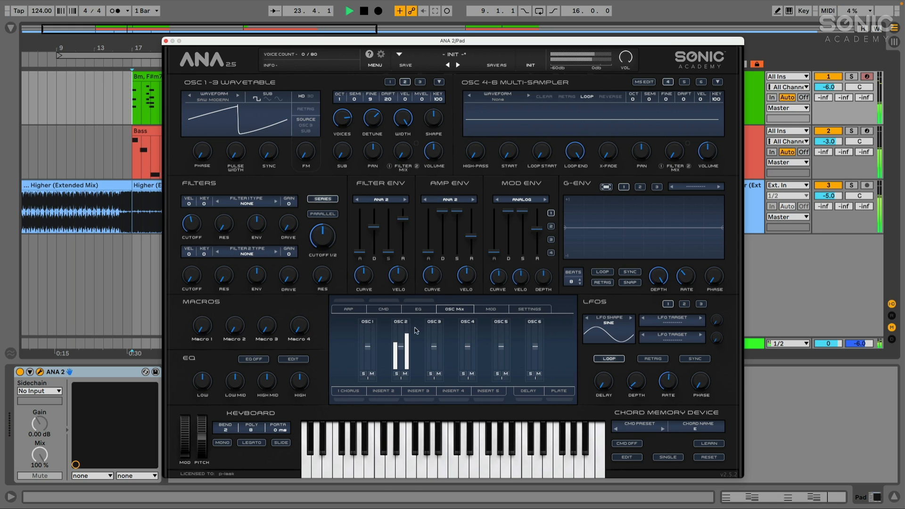
drag(400, 347, 373, 346)
click(372, 352)
drag(432, 170, 433, 165)
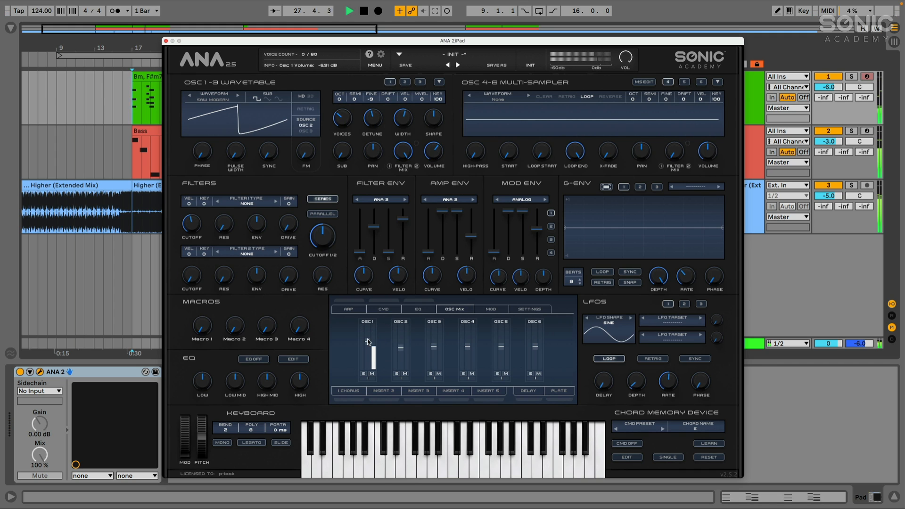
drag(367, 348, 368, 348)
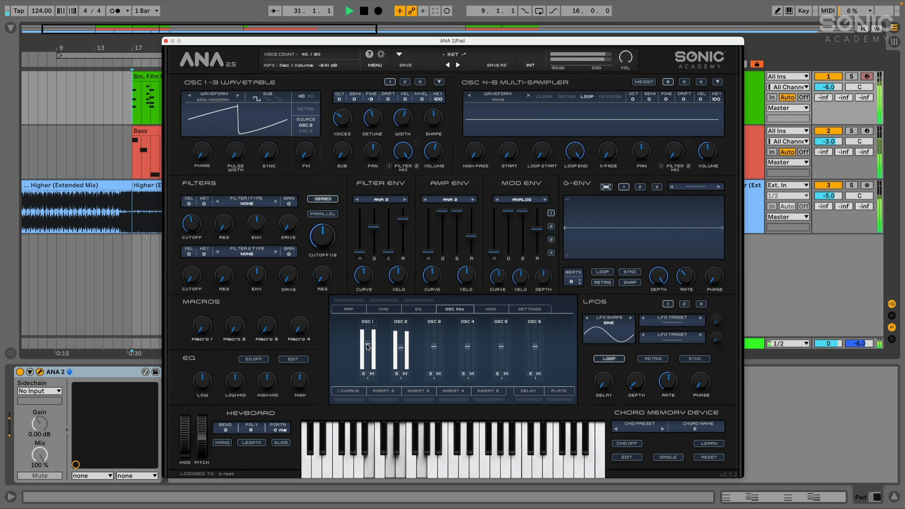
drag(366, 346, 366, 345)
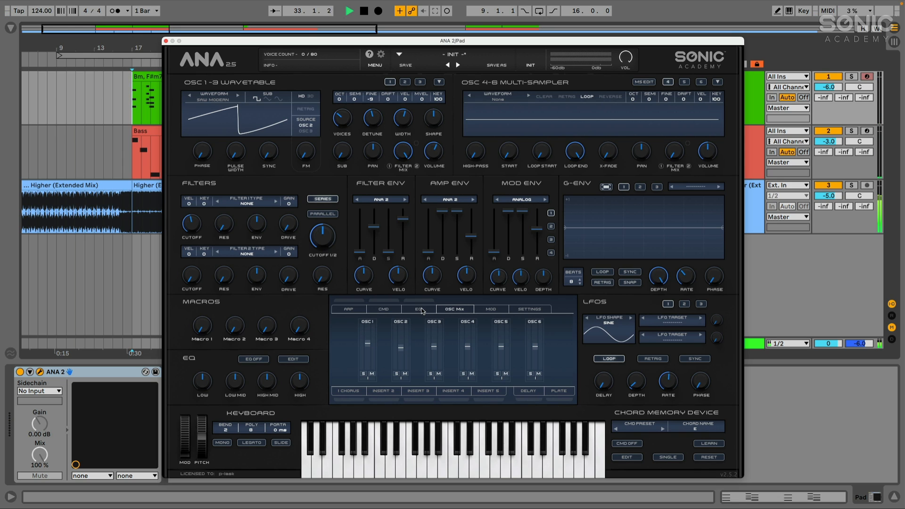
Loop the arrangement over both Pad clips from bar 17 to bar 33, and move the synth window back over it.
click(132, 104)
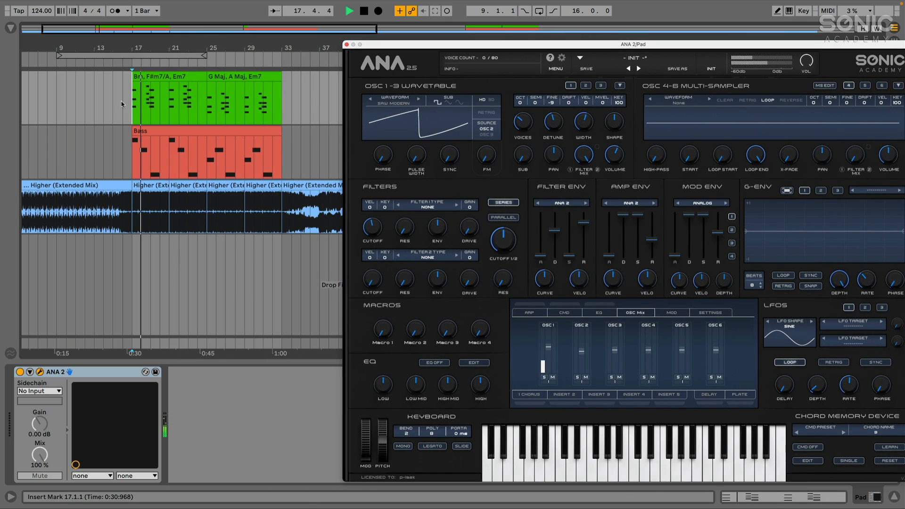
drag(133, 104, 279, 112)
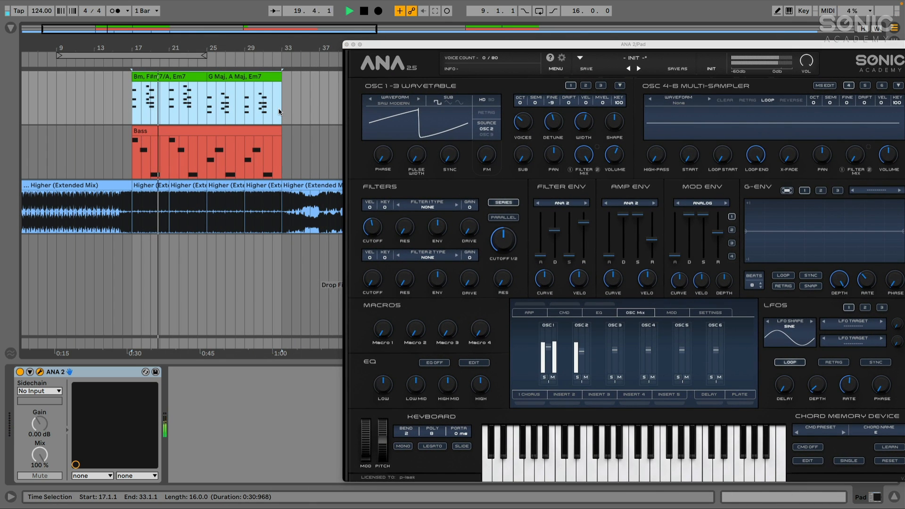
key(ctrl+l)
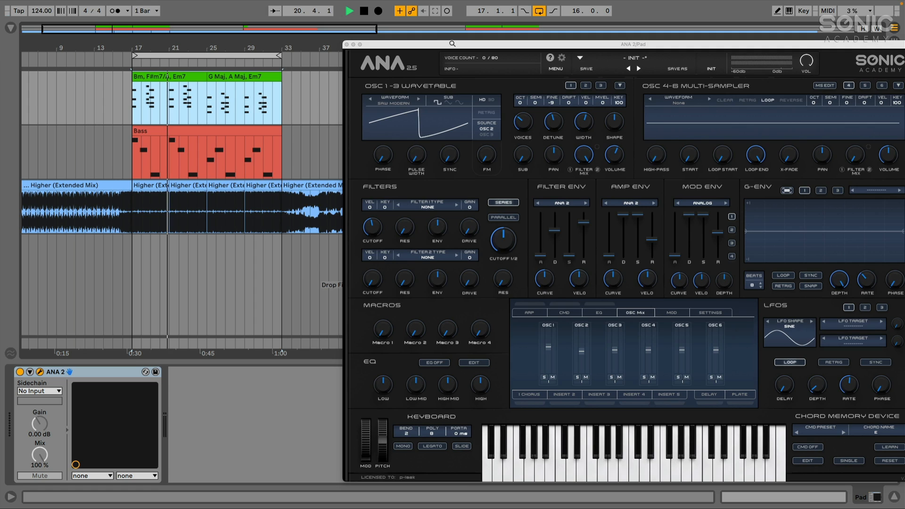
drag(430, 44, 291, 47)
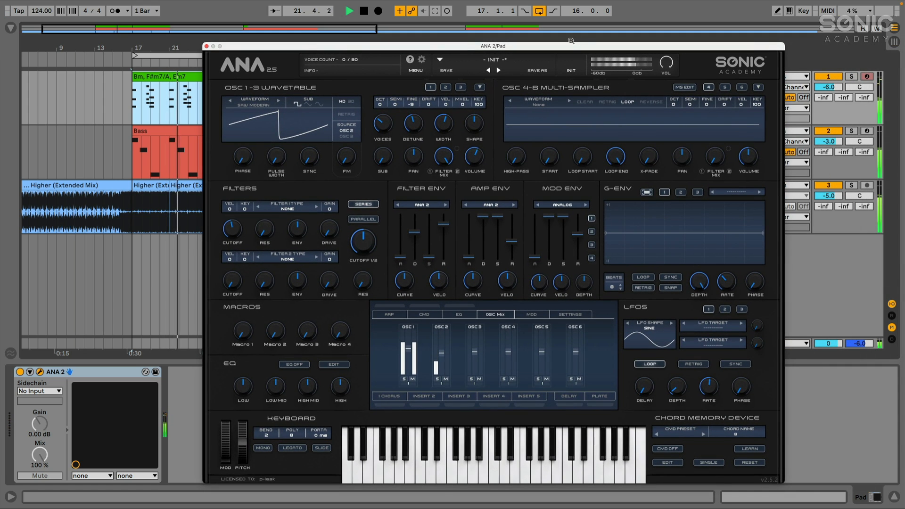
drag(559, 45, 553, 45)
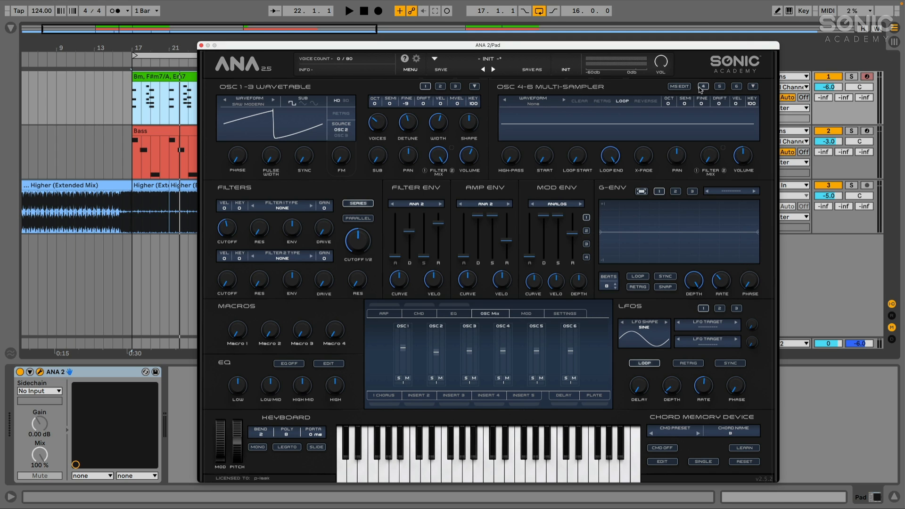
Load the White Noise sample from the ANA 1 Noise category into sampler 4 and close the sample browser.
click(534, 105)
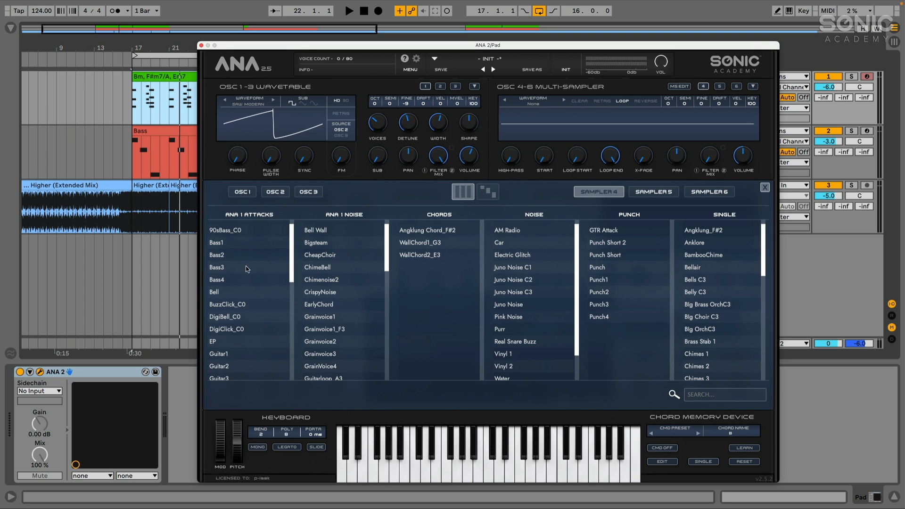
scroll(318, 270, down, 10)
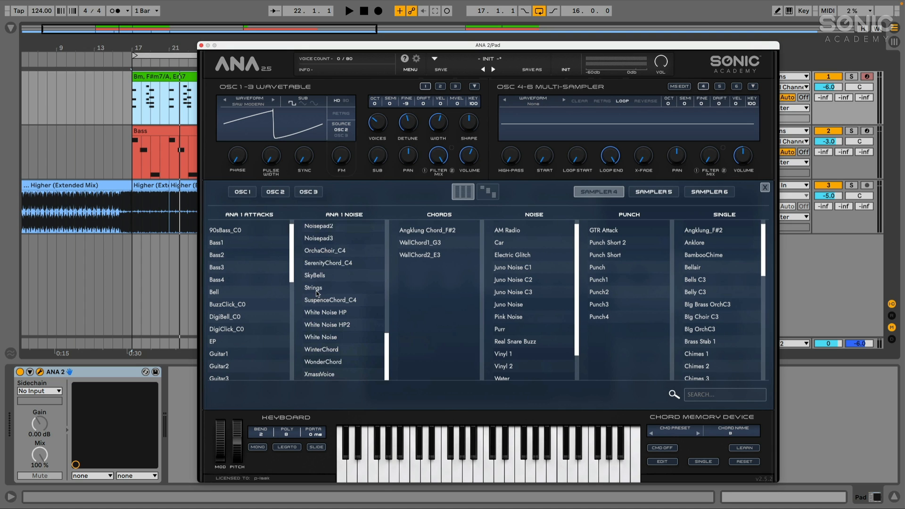
double_click(324, 338)
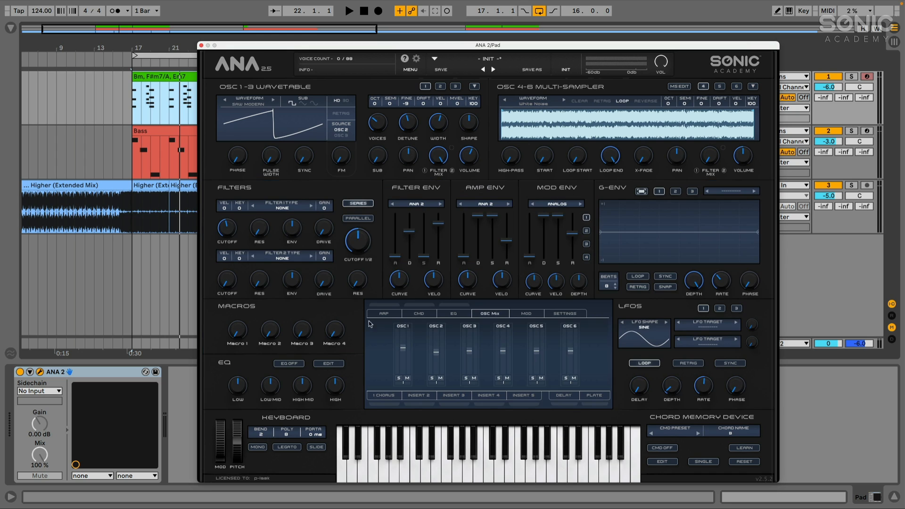
click(534, 104)
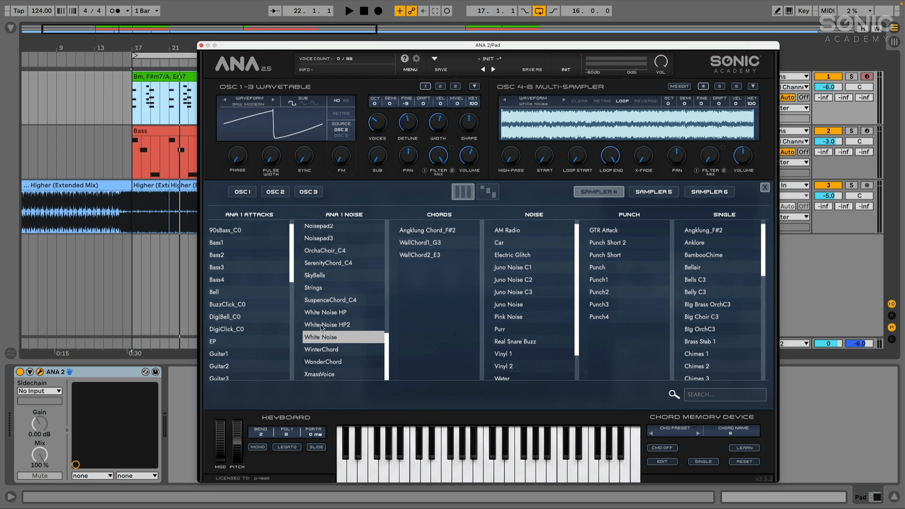
click(765, 187)
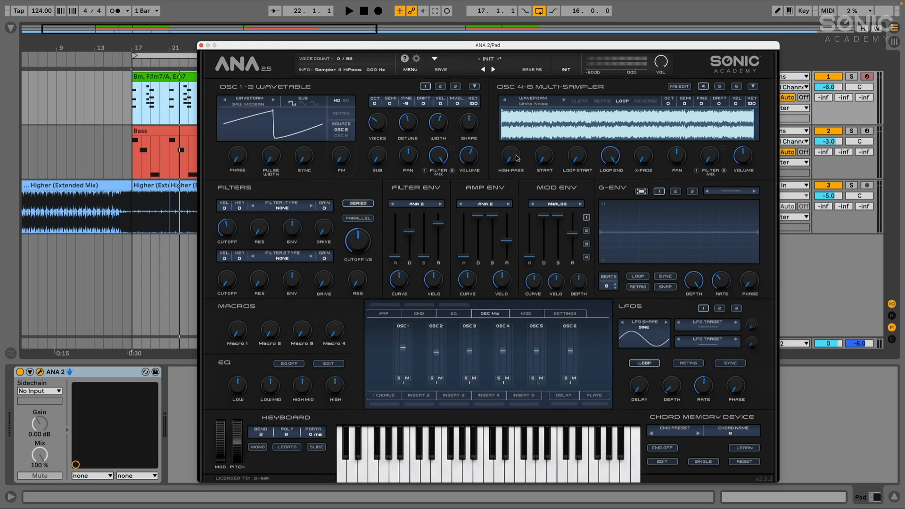
Raise the high-pass on sampler 4's white noise and play the loop to hear it.
drag(511, 163, 513, 98)
drag(507, 164, 507, 159)
key(space)
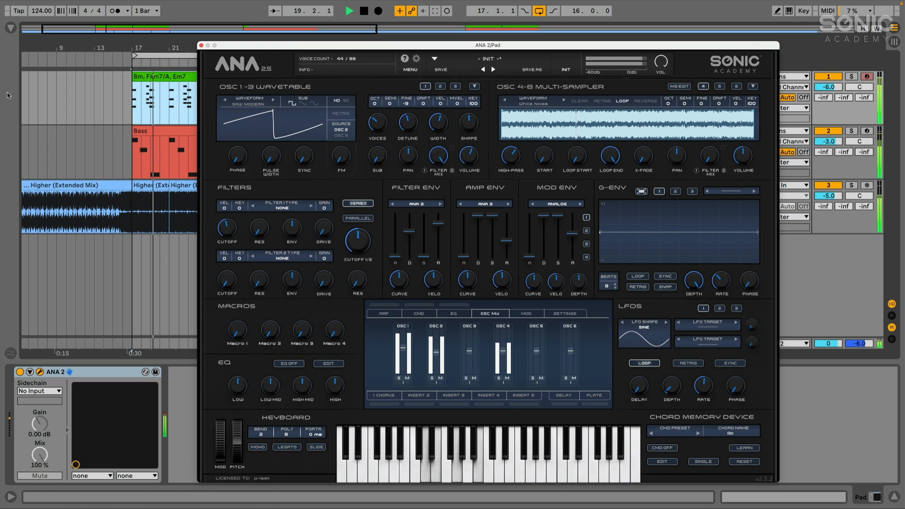
Stop playback, hide the synth window and examine the chord notes in both Pad clips in an enlarged note editor.
key(space)
click(142, 101)
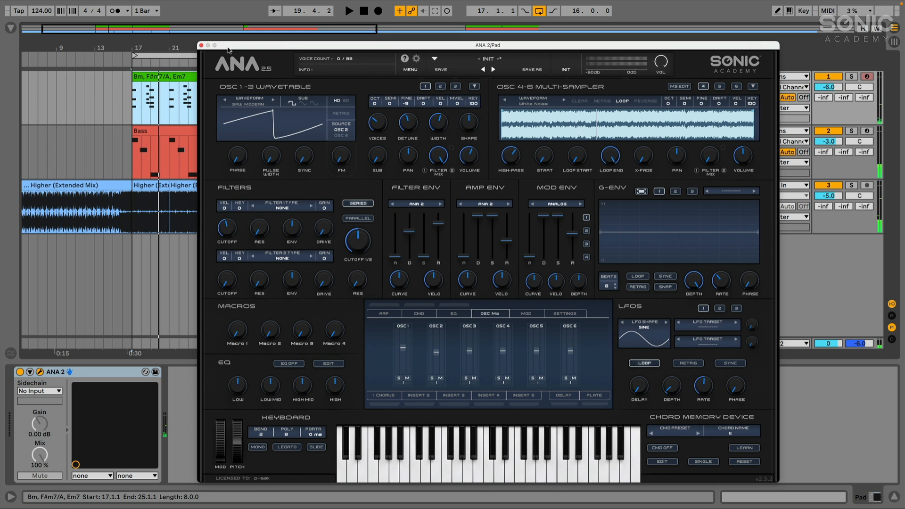
drag(230, 46, 260, 46)
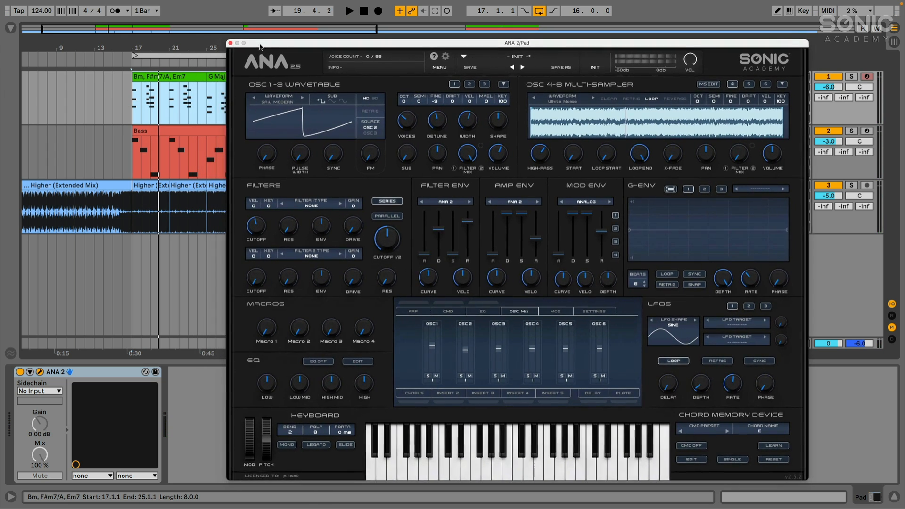
click(230, 43)
double_click(179, 77)
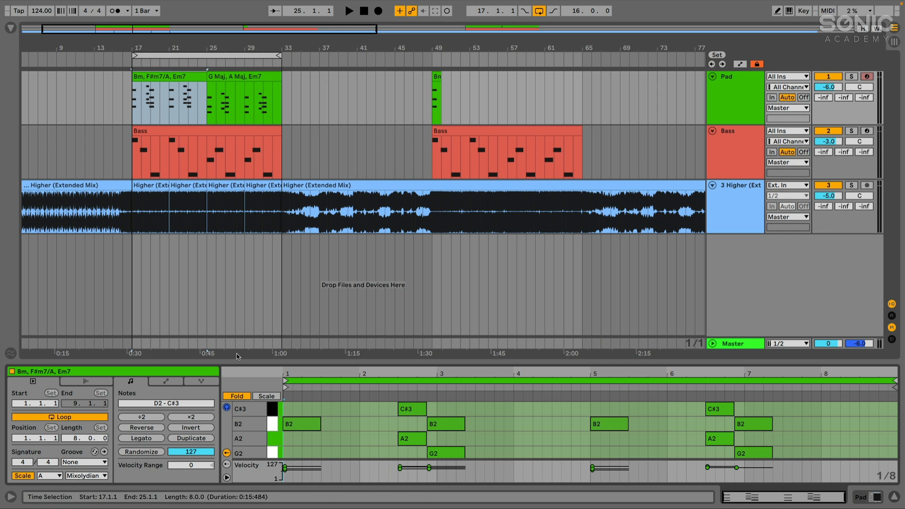
drag(302, 363, 302, 271)
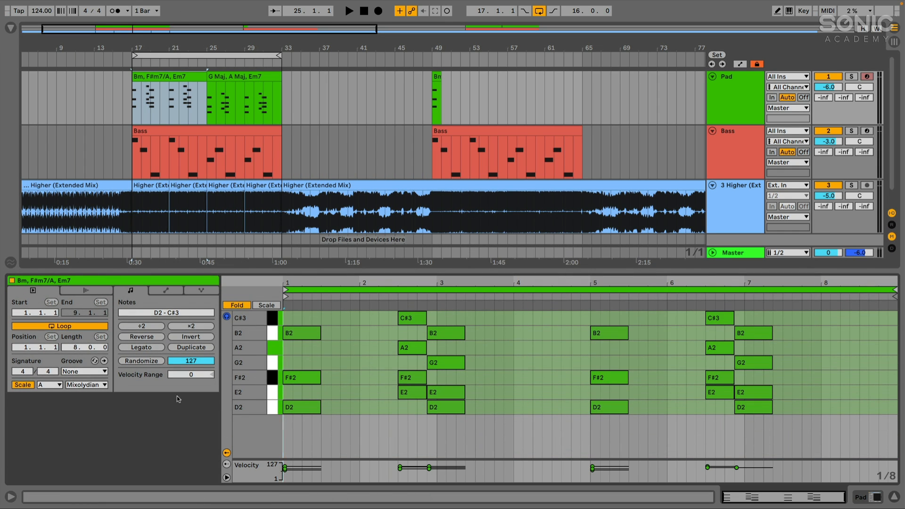
click(302, 322)
drag(330, 272, 330, 286)
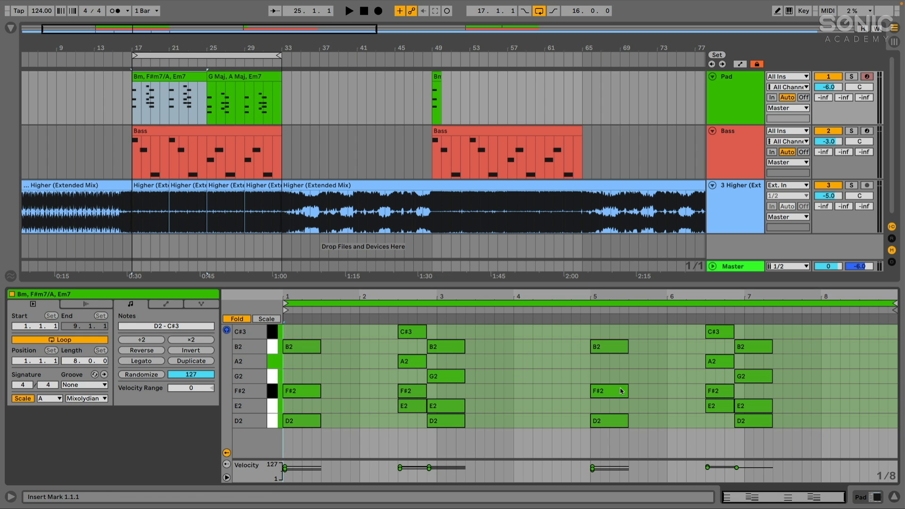
click(218, 75)
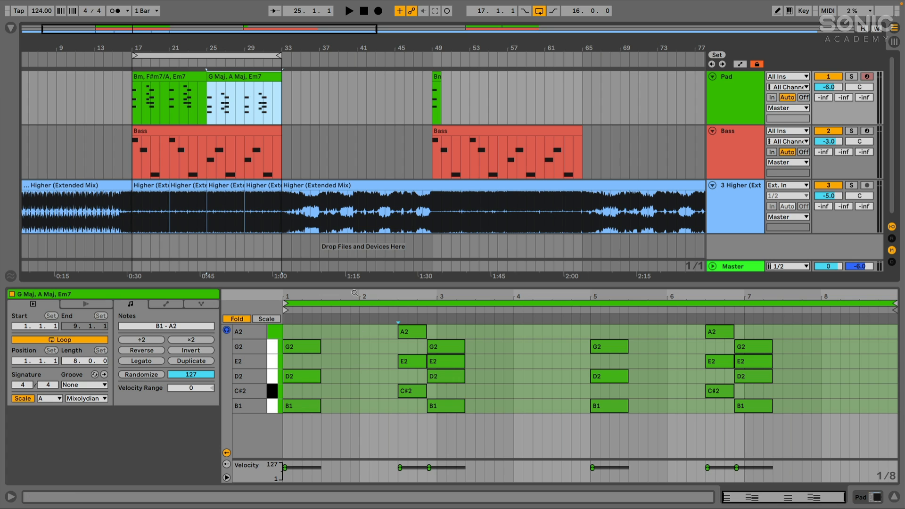
Bring the Pad's synth back into view and turn sampler 4's volume down to -inf, checking it against playback.
key(shift+Tab)
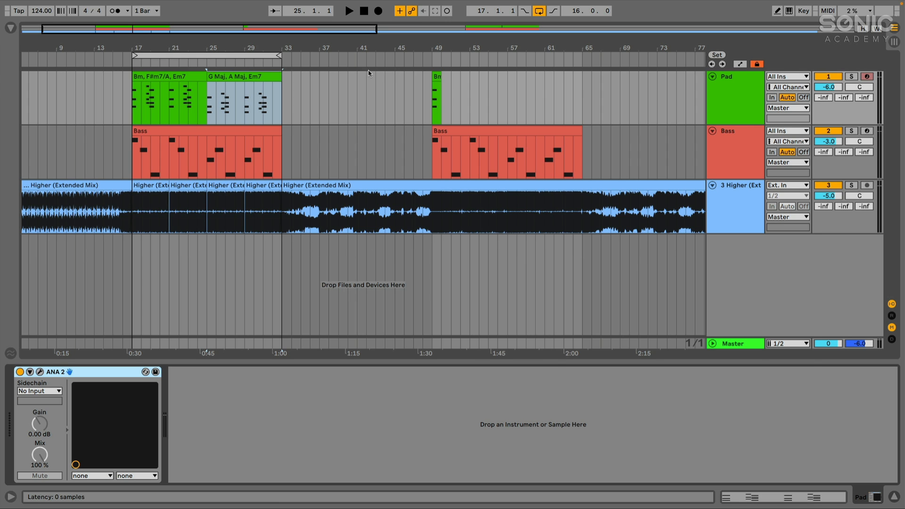
key(alt+super+p)
drag(399, 42, 369, 44)
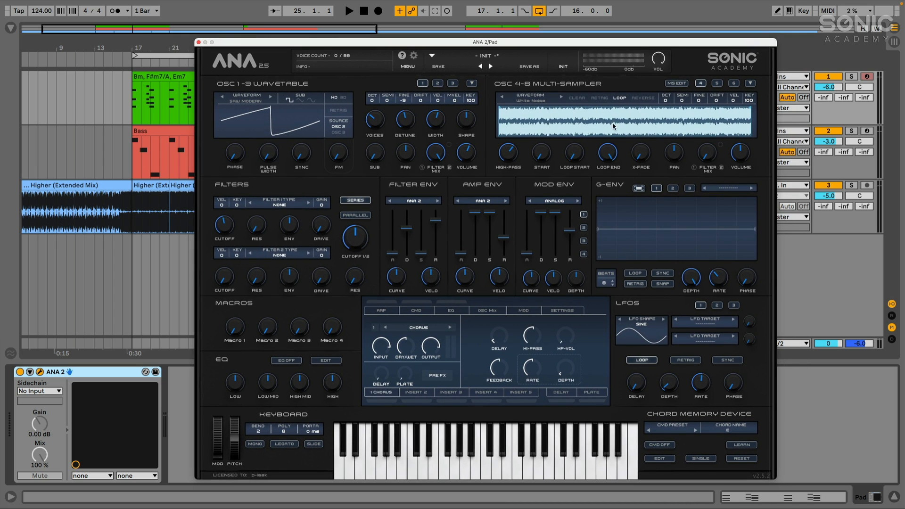
key(space)
key(space)
drag(737, 152, 740, 154)
key(space)
drag(729, 43, 700, 51)
key(space)
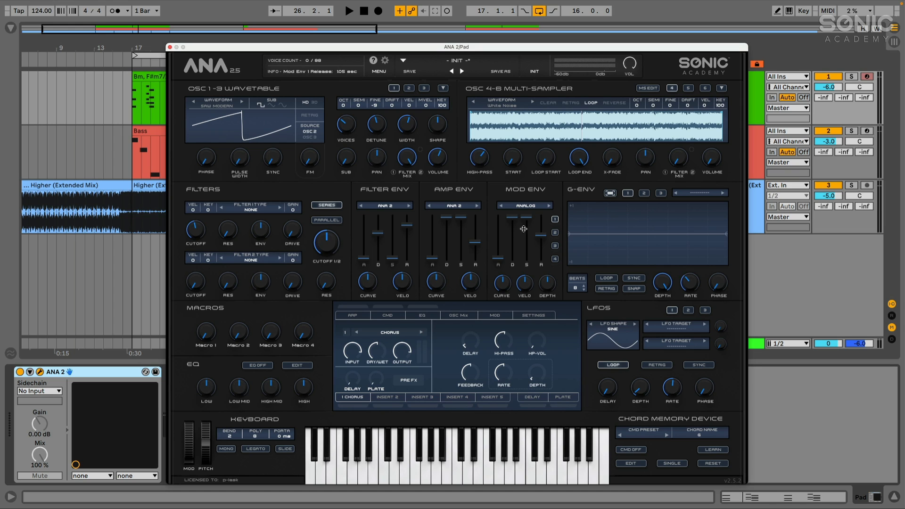
Shape Mod Env 1 with sustain at minimum, a shorter decay and a slightly longer attack.
drag(518, 220, 525, 259)
drag(513, 217, 512, 230)
drag(498, 258, 499, 245)
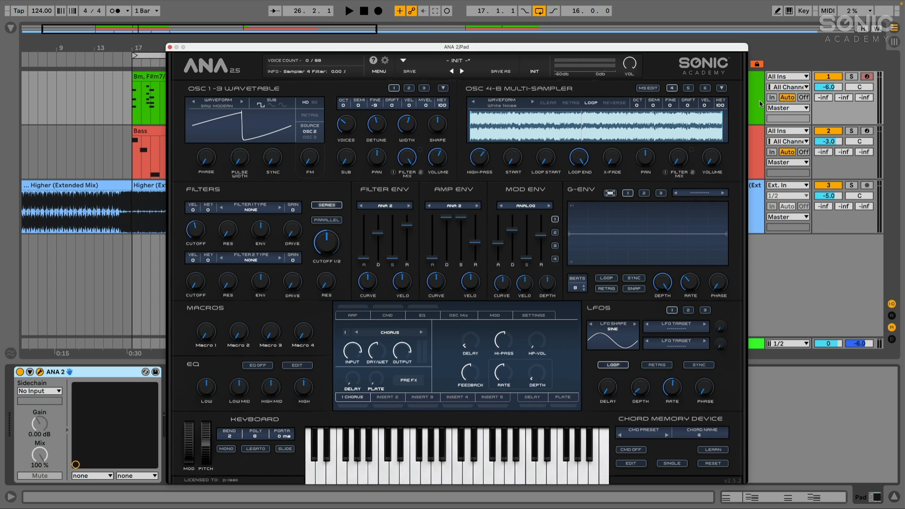
Assign Mod Env 1 to sampler 4's volume and set the envelope's depth to about 21% while playing the loop.
right_click(712, 162)
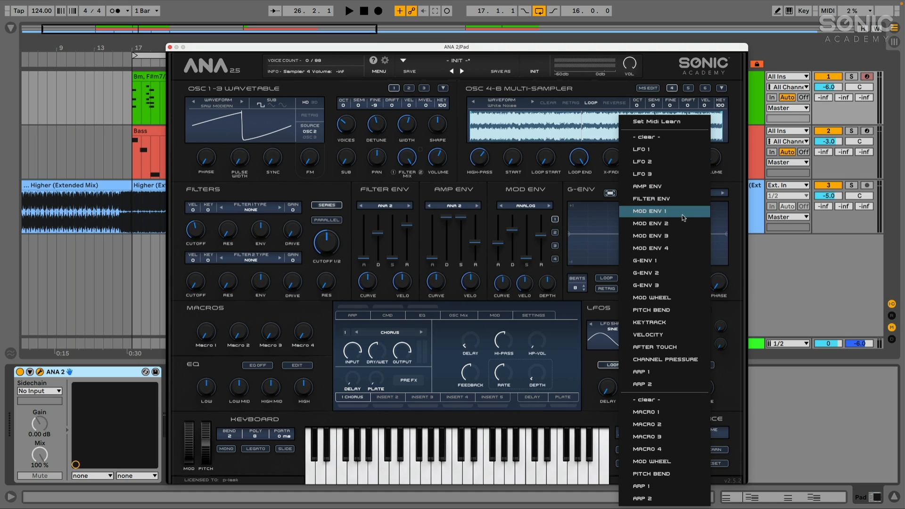
click(659, 213)
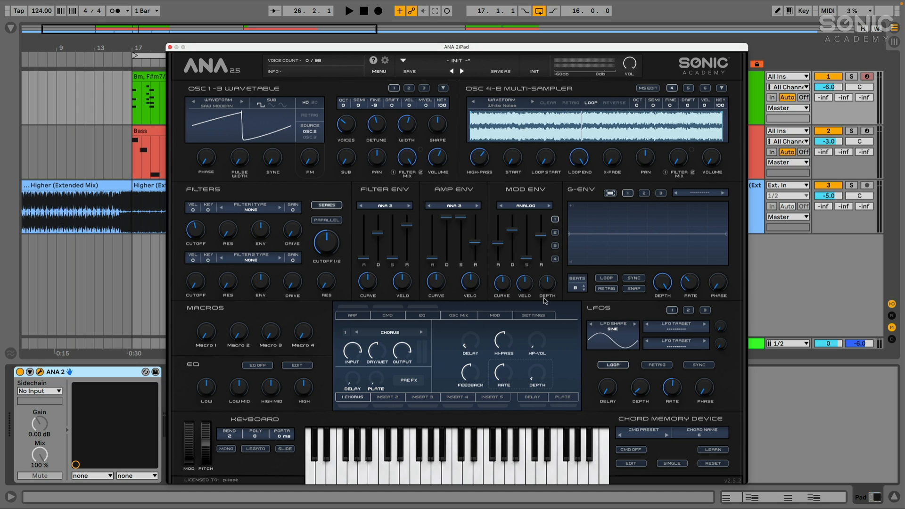
key(space)
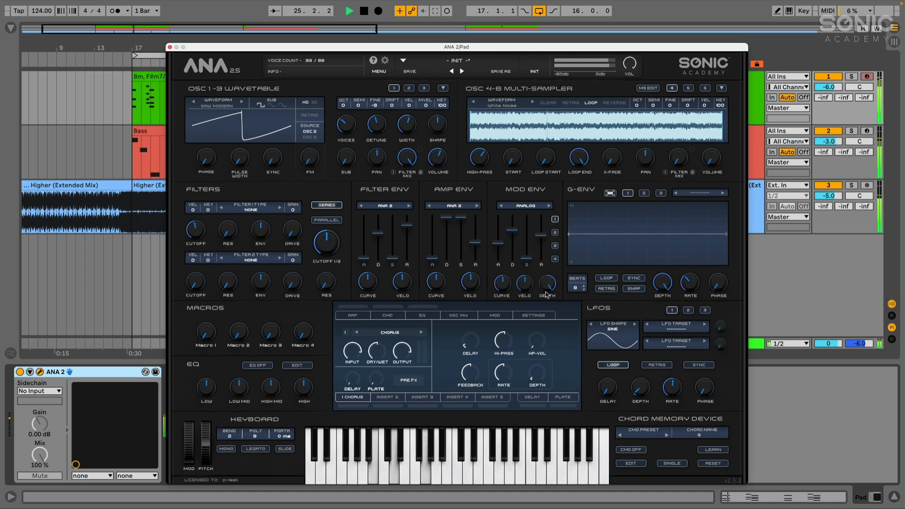
key(space)
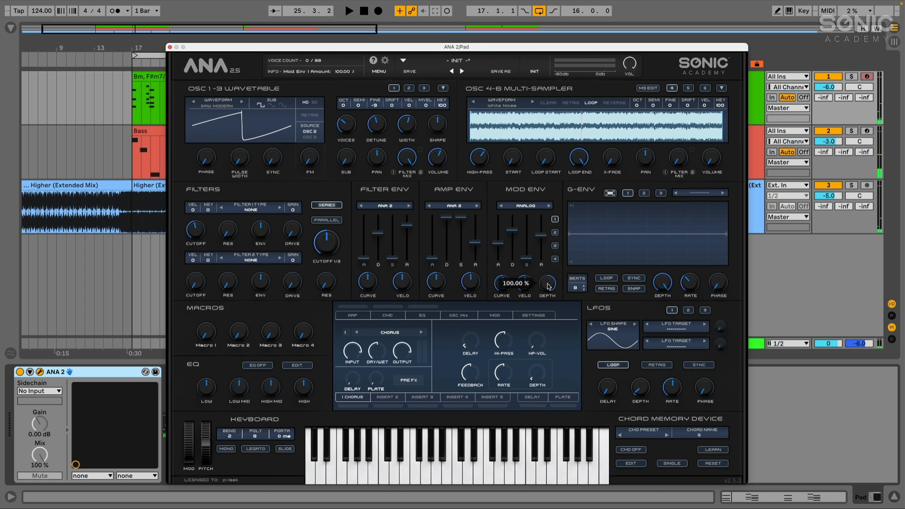
key(space)
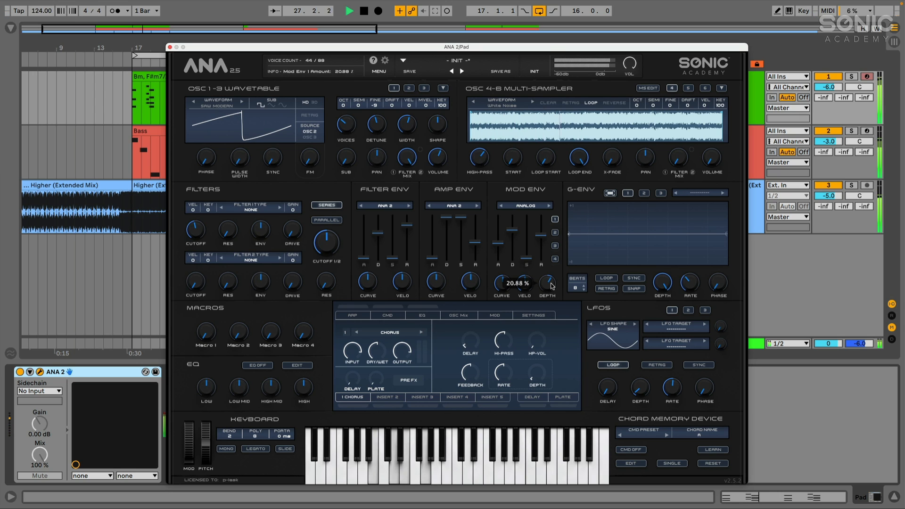
key(space)
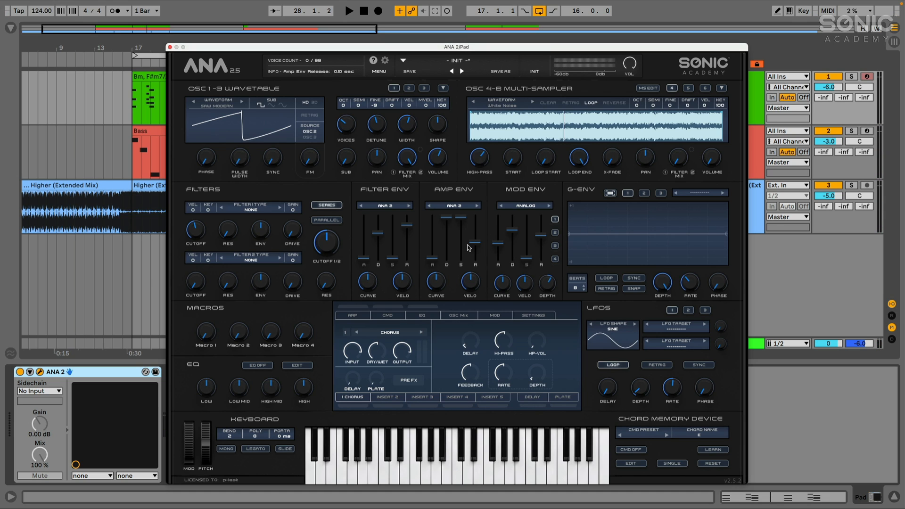
Lengthen the Amp Env release slightly, lower its sustain to -4.39 dB and shorten its decay slightly.
drag(475, 243, 476, 234)
key(space)
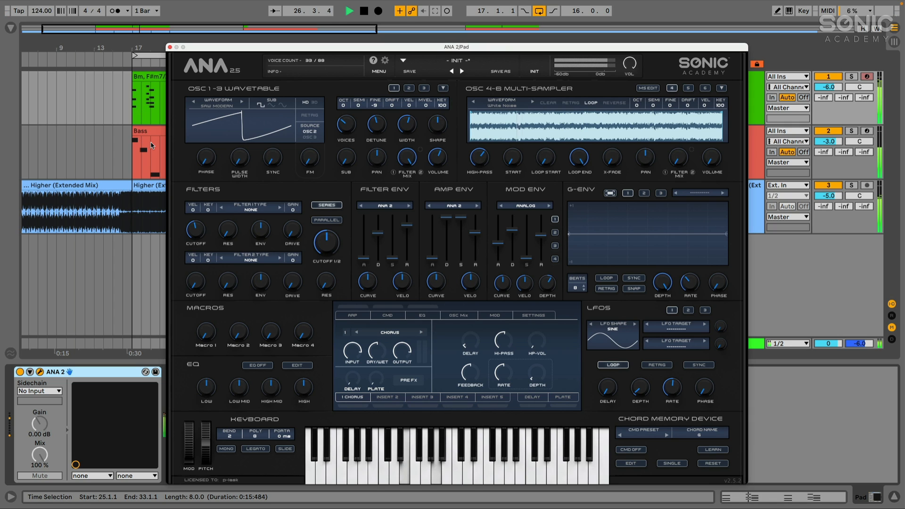
key(space)
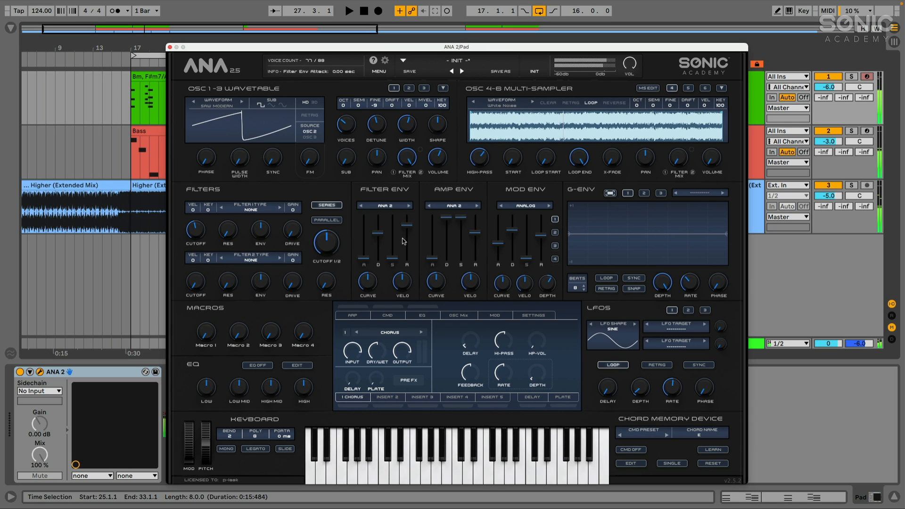
drag(465, 221, 462, 241)
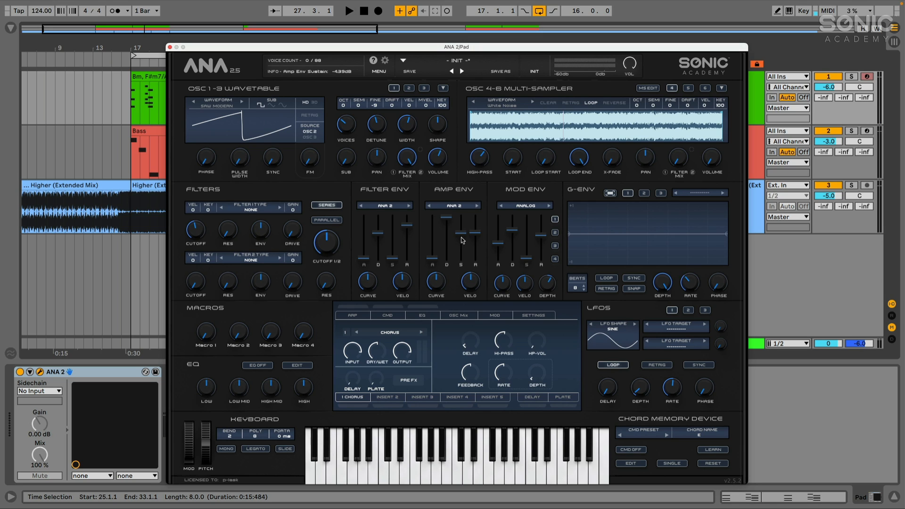
drag(447, 217, 446, 225)
drag(447, 225, 448, 224)
Set the Amp Env attack to 30 ms, playing the Pad loop to judge it.
key(space)
drag(436, 261, 434, 256)
key(space)
drag(435, 251, 434, 247)
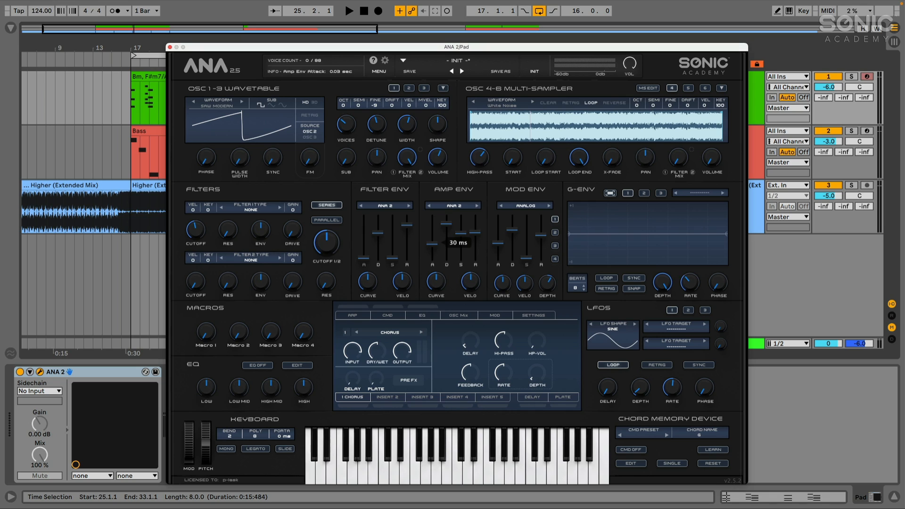
drag(434, 247, 434, 251)
key(space)
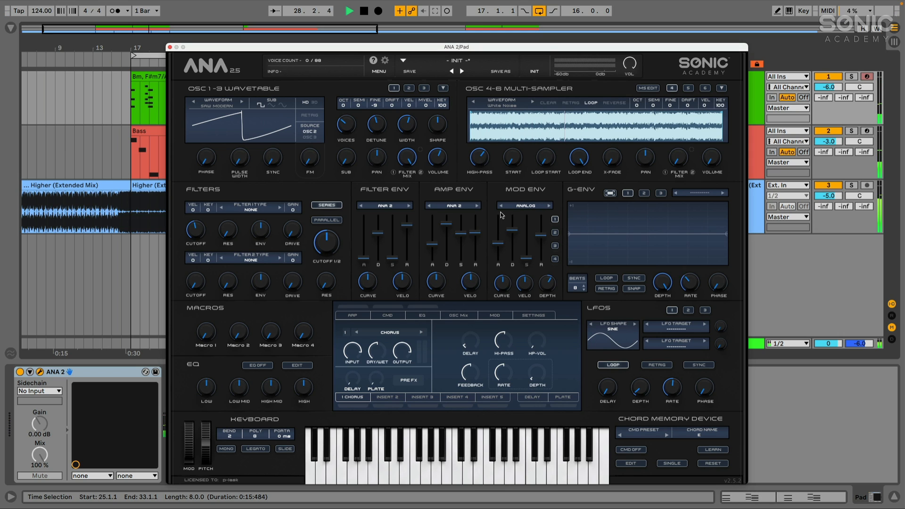
Switch the Mod Env type to ANA 2 and play the Pad loop to hear it.
click(530, 207)
click(528, 228)
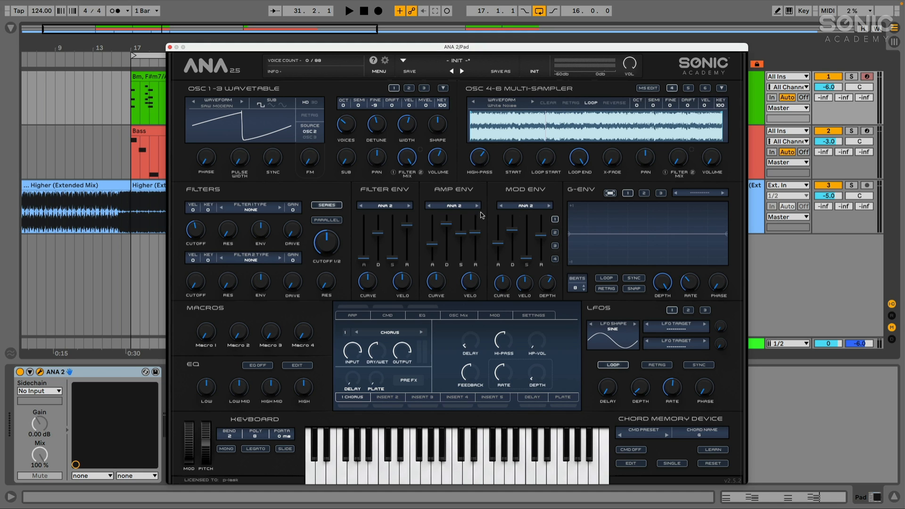
key(space)
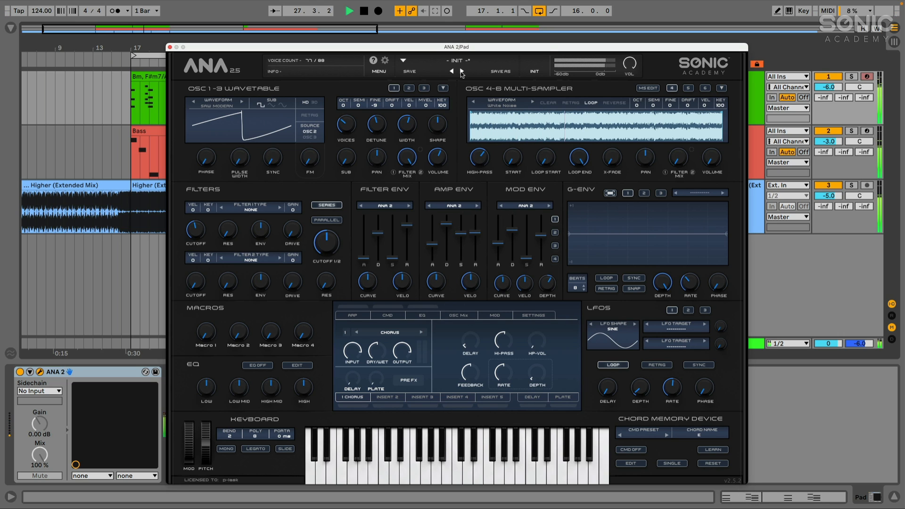
key(space)
Set the Amp Env velocity amount to 49.63%, play the Pad, and move the synth window clear of the clips.
drag(461, 47, 507, 44)
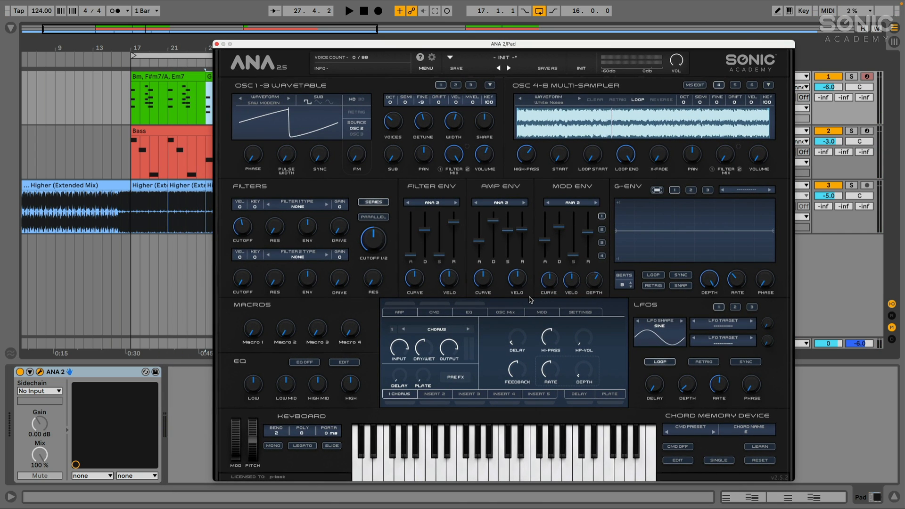
drag(518, 278, 518, 249)
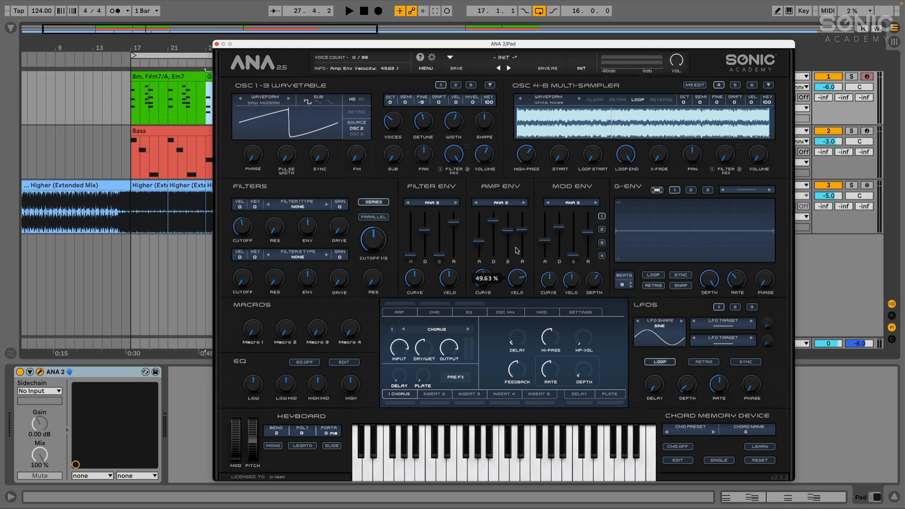
key(space)
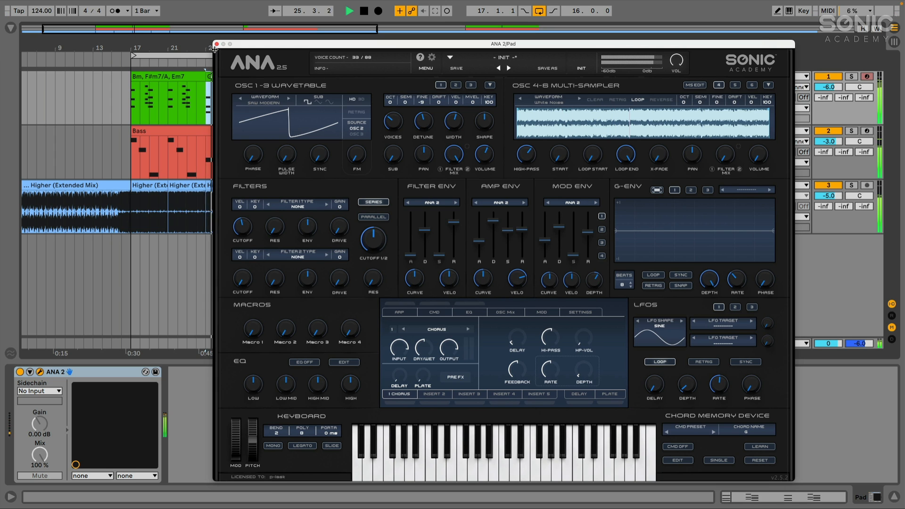
drag(217, 44, 299, 44)
key(space)
Examine the note velocities in both Pad clips, including the B2 and A2 notes, and return to the synth window.
click(152, 78)
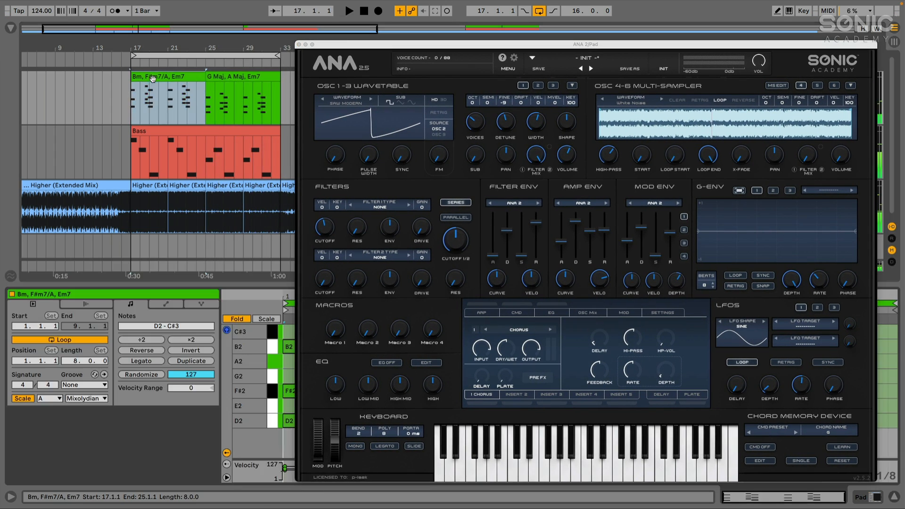
click(299, 45)
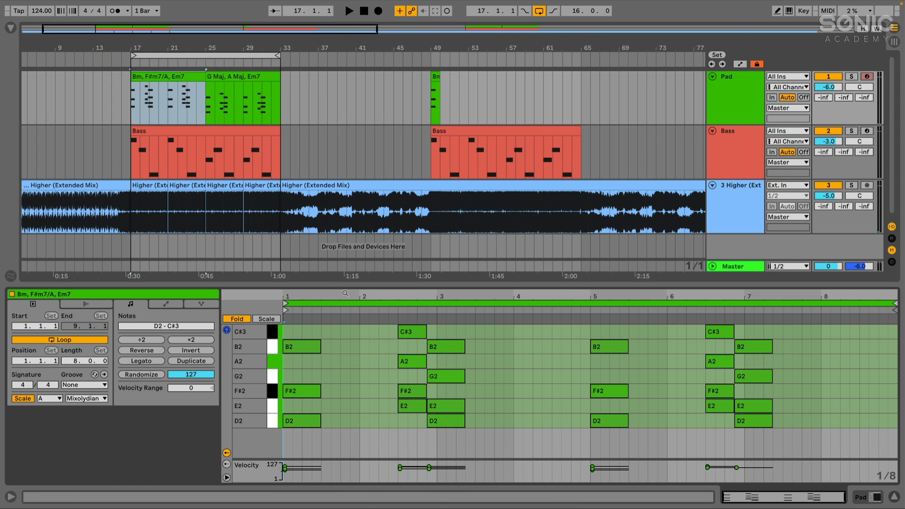
drag(338, 282, 338, 274)
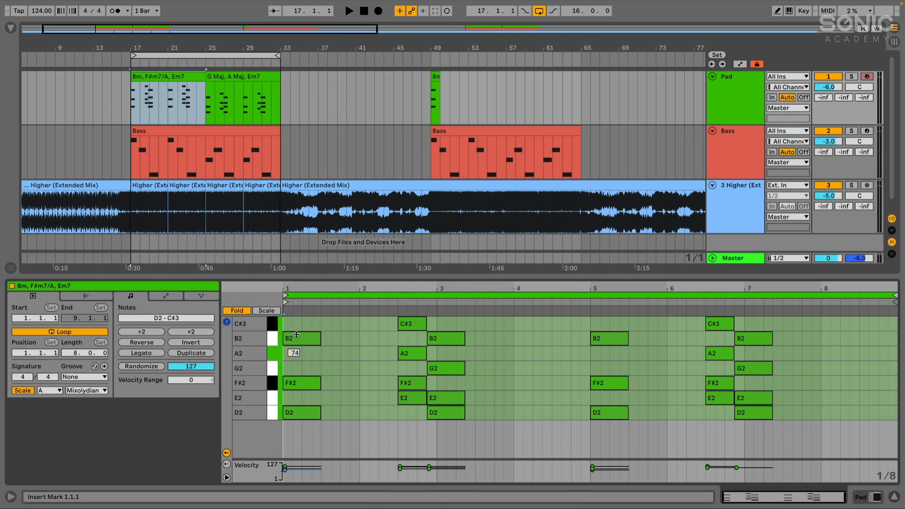
click(293, 339)
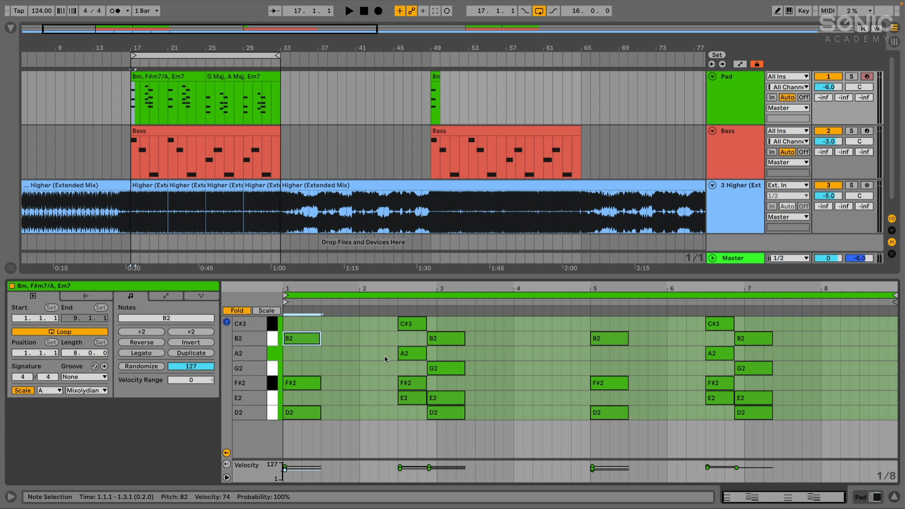
click(410, 355)
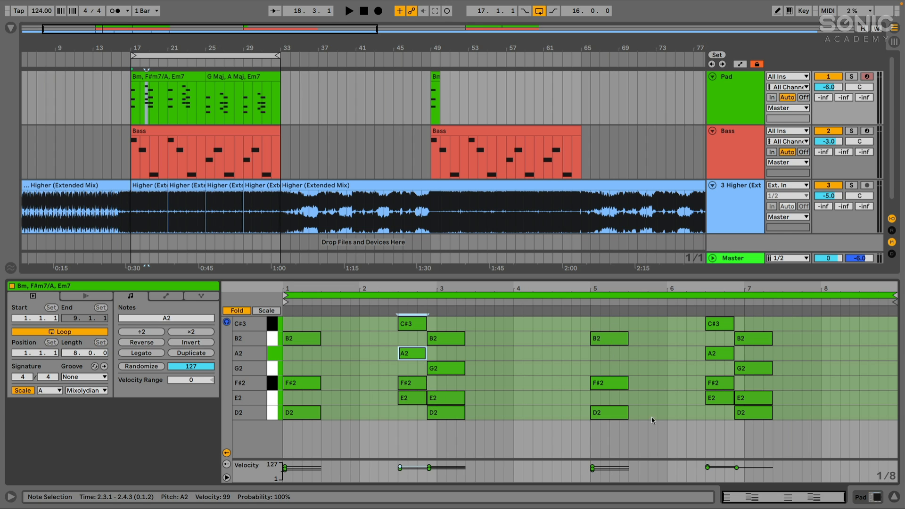
click(262, 75)
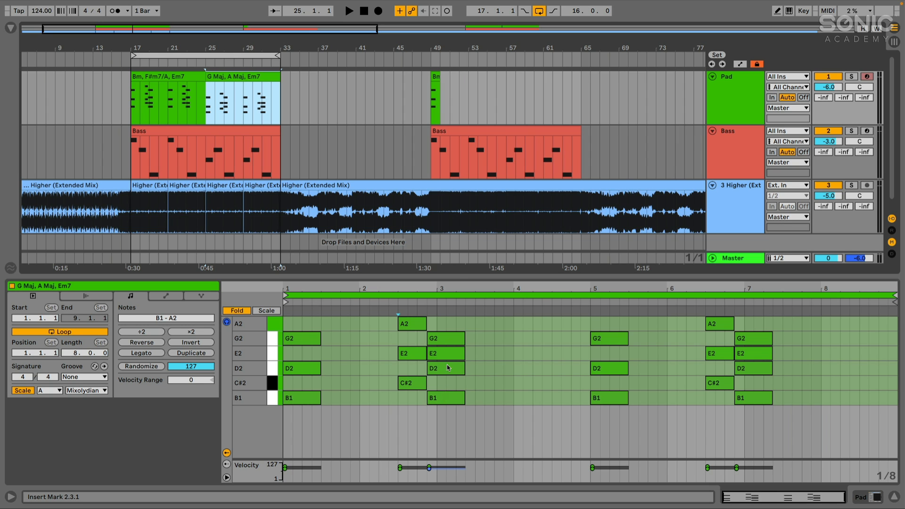
drag(456, 278, 455, 304)
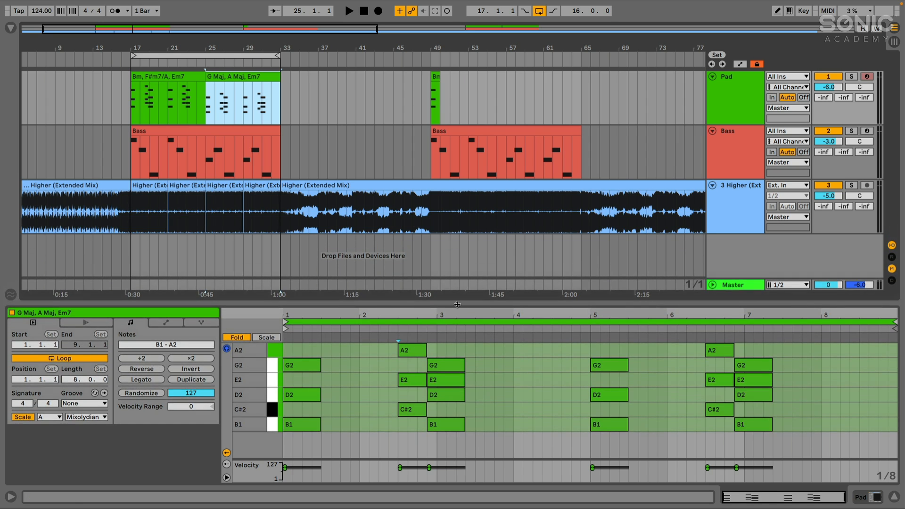
click(455, 305)
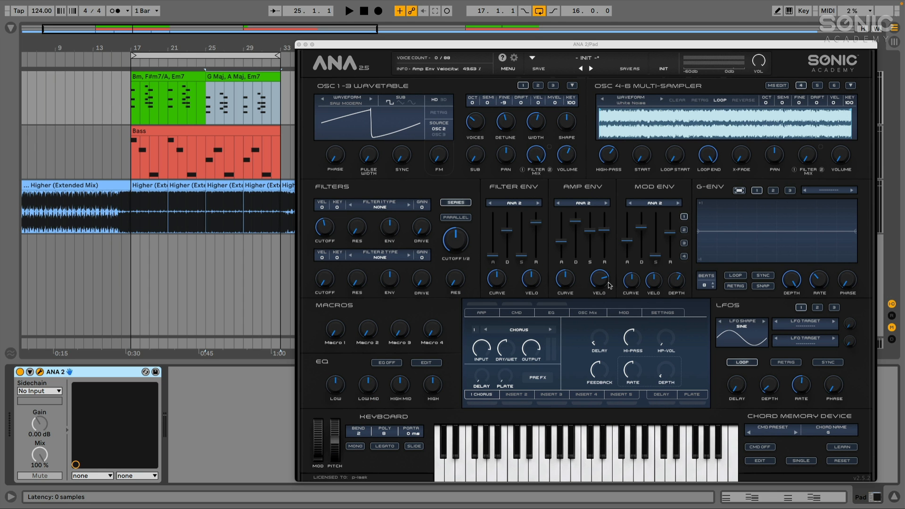
drag(568, 47, 531, 43)
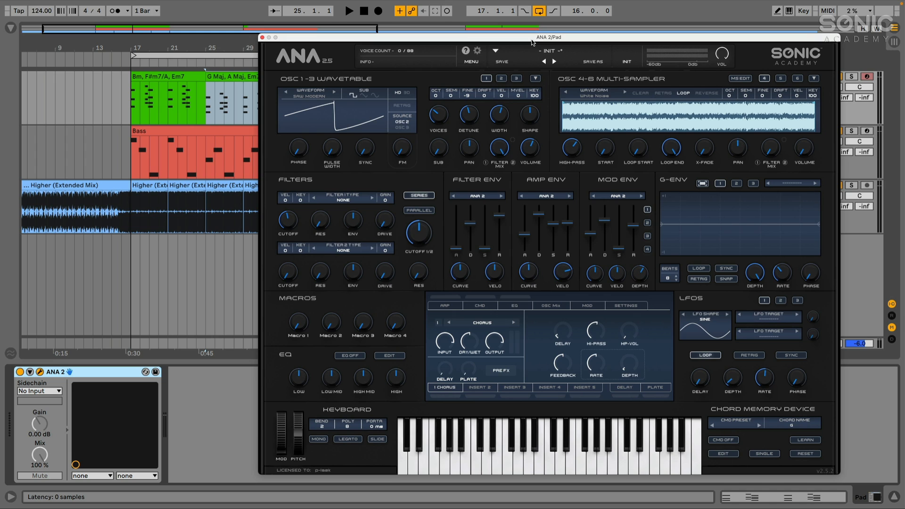
Try the Pad's Amp Env velocity amount at 100% during playback, and settle it at about 53%.
key(space)
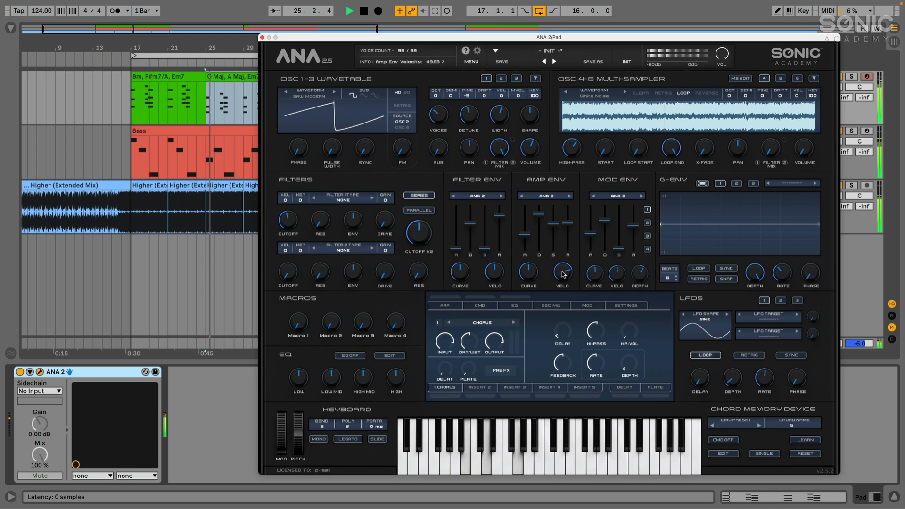
drag(563, 275, 565, 233)
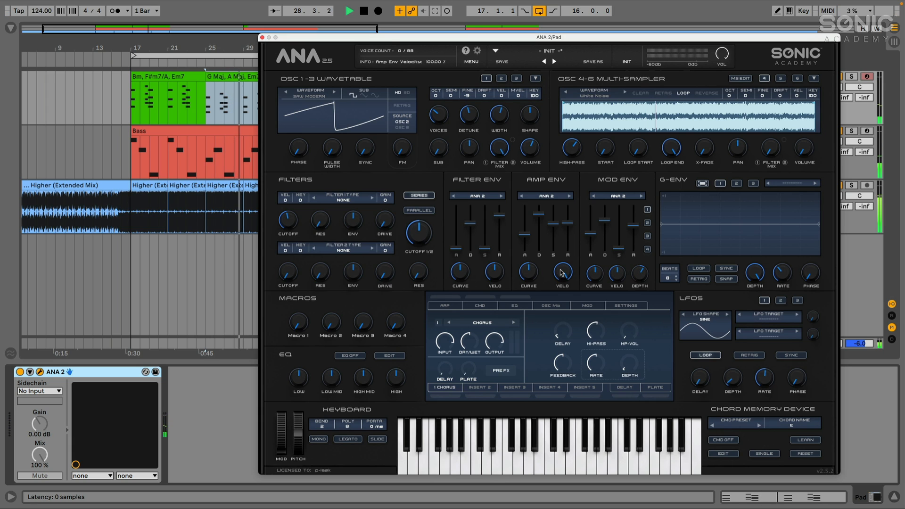
drag(561, 273, 562, 298)
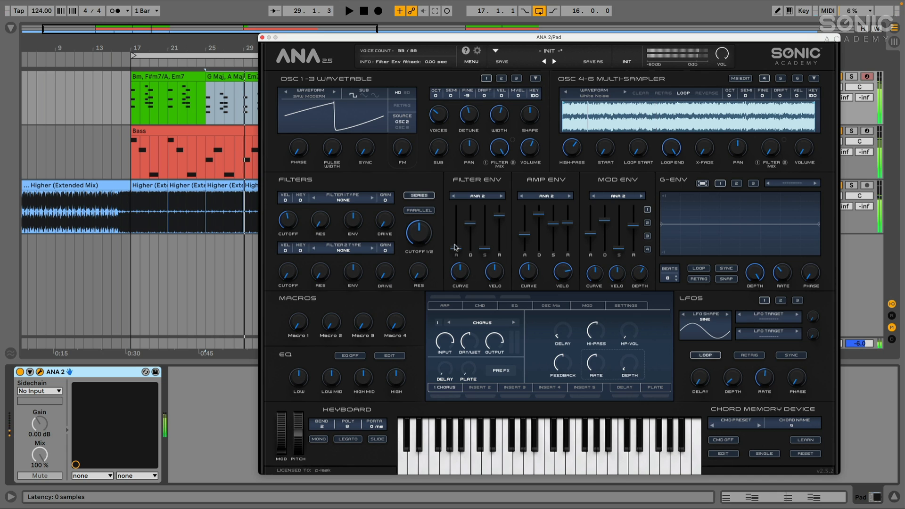
drag(530, 37, 515, 37)
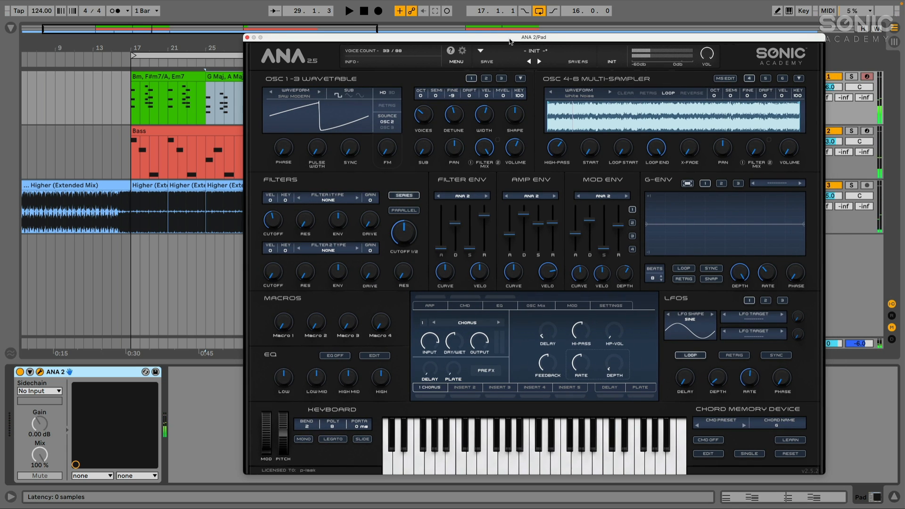
Compare the Pad settings of oscillators 1 and 2, including their voices, detune, width and filter mix.
click(486, 79)
click(471, 79)
click(486, 78)
click(471, 79)
mouse_move(489, 147)
click(486, 78)
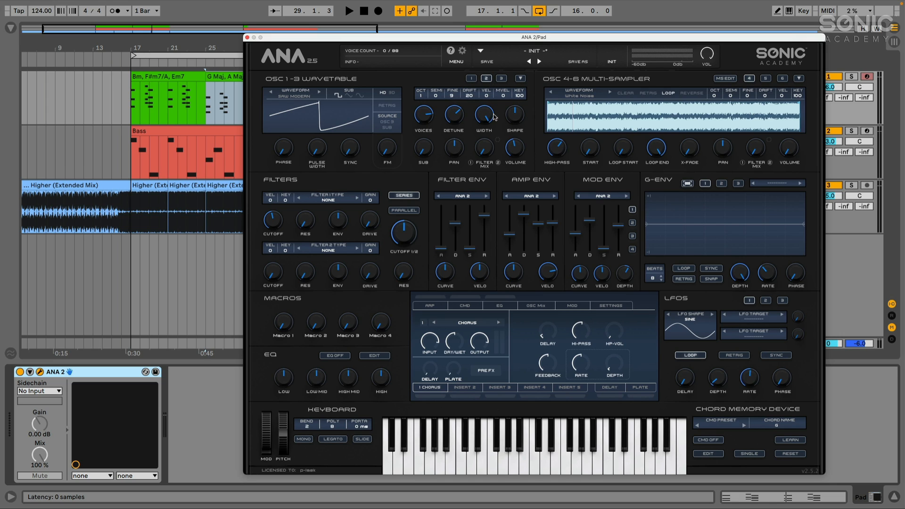
click(472, 80)
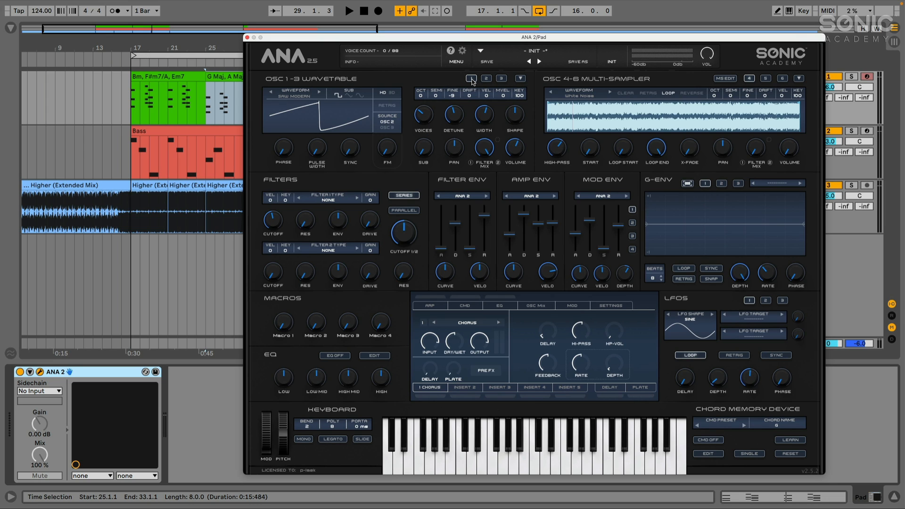
Set the Filter 2 type to the analog LP 12 and play the Pad to hear it.
click(330, 250)
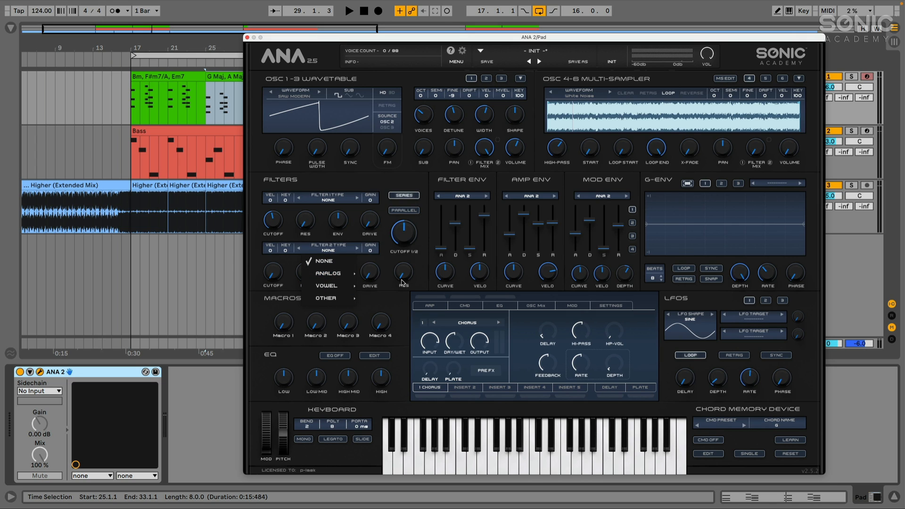
mouse_move(342, 273)
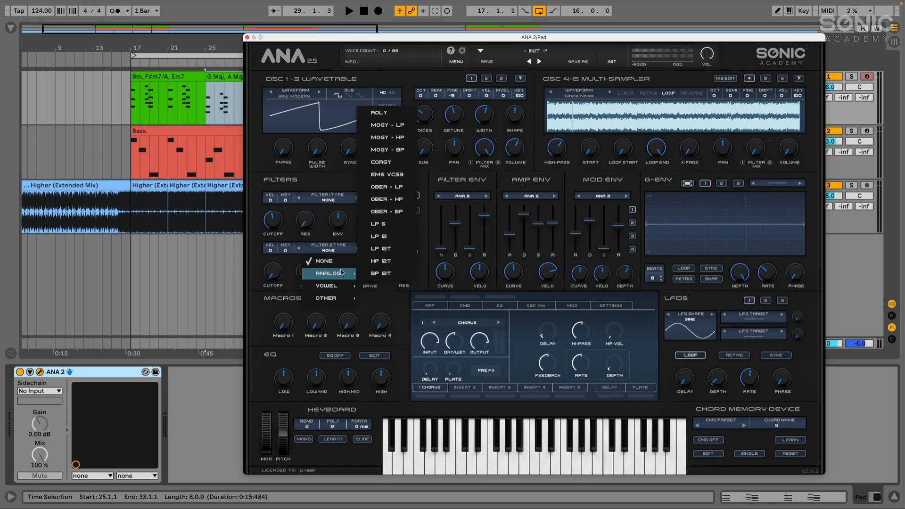
click(388, 236)
key(space)
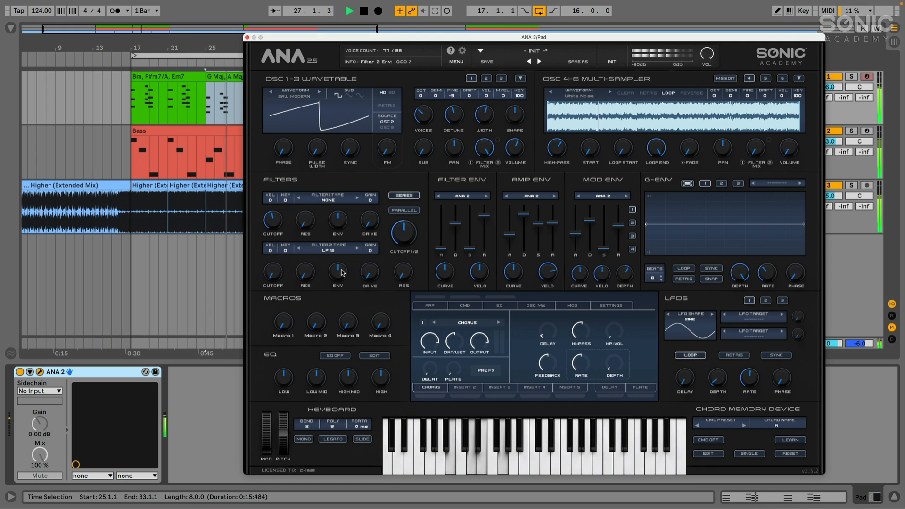
key(space)
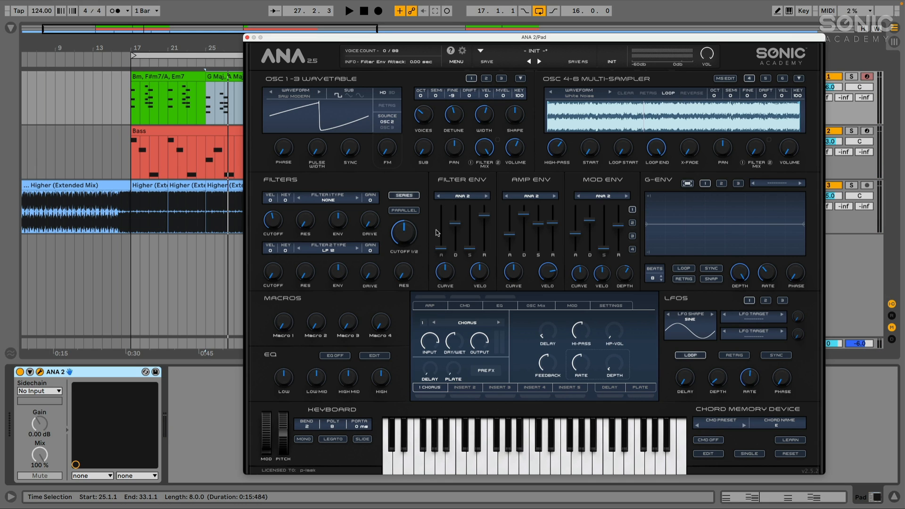
Set the Filter 2 envelope amount to 100% and the filter master cutoff to 20 Hz, and play the Pad.
drag(338, 273, 345, 215)
drag(404, 230, 404, 281)
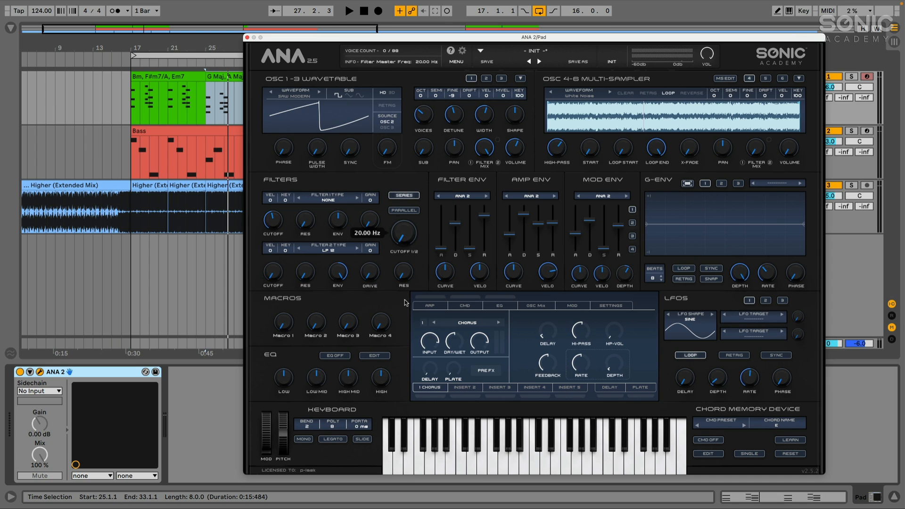
key(space)
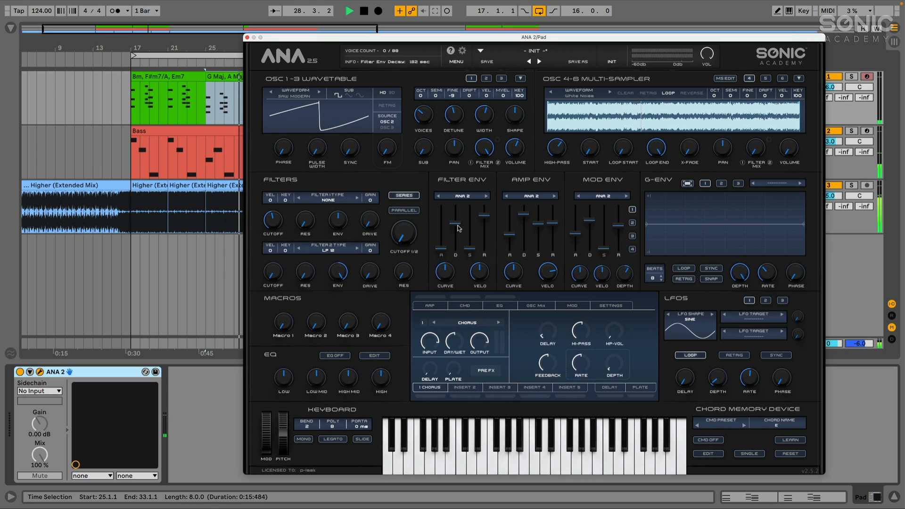
key(space)
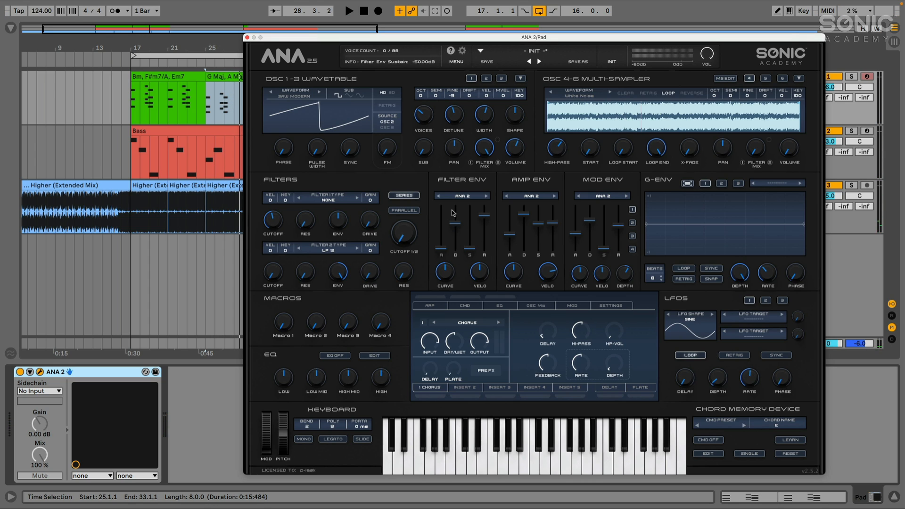
Lengthen the Filter Env decay to about 20 sec and raise the Filter 2 drive to about 31% while the Pad plays.
drag(456, 224, 455, 215)
mouse_move(339, 271)
key(space)
drag(453, 225, 456, 220)
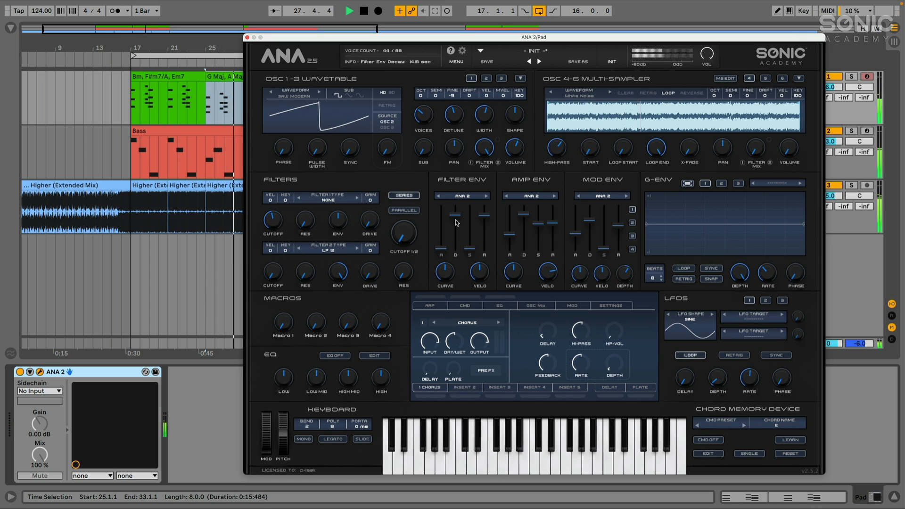
drag(455, 222, 455, 214)
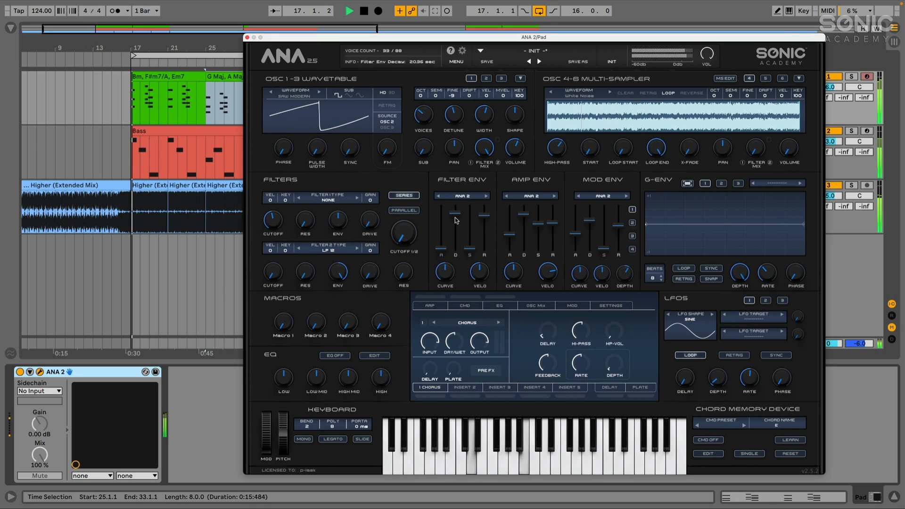
drag(456, 220, 476, 222)
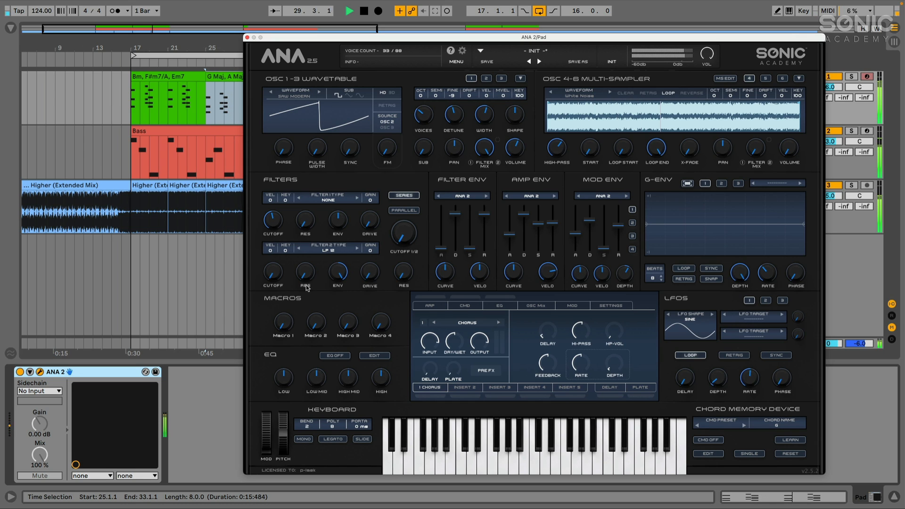
drag(369, 279, 366, 240)
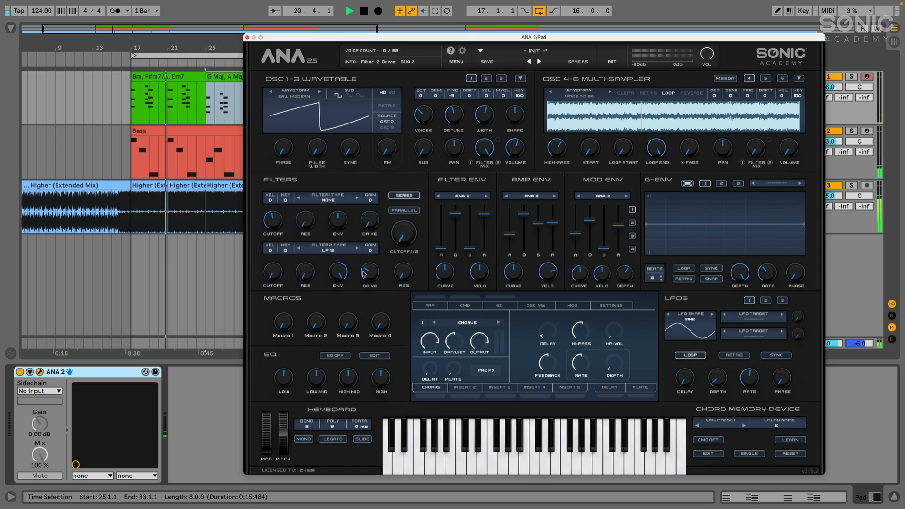
key(space)
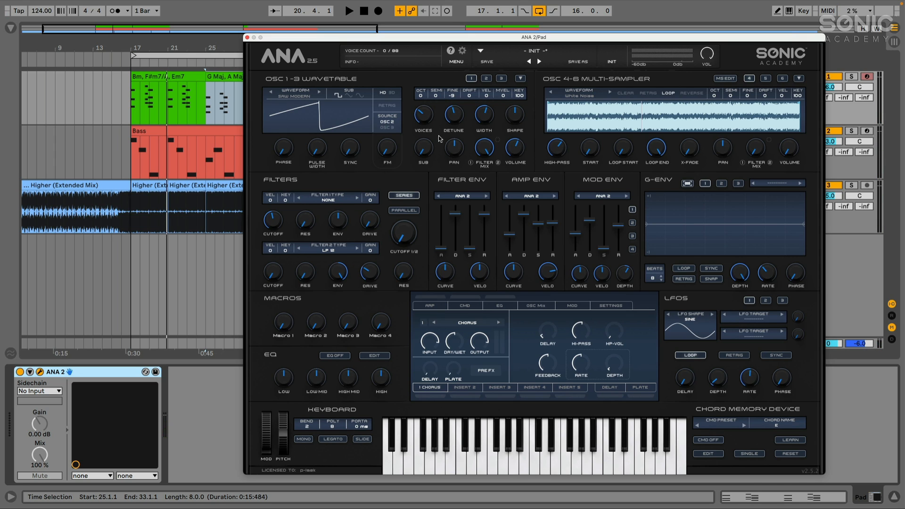
Set the Filter 1 type to the analog HP 12T and its cutoff to about 235 Hz for oscillator 2.
click(486, 79)
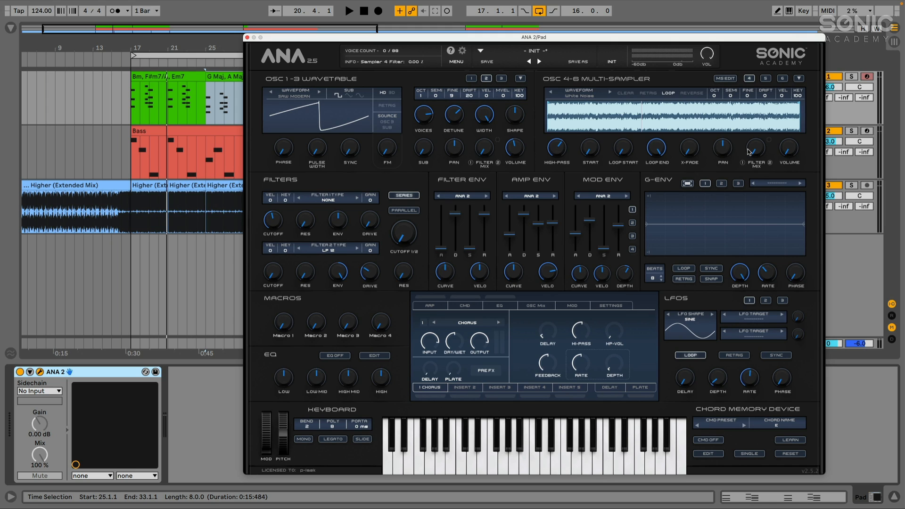
click(328, 203)
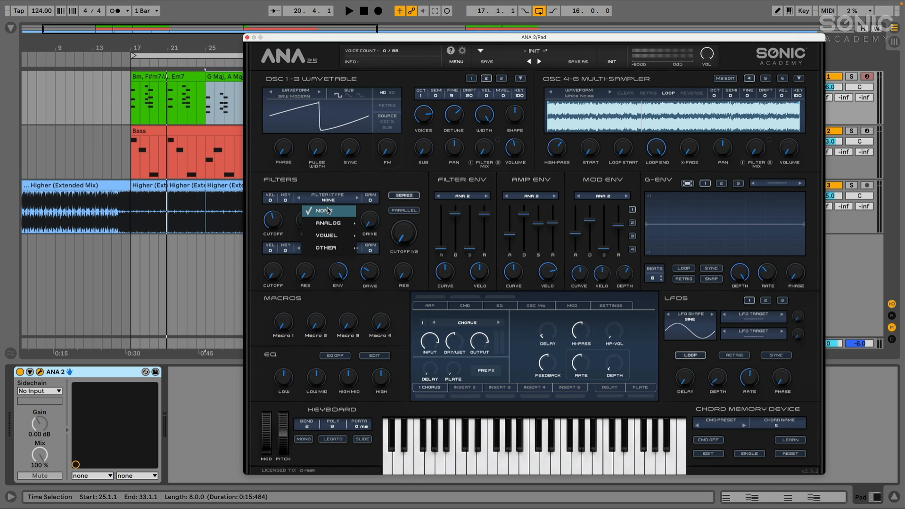
mouse_move(324, 225)
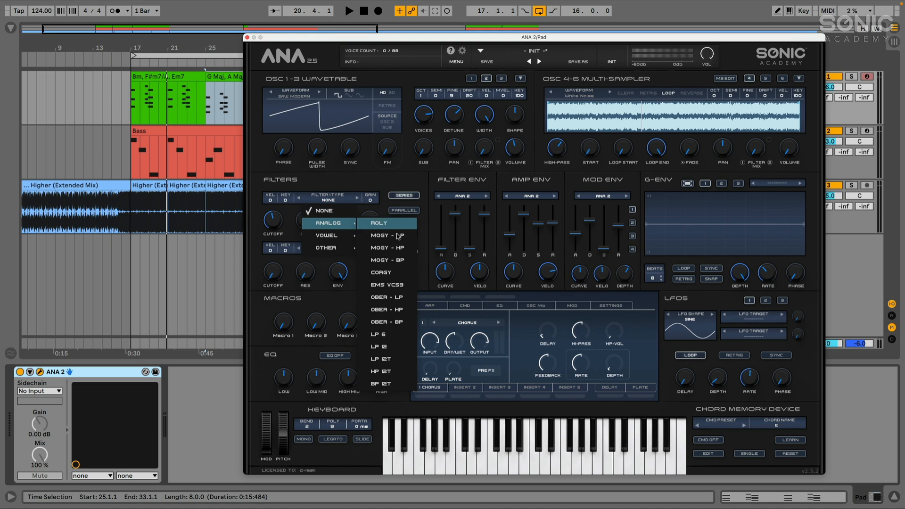
click(382, 372)
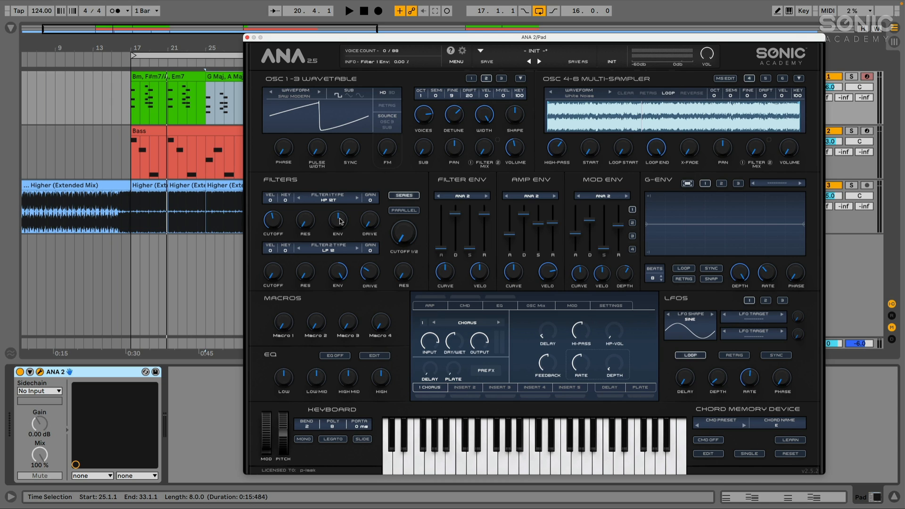
drag(279, 221, 277, 225)
mouse_move(276, 225)
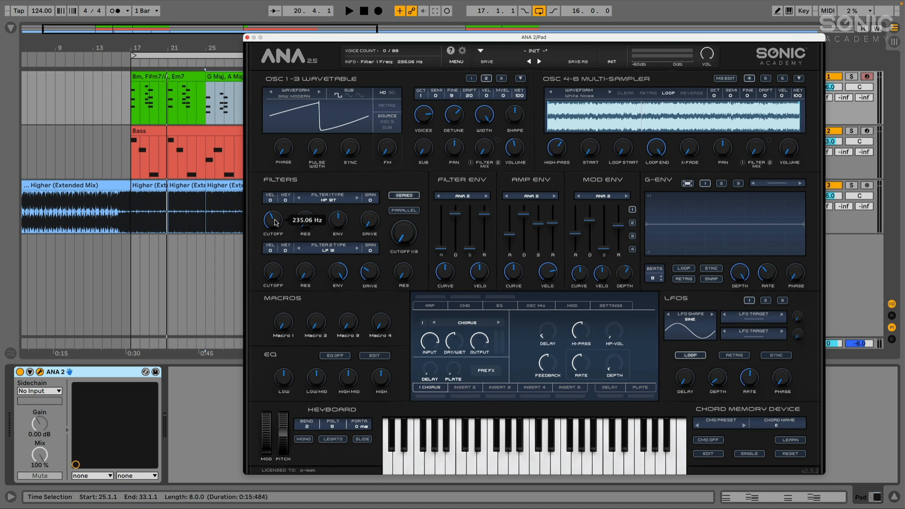
drag(274, 220, 275, 225)
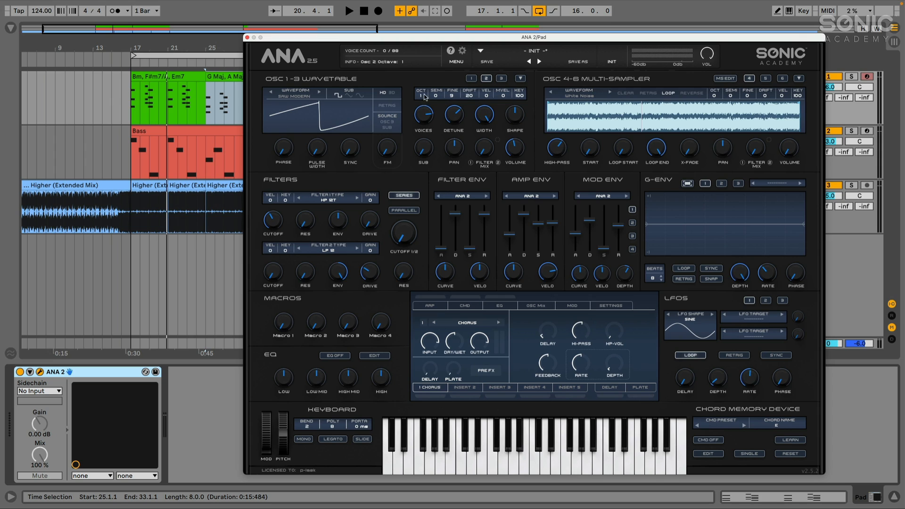
Compare oscillators 1 and 2 again and play the Pad to hear them through the two filters.
click(471, 78)
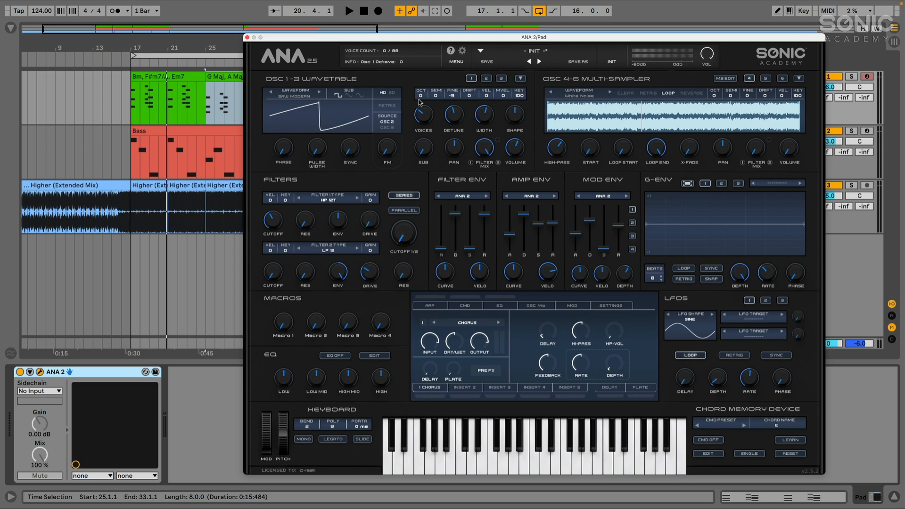
click(487, 78)
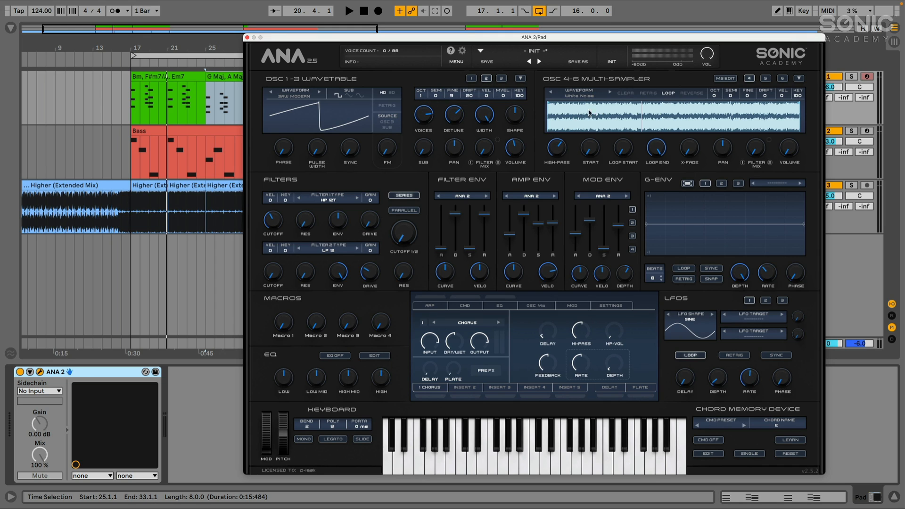
key(space)
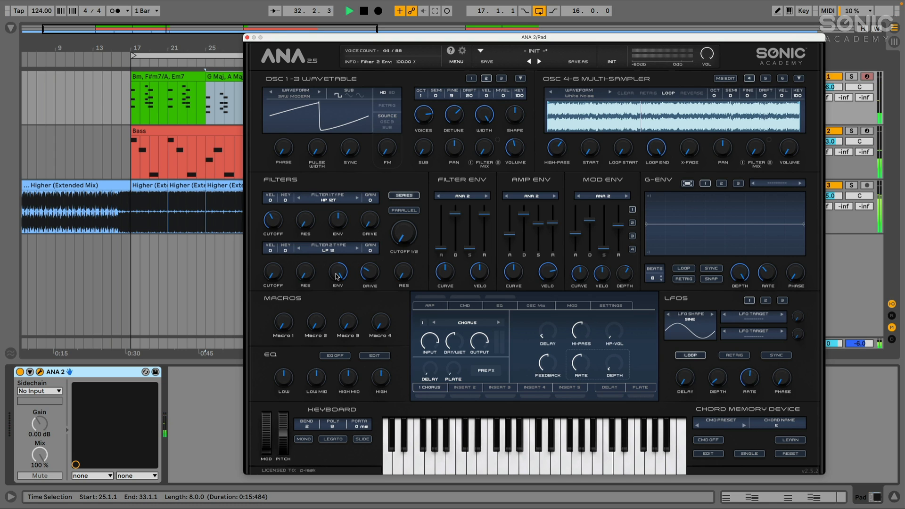
click(471, 79)
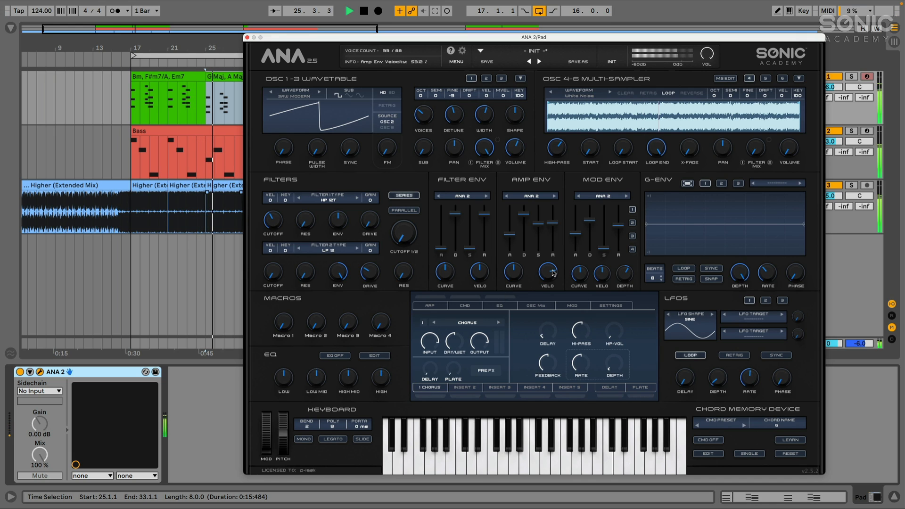
key(space)
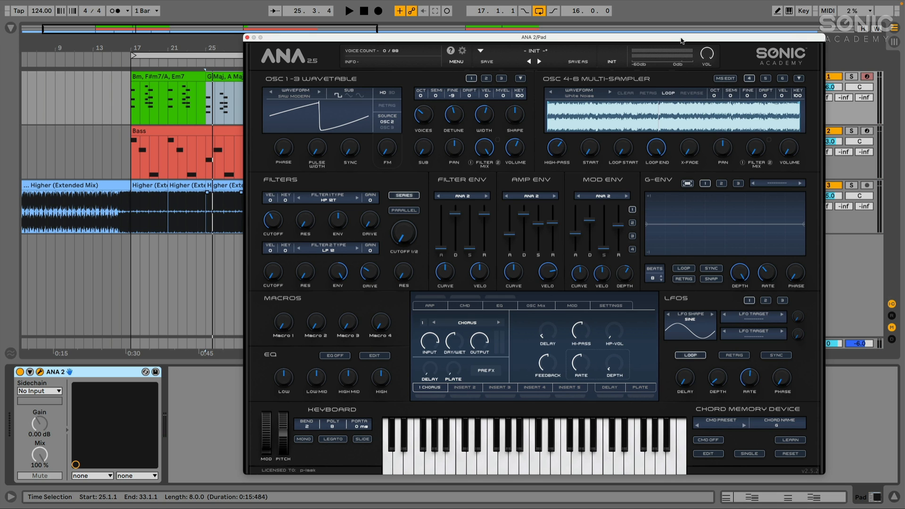
Adjust the LFO 1 rate and assign the first LFO 1 target to Pitch Fine All.
drag(681, 41, 655, 41)
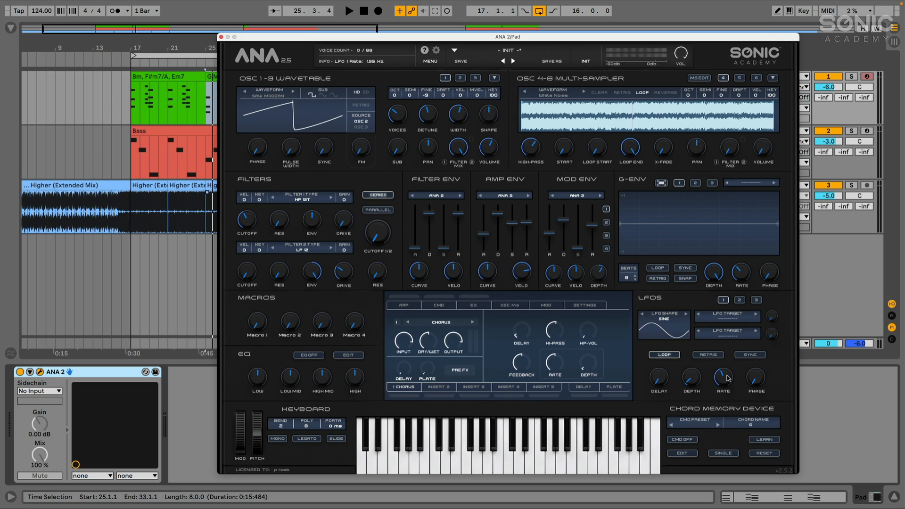
drag(726, 376, 727, 378)
scroll(727, 375, up, 2)
click(728, 321)
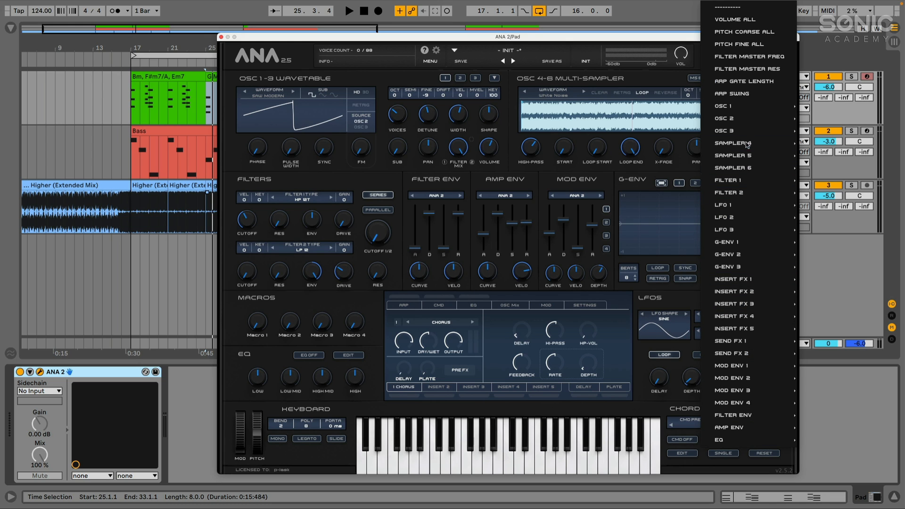
click(736, 45)
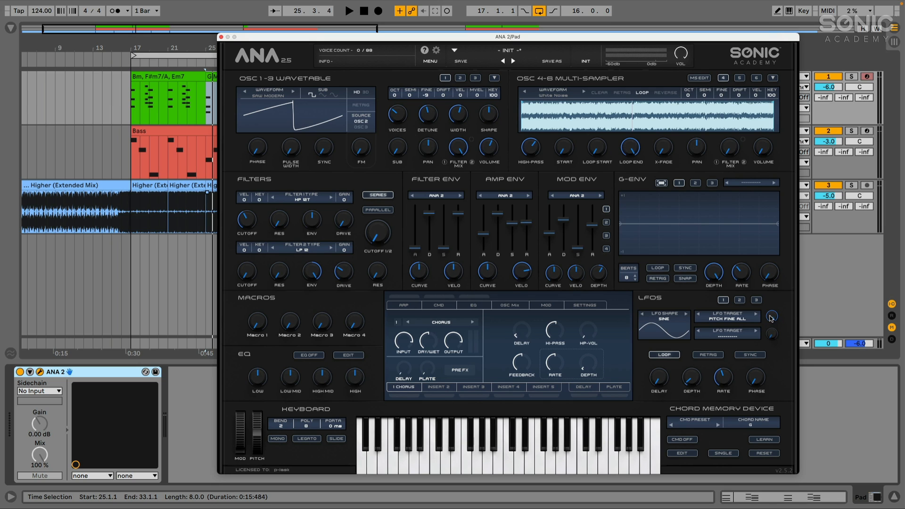
Solo the Pad track during playback and reduce the modulation amount of LFO 1's Pitch Fine All target.
key(space)
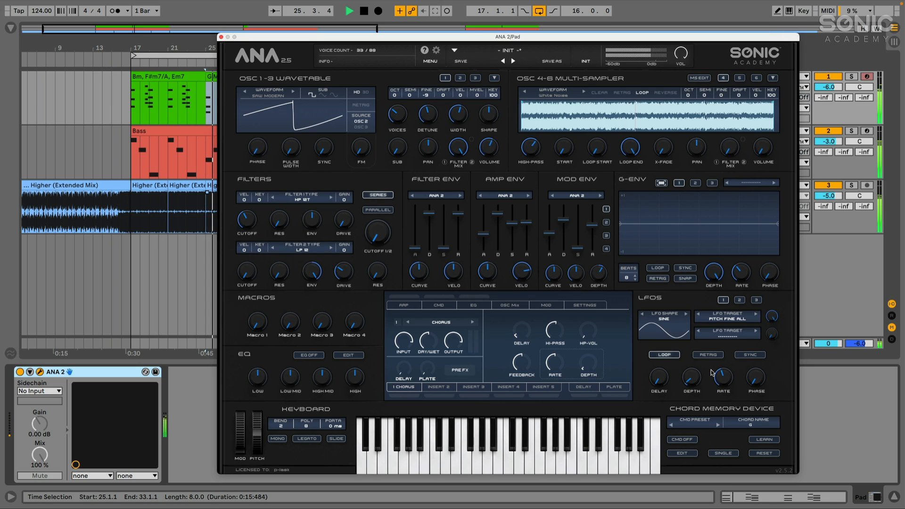
click(852, 78)
drag(763, 41, 724, 41)
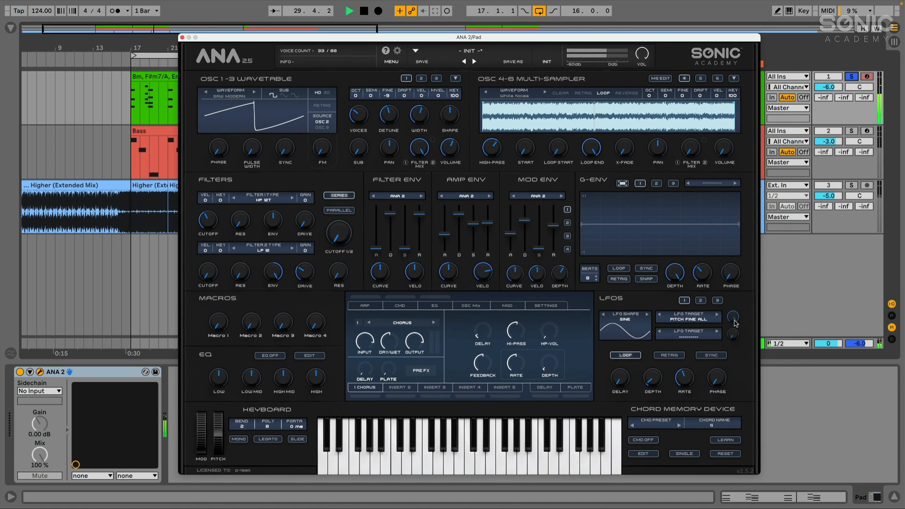
drag(734, 319, 733, 340)
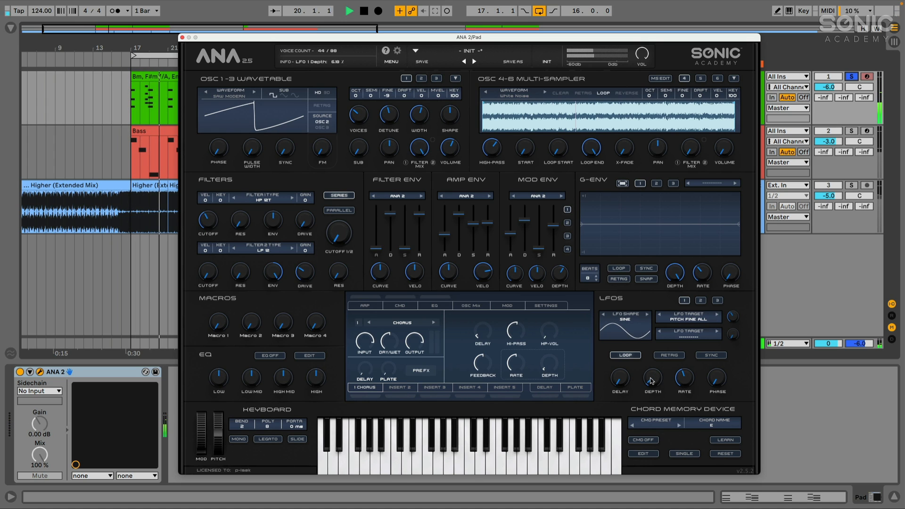
Reduce the LFO 1 depth and audition its Pitch Fine All amount up to 100 %, returning it to a subtle amount.
drag(652, 381, 652, 381)
key(space)
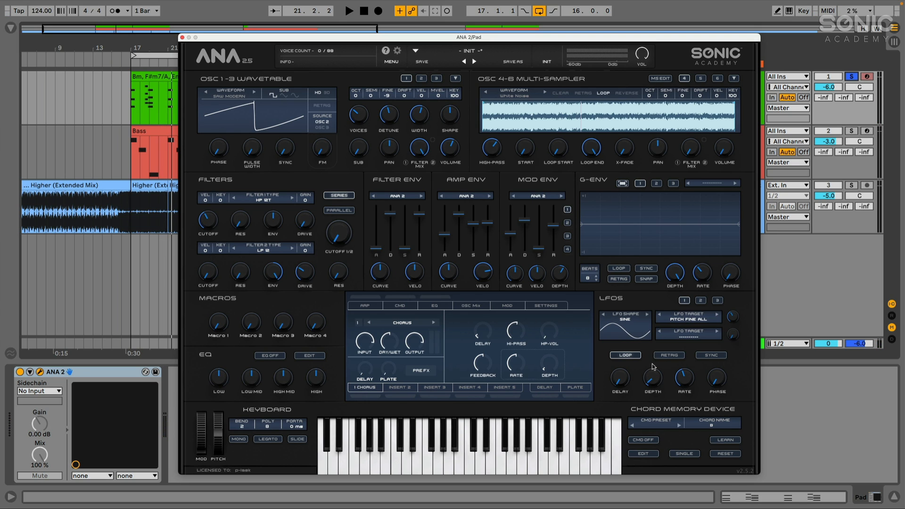
mouse_move(649, 379)
mouse_move(733, 318)
drag(733, 261, 730, 332)
drag(729, 311, 743, 185)
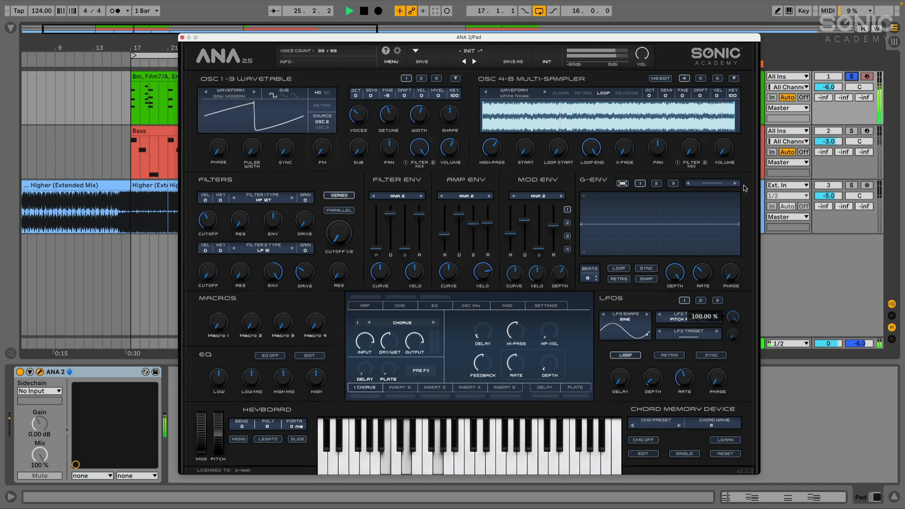
drag(745, 234, 743, 323)
key(space)
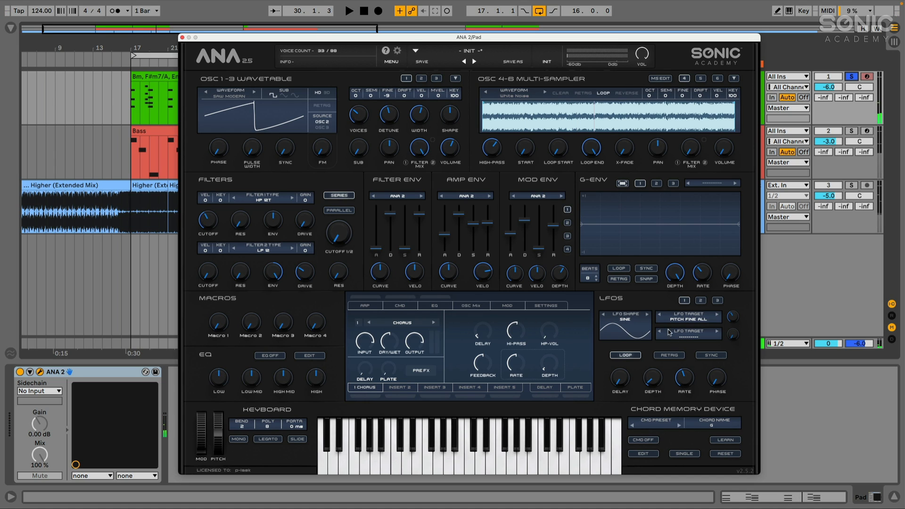
Assign the second LFO 1 target to Volume All, adjust its modulation amount and play the Pad.
click(693, 341)
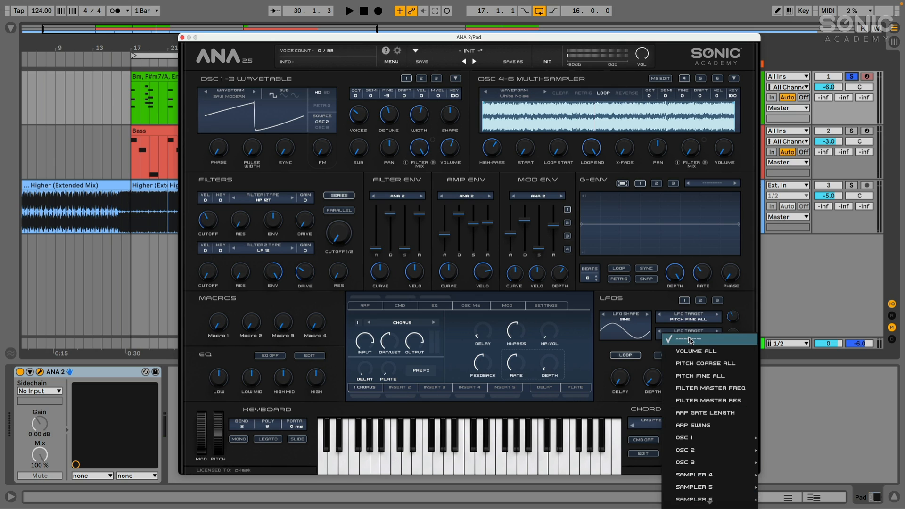
click(698, 353)
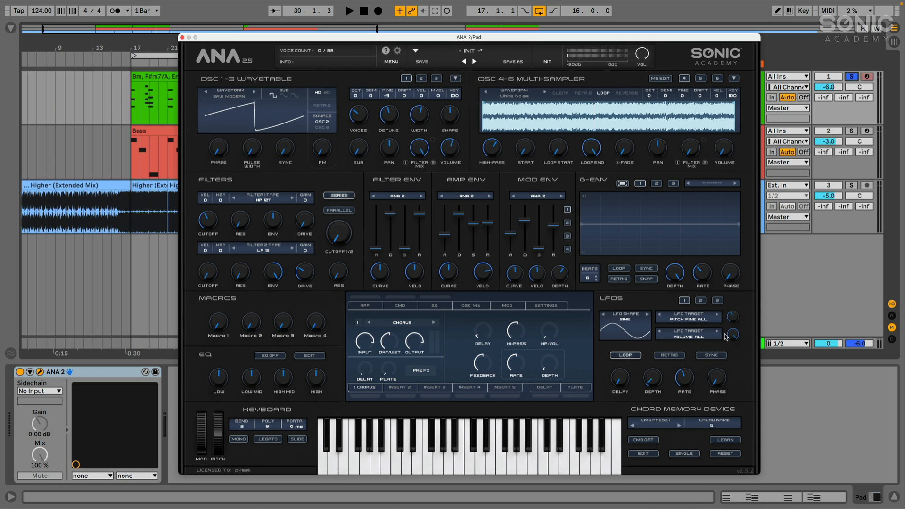
mouse_move(732, 336)
mouse_down()
mouse_move(734, 379)
mouse_move(735, 345)
mouse_up()
key(space)
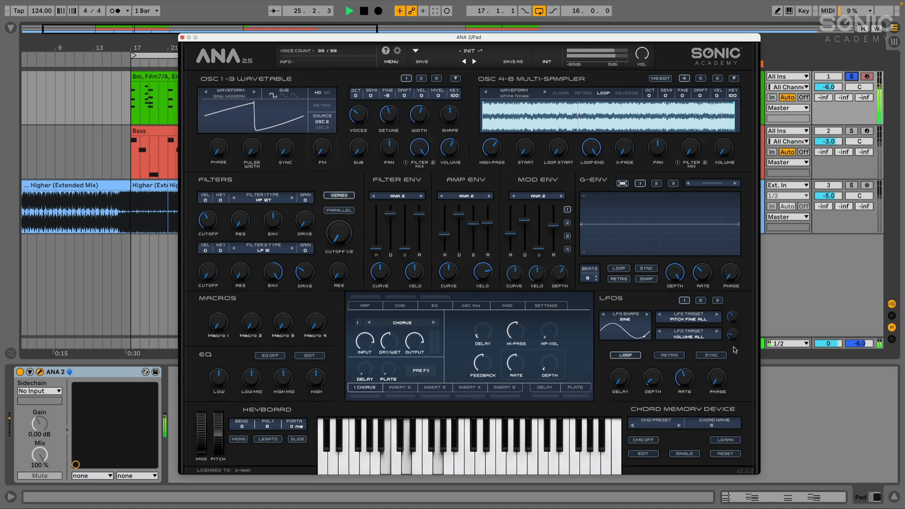
Try faster LFO 1 rates of about 12 Hz and 14 Hz while playing the Pad.
mouse_move(732, 336)
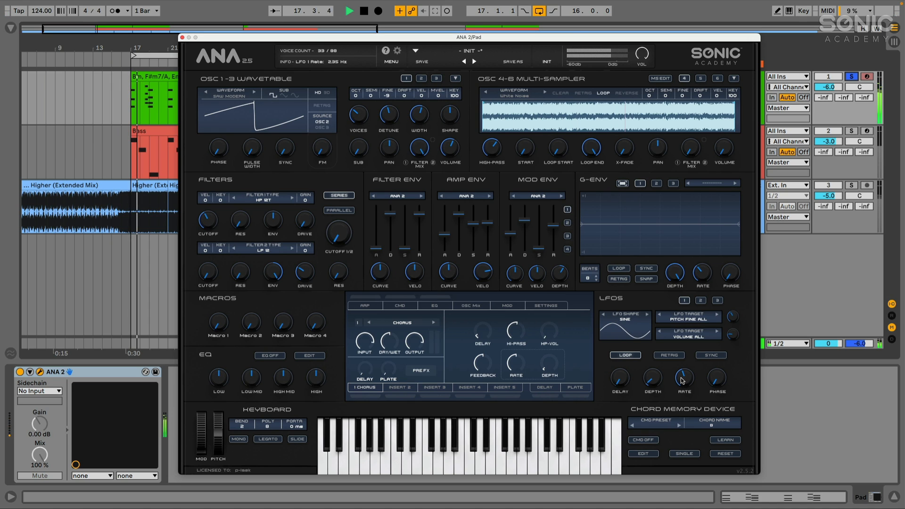
mouse_move(684, 382)
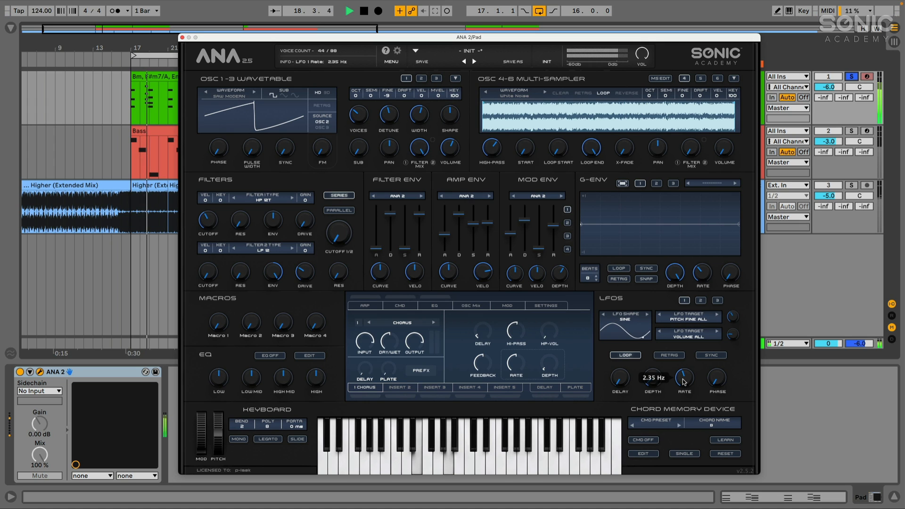
drag(684, 383, 686, 376)
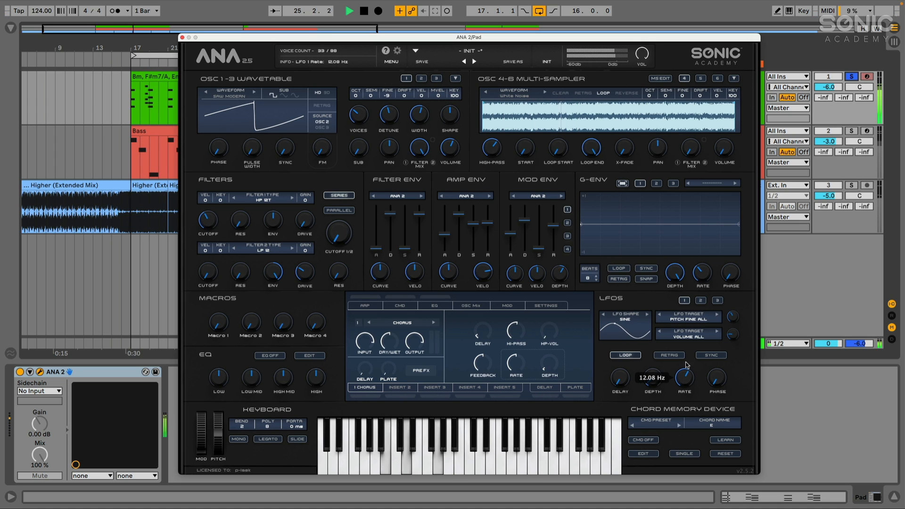
key(space)
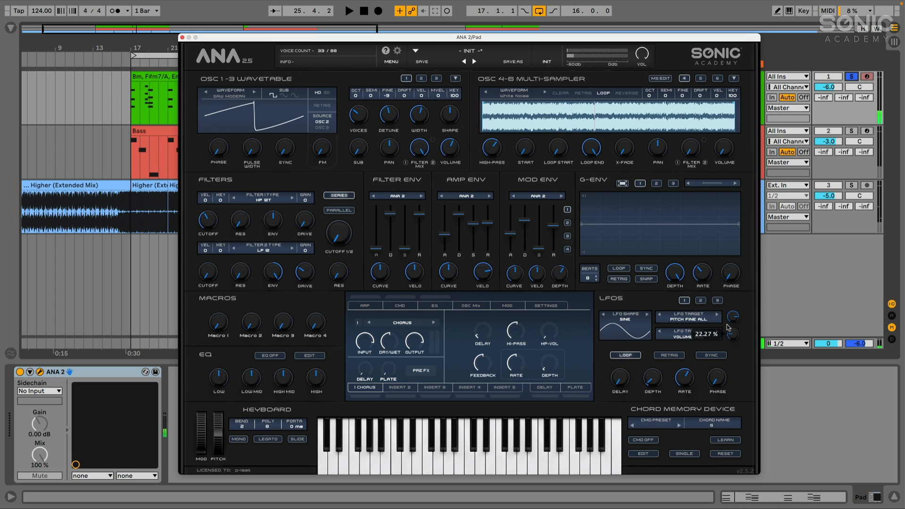
key(space)
drag(681, 392, 681, 380)
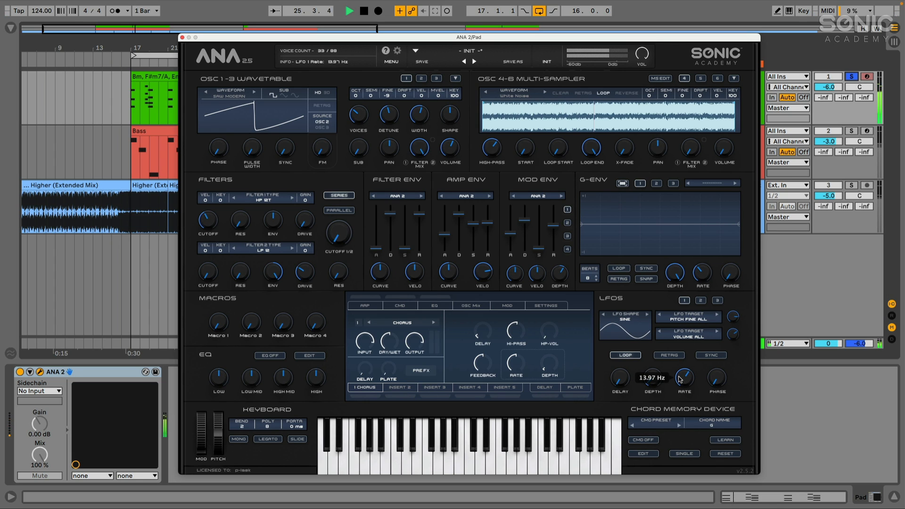
Lower the LFO 1 rate and set its Volume All amount to 51.60 % for playback.
drag(680, 382, 680, 402)
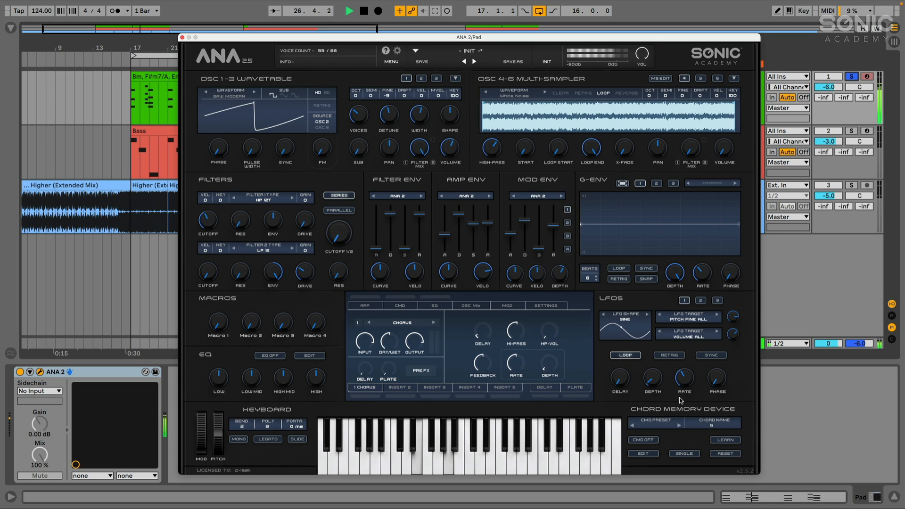
scroll(683, 381, up, 5)
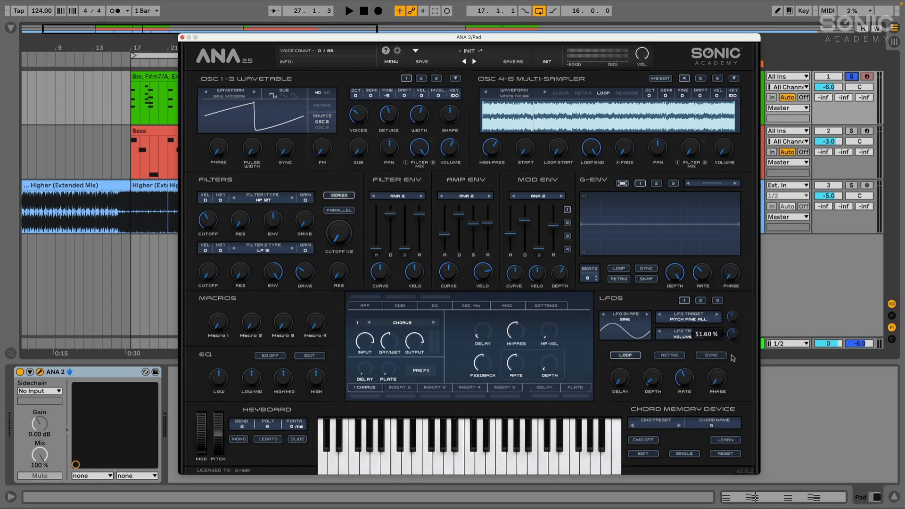
key(space)
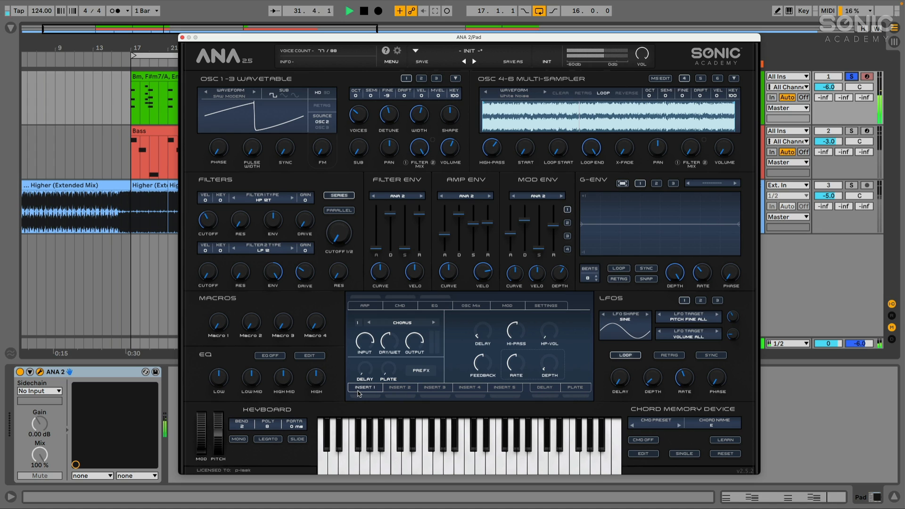
Replace the Chorus in insert 1 with an enabled Multi Lim effect, with the mid band's threshold at -6.30 dB.
click(403, 325)
mouse_move(443, 383)
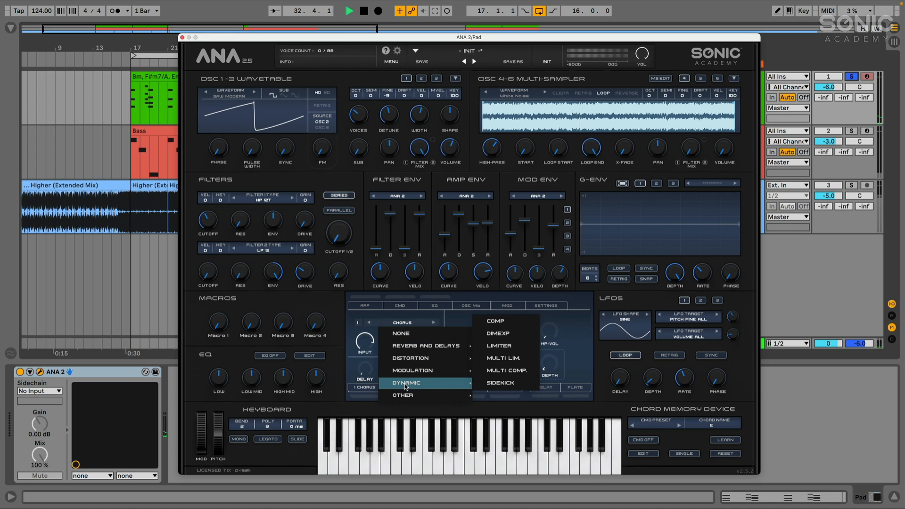
click(505, 359)
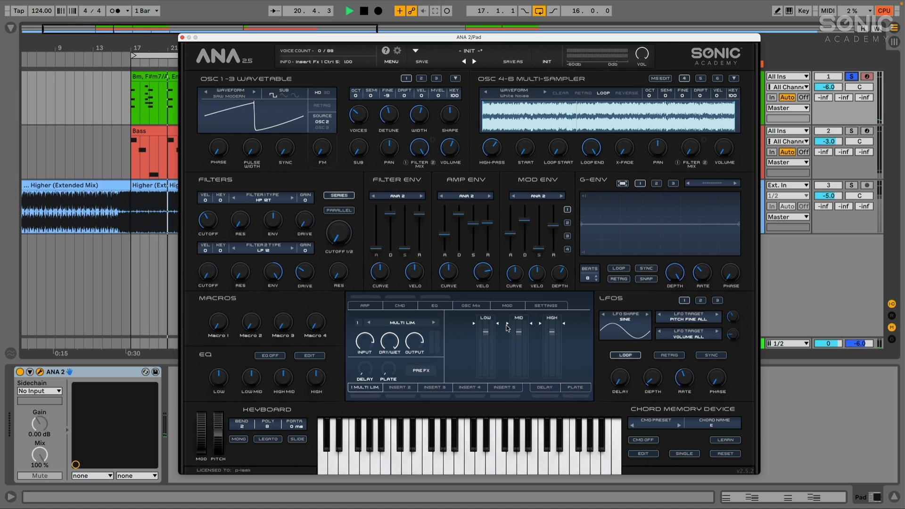
drag(507, 324, 508, 334)
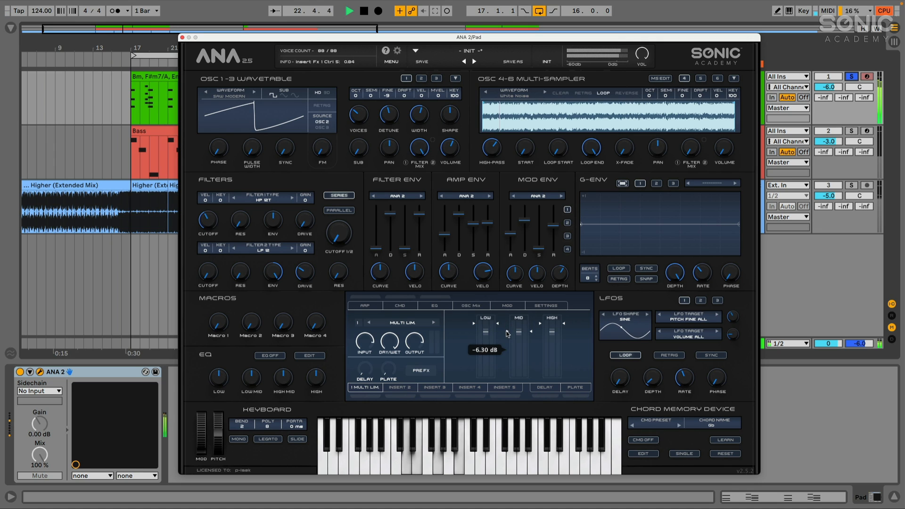
click(364, 397)
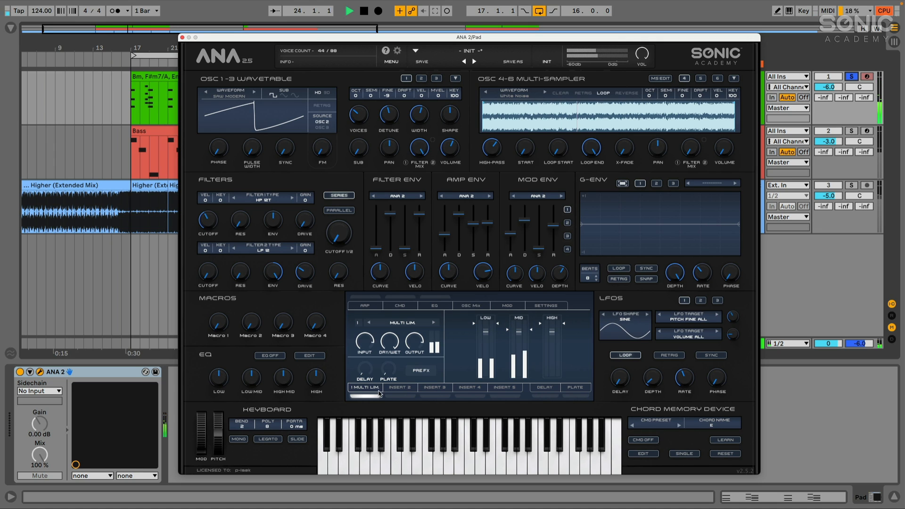
Try the Multi Lim mid band's threshold at -7.66 dB and raise it to about -2.9 dB during playback.
drag(507, 332, 507, 336)
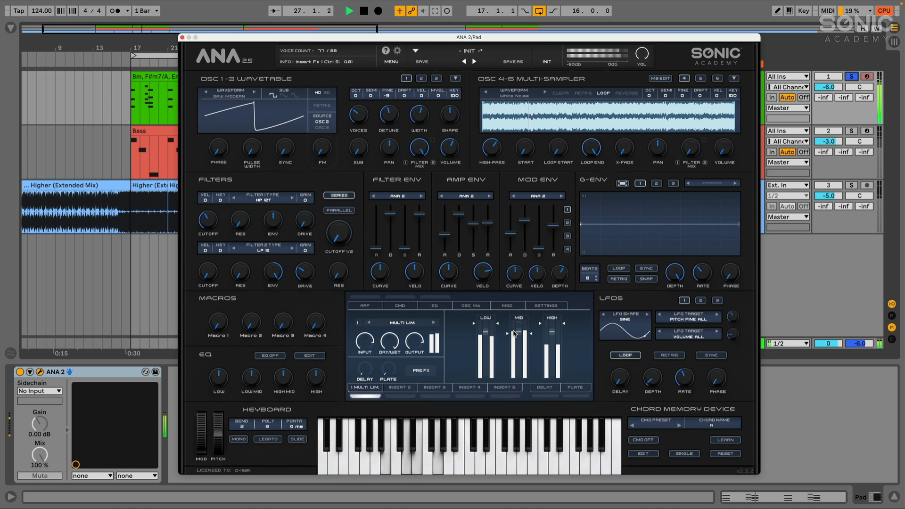
click(508, 336)
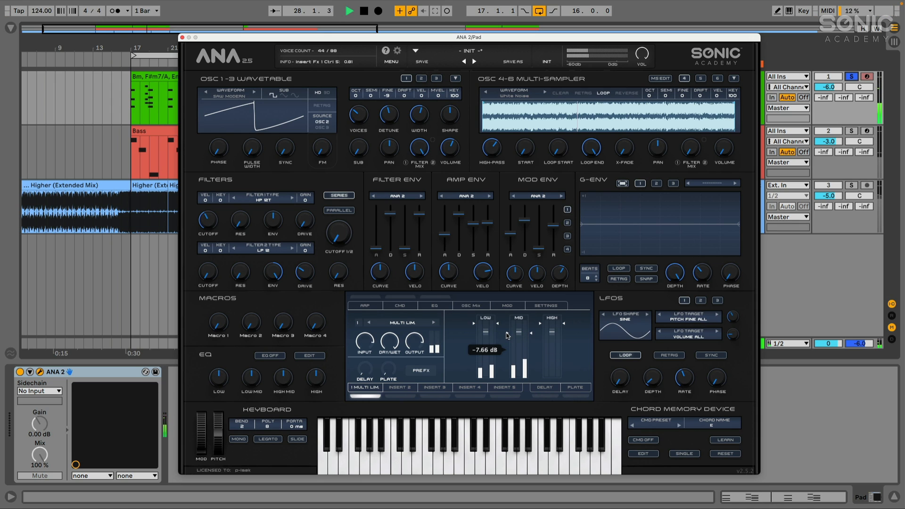
drag(507, 331, 507, 329)
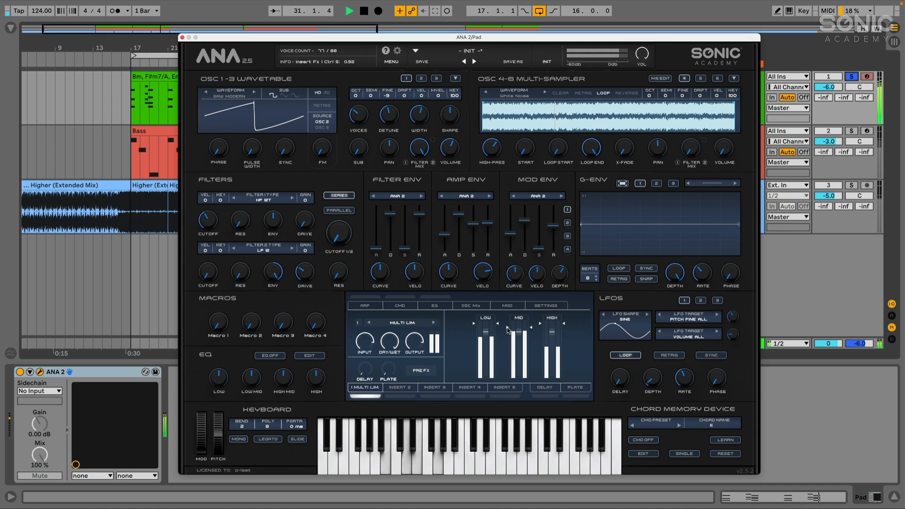
drag(507, 330, 507, 329)
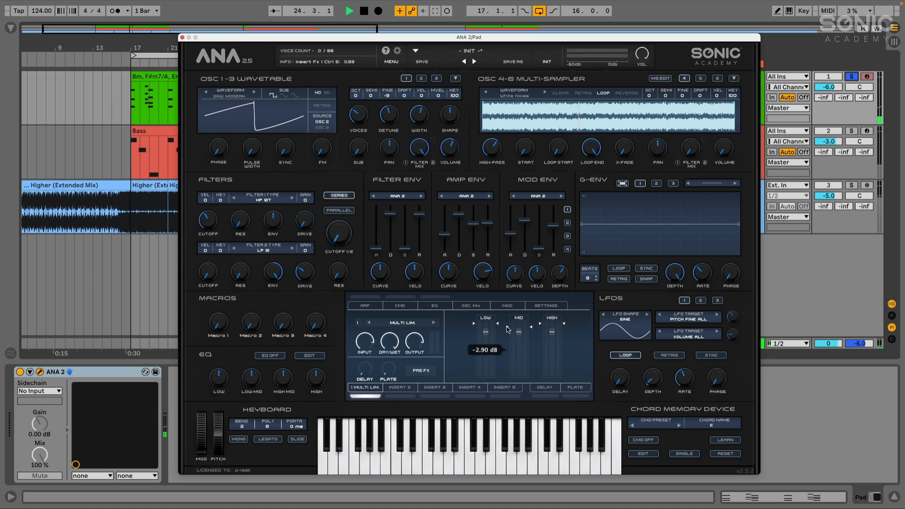
drag(507, 327, 506, 327)
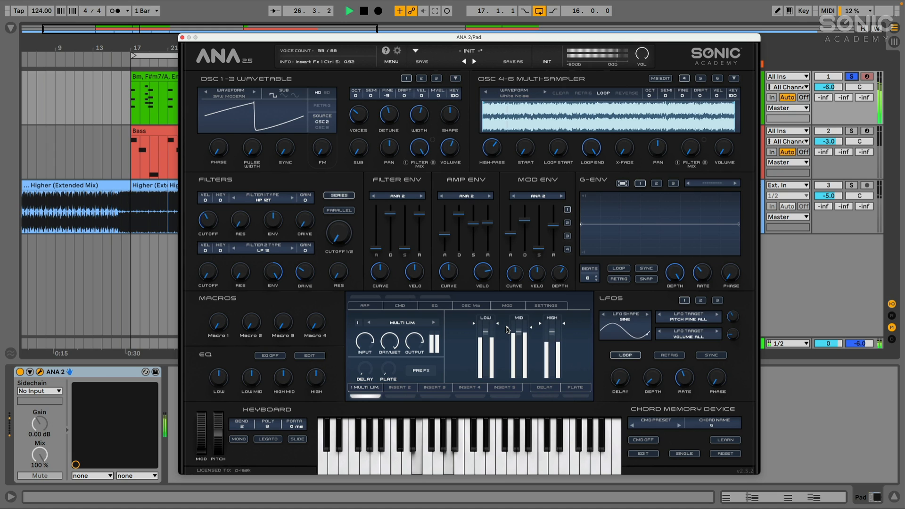
drag(507, 327, 506, 327)
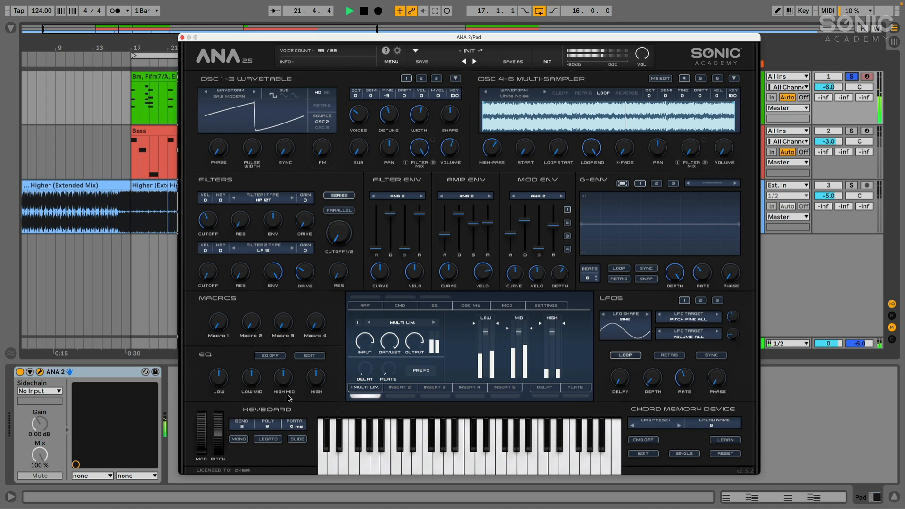
Cut EQ band 1 by 15 dB and set its frequency to about 121 Hz.
click(433, 306)
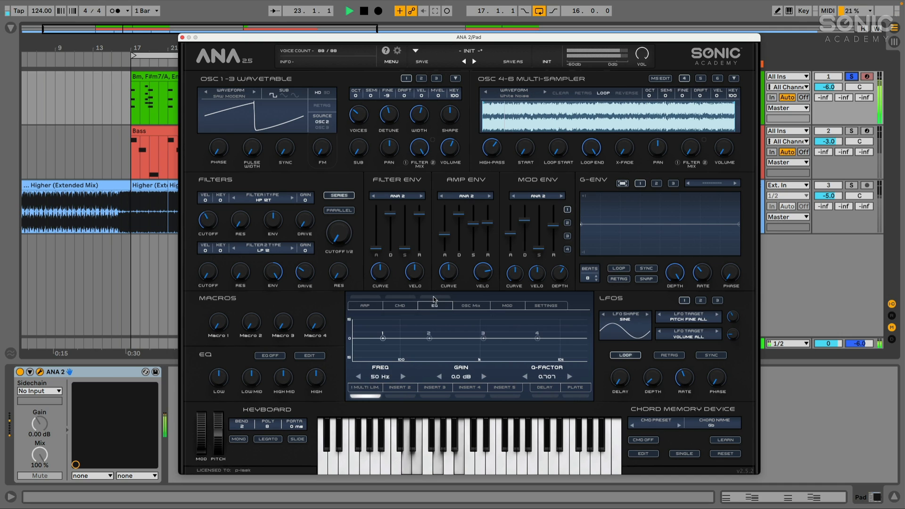
drag(383, 342, 382, 368)
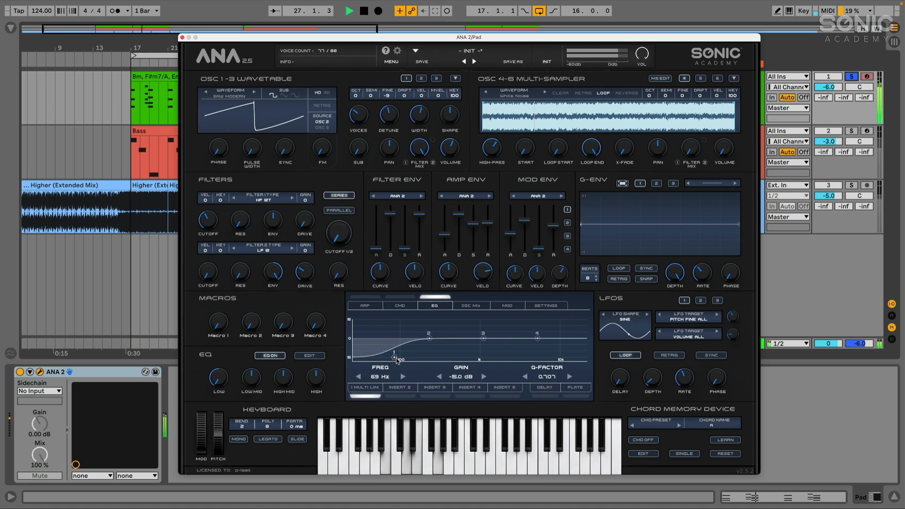
drag(398, 360, 410, 363)
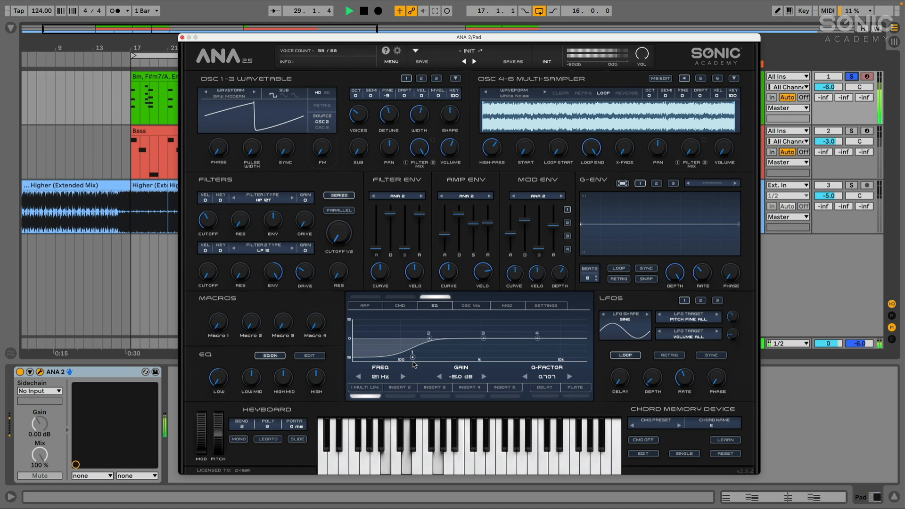
Boost EQ band 4 by about 5.9 dB at about 2178 Hz.
click(538, 339)
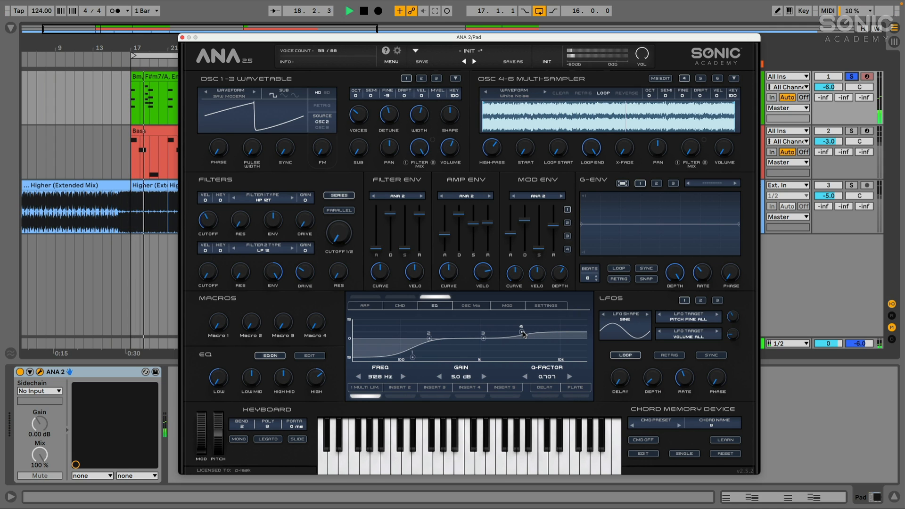
drag(523, 334, 520, 333)
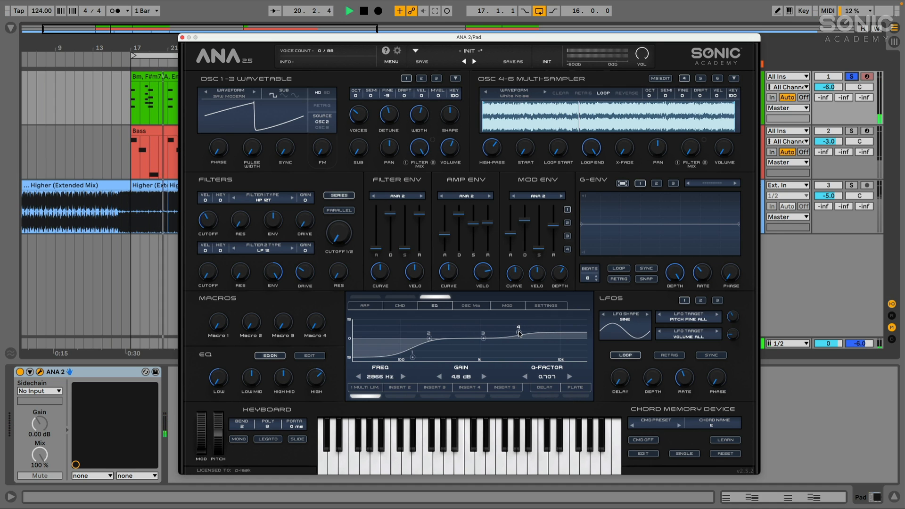
drag(520, 333, 510, 336)
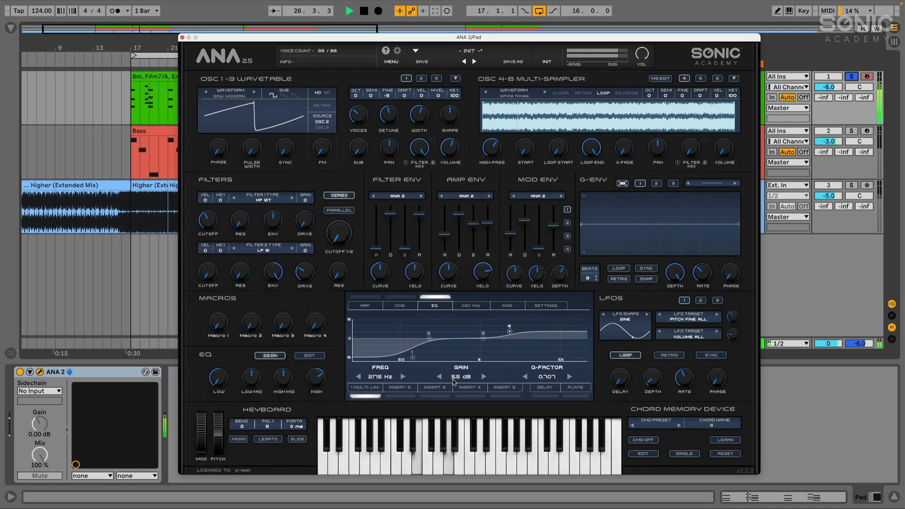
drag(510, 332, 511, 333)
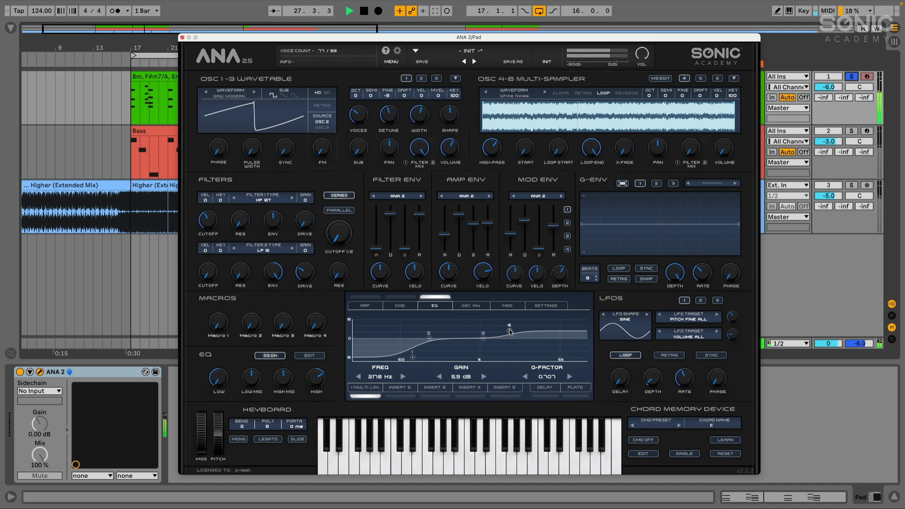
Boost EQ band 3 by about 2.9 dB at about 876 Hz and bypass the EQ to compare the sound.
click(483, 339)
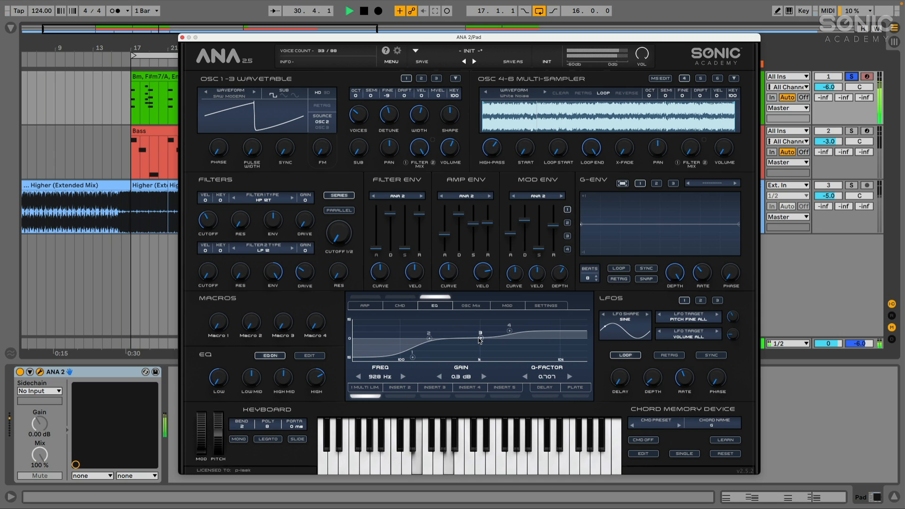
drag(480, 341, 478, 337)
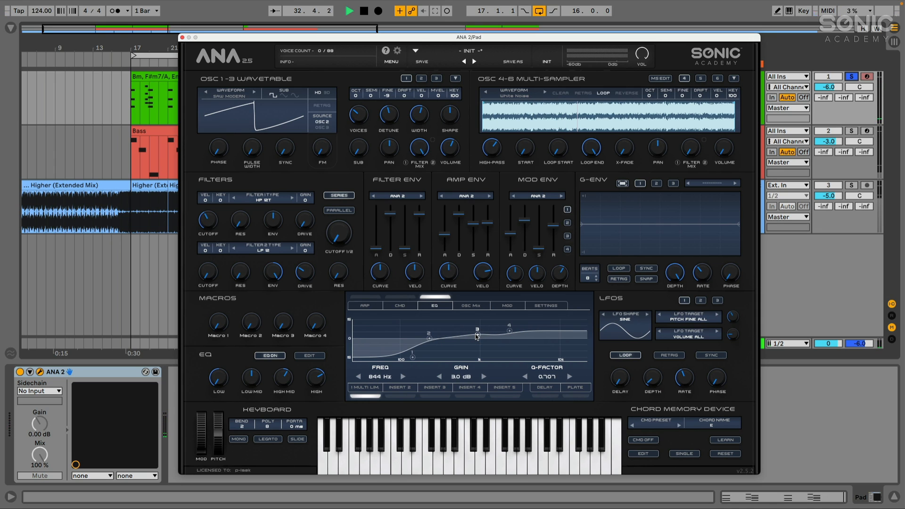
drag(476, 334, 477, 335)
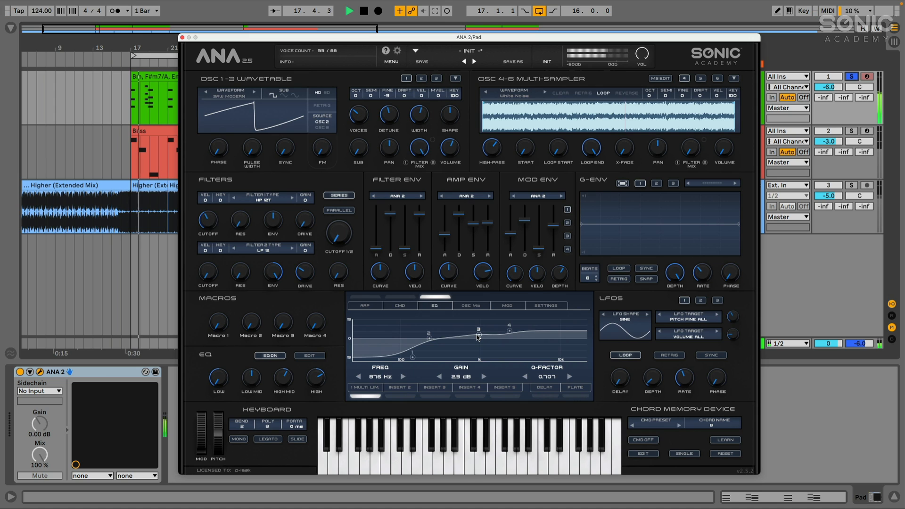
click(435, 298)
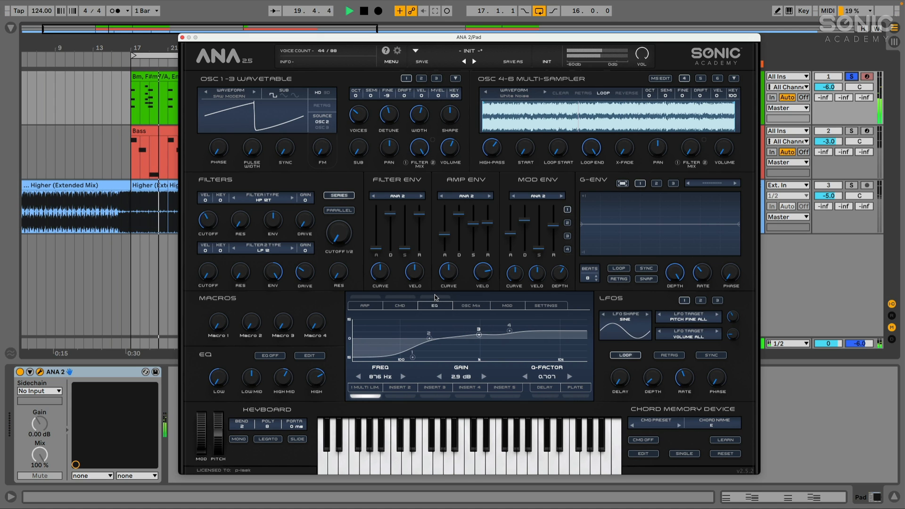
Restart the Pad's playback from bar 17, turn its EQ back on and select EQ band 1.
click(34, 198)
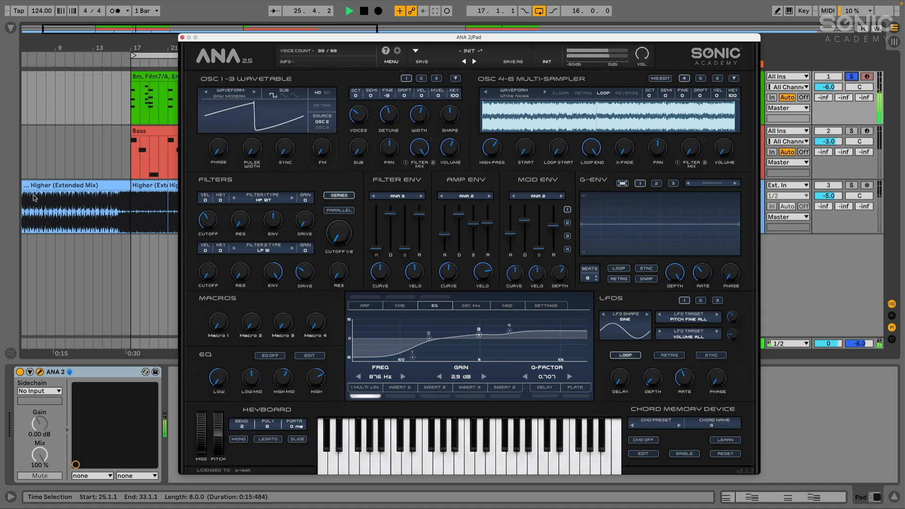
click(132, 161)
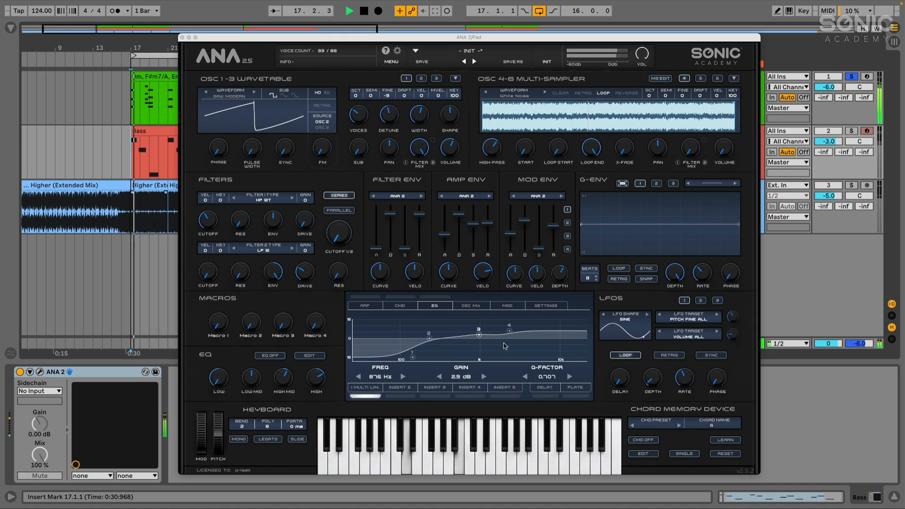
click(435, 298)
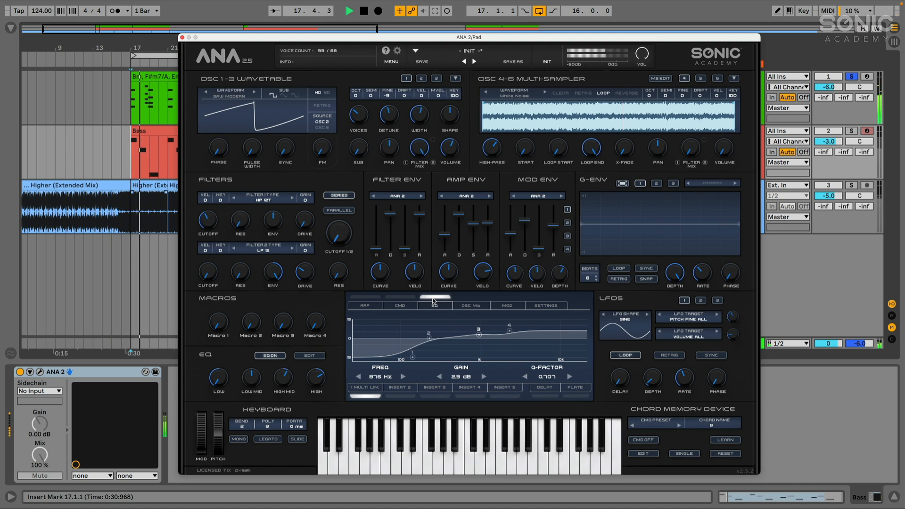
click(413, 358)
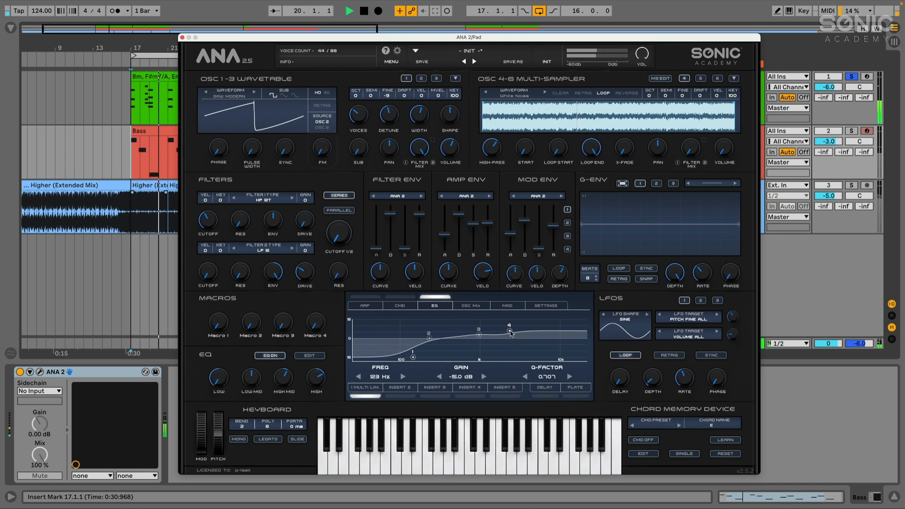
Fine-tune the Multi Lim mid band's threshold during playback, and stop the playback.
click(366, 387)
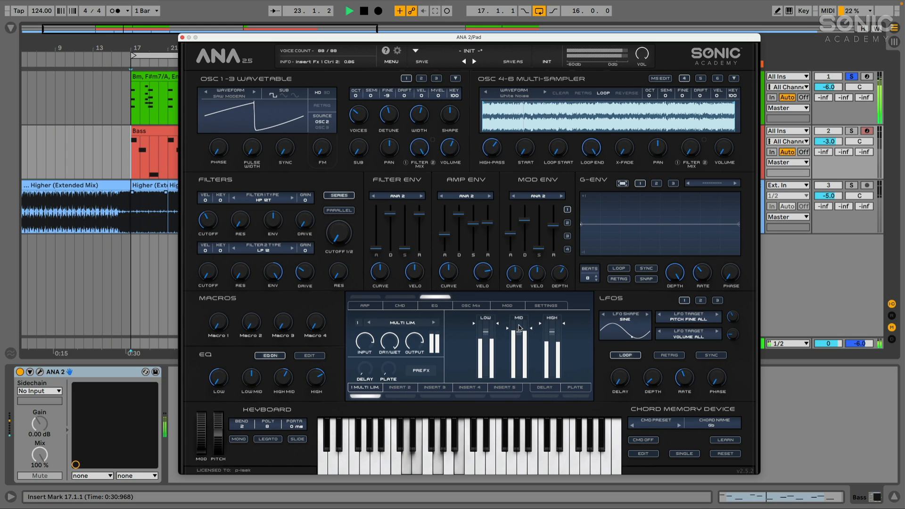
drag(507, 328, 508, 329)
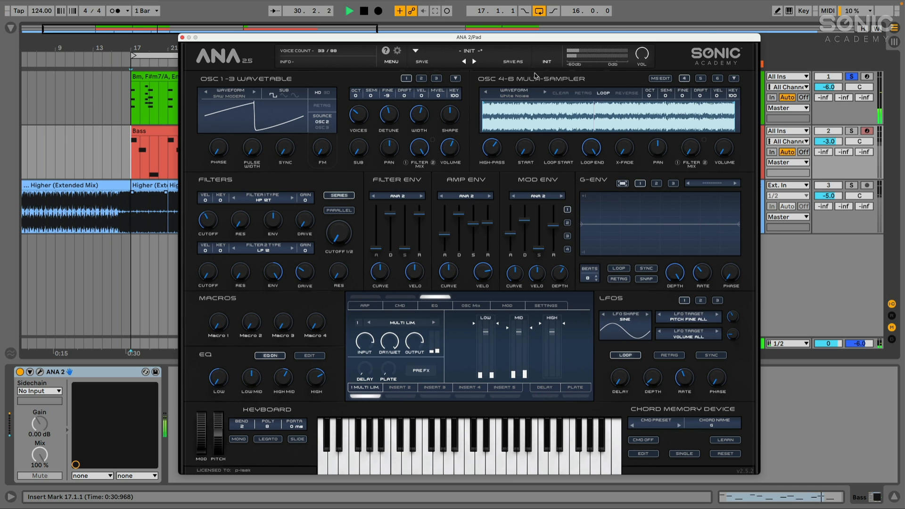
key(space)
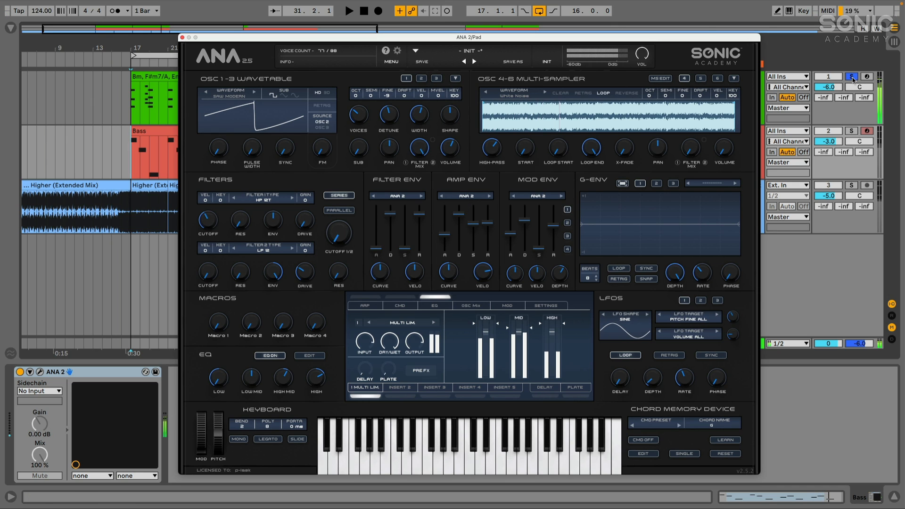
Unsolo the Pad track and play all tracks together from bar 17, with the synth window moved off the arrangement clips.
click(853, 78)
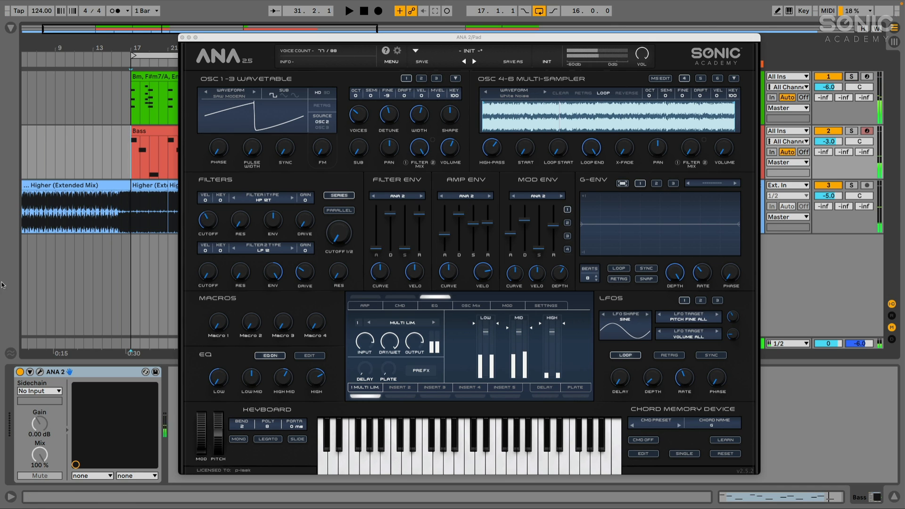
click(131, 212)
drag(263, 42, 372, 37)
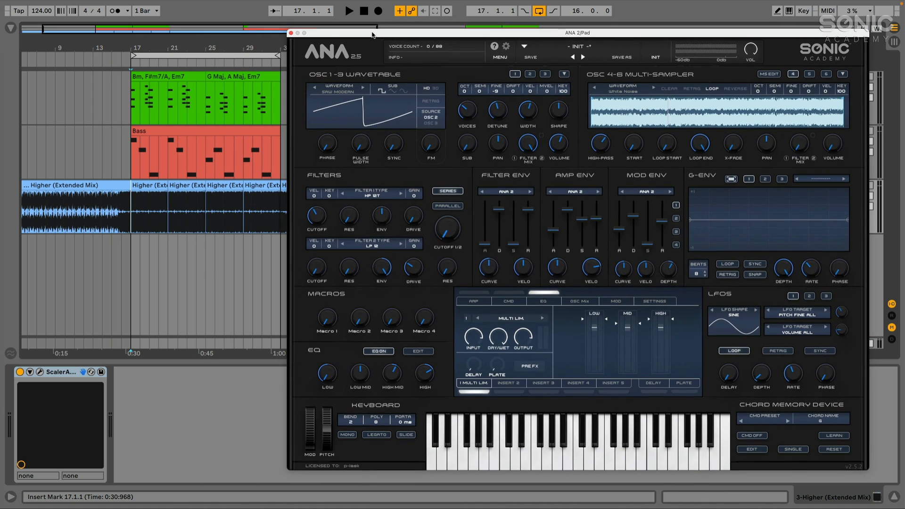
click(130, 107)
key(space)
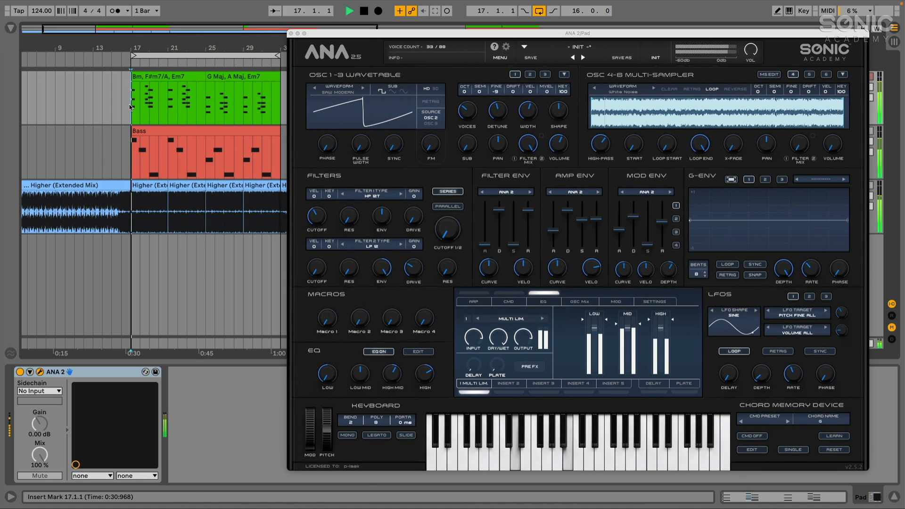
Lower the Pad synth's output volume slightly while it plays alongside the other tracks.
drag(396, 35, 367, 39)
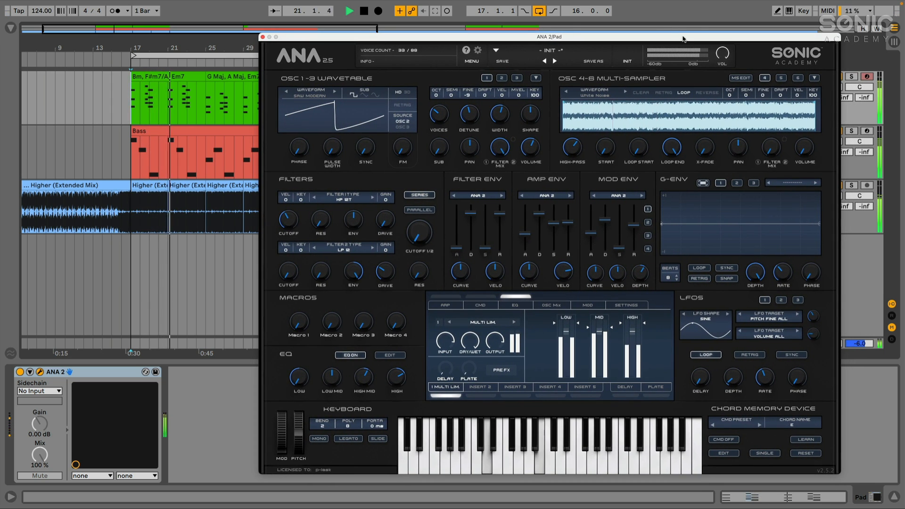
drag(366, 38, 350, 38)
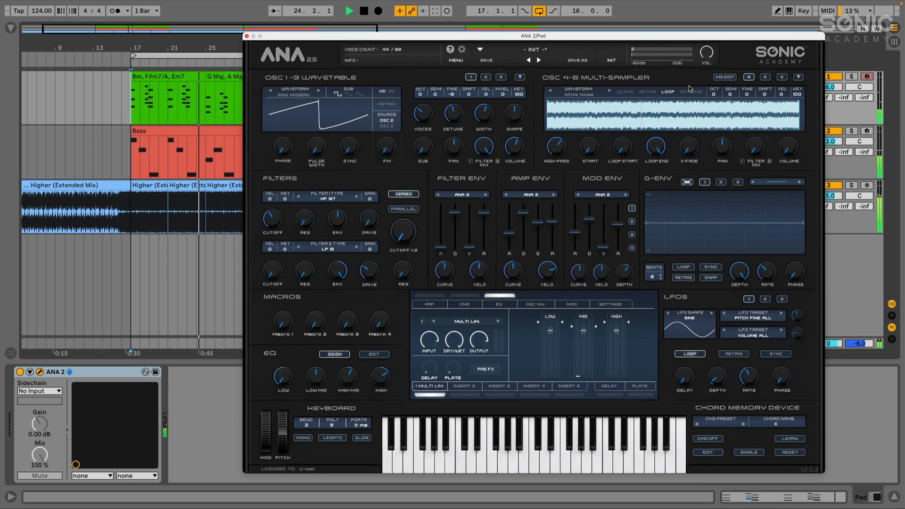
mouse_move(707, 58)
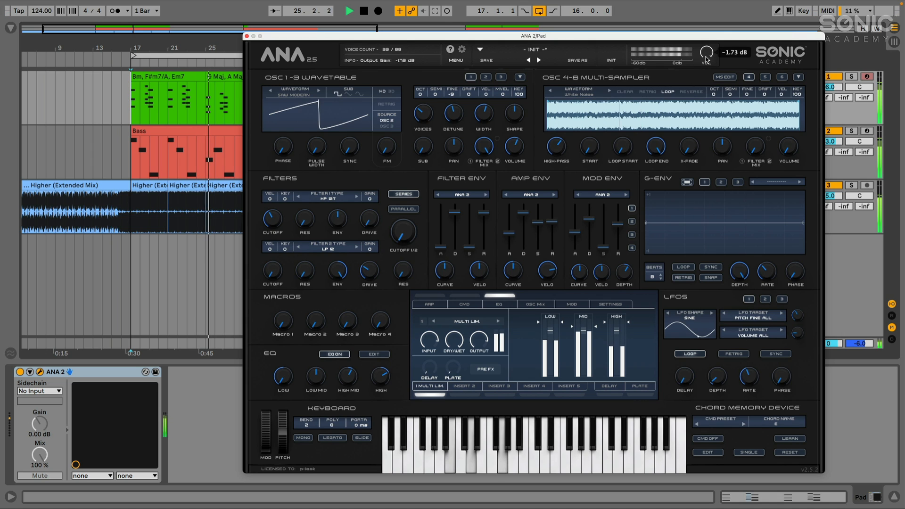
drag(707, 57, 706, 61)
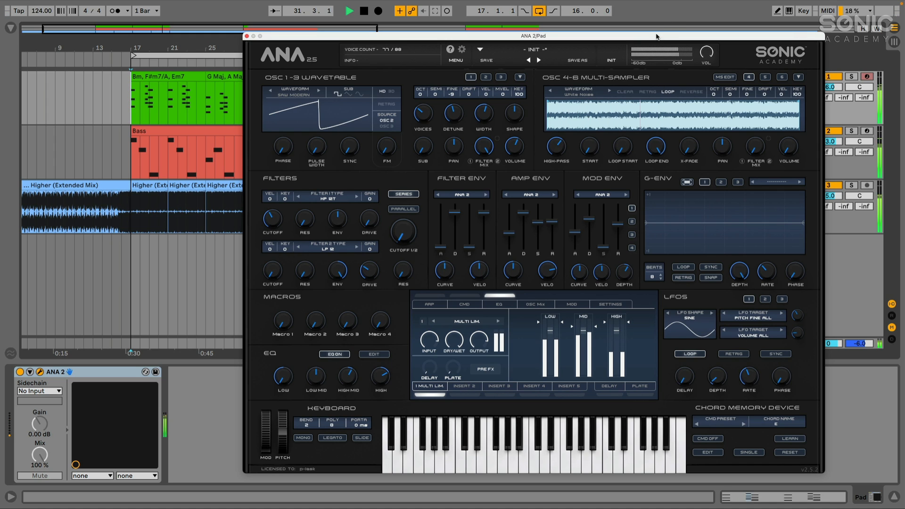
Examine the Pad's oscillator levels in the OSC Mix during playback, and stop the playback.
click(531, 304)
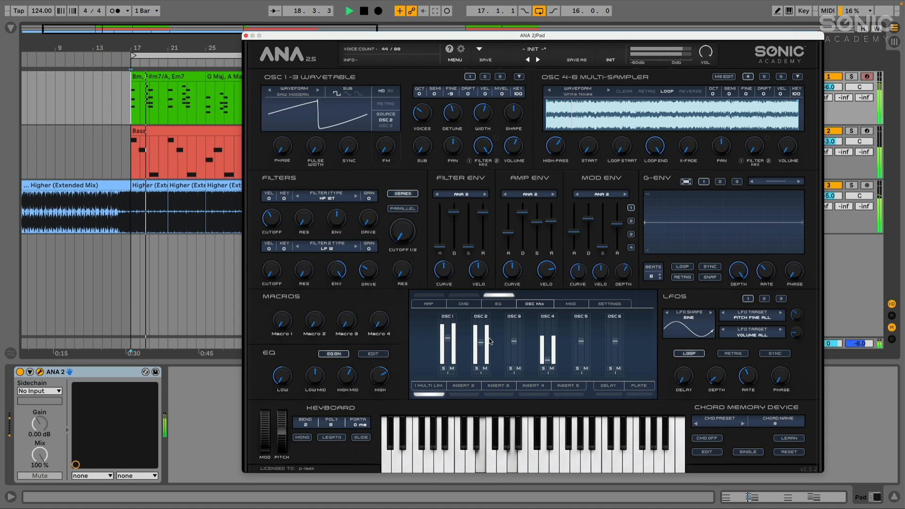
drag(567, 41, 541, 40)
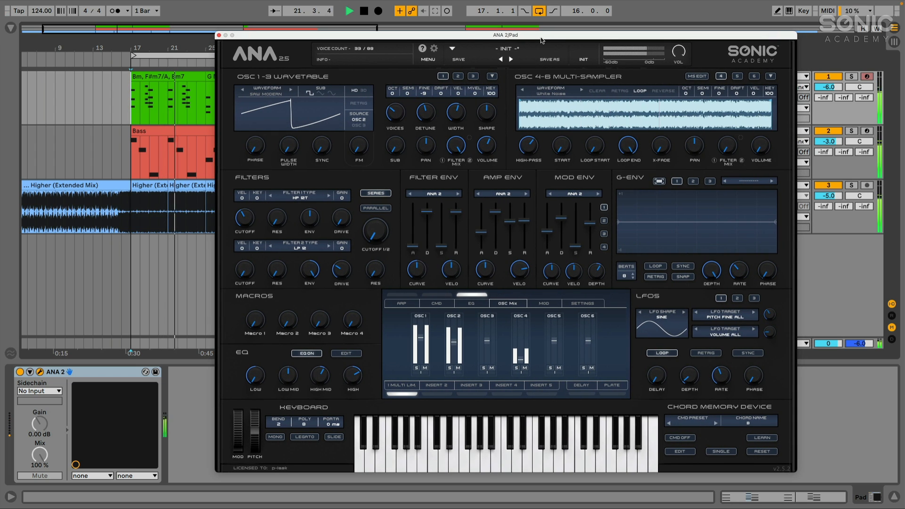
drag(458, 38, 458, 38)
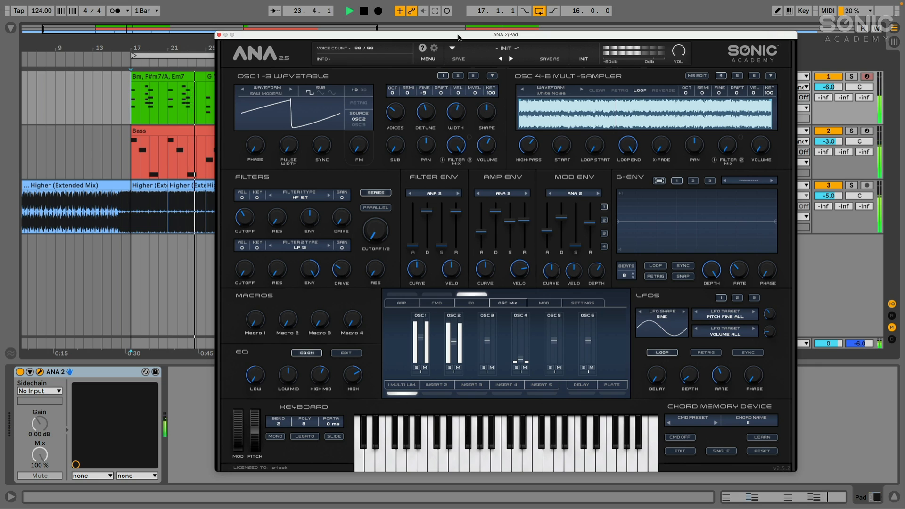
key(space)
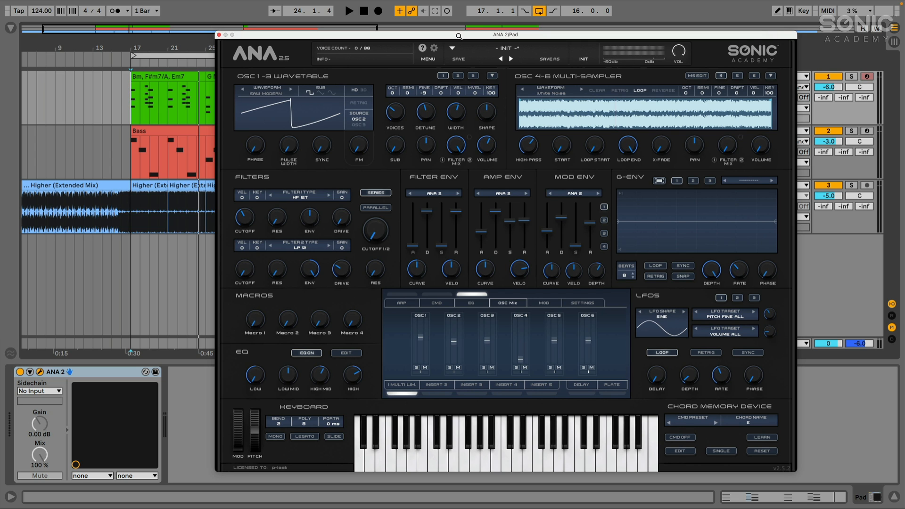
drag(459, 35, 444, 37)
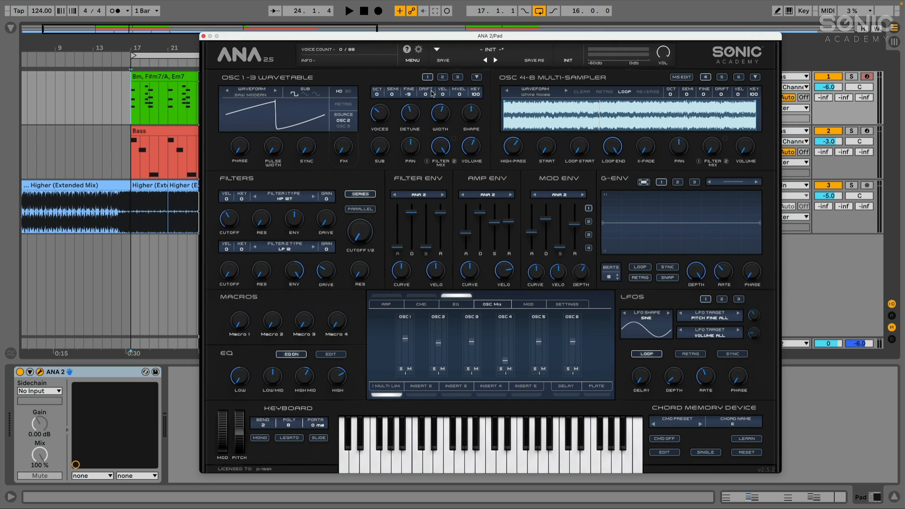